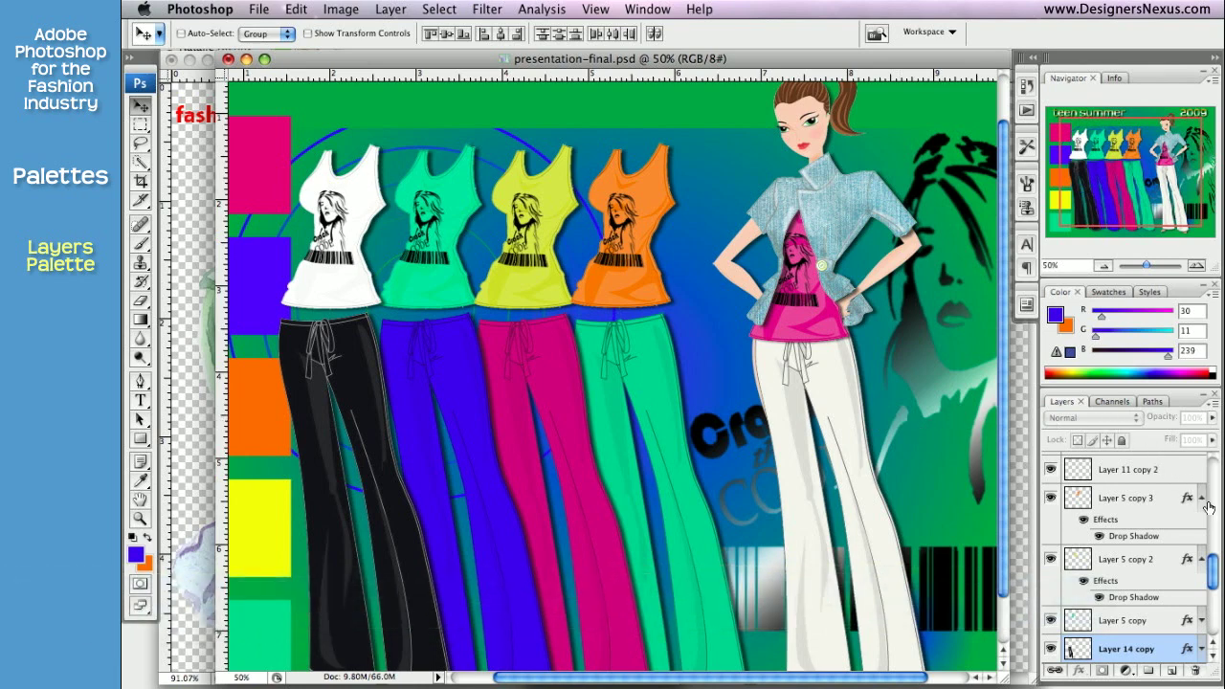
Look through the layer stacks of presentation-final.psd and image-005-intro.psd
{"action": "left_click_drag", "start_coordinate": [1214, 571], "coordinate": [1217, 609]}
{"action": "left_click", "coordinate": [199, 281]}
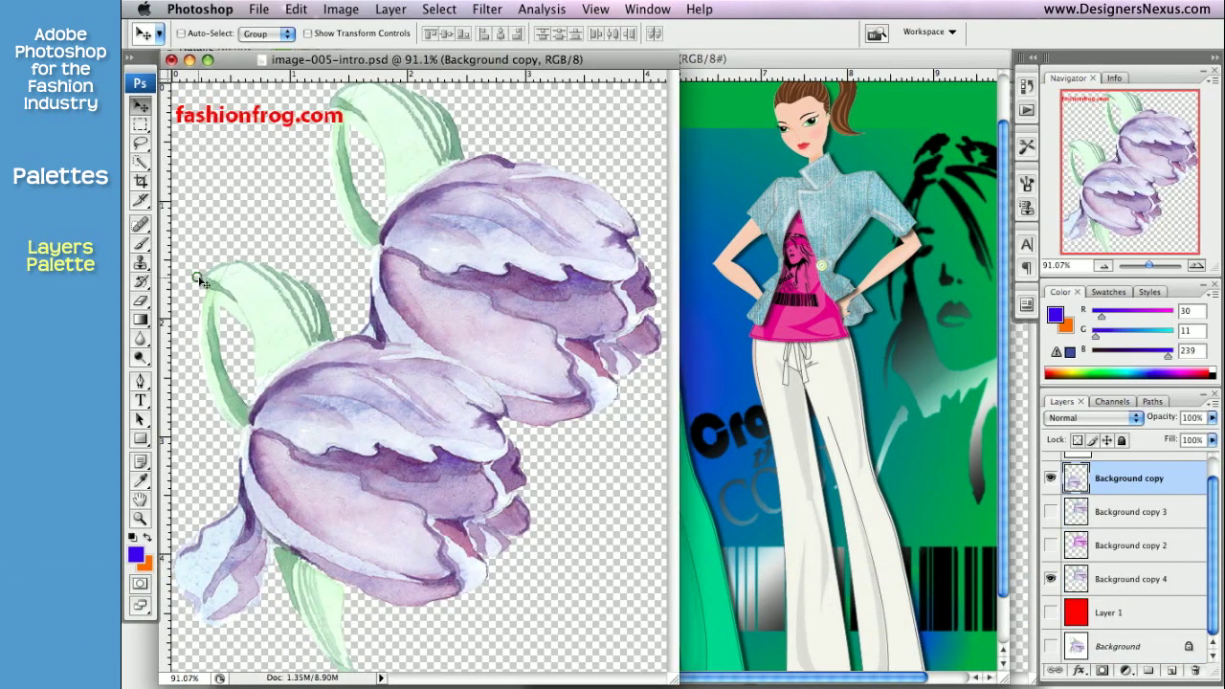
{"action": "left_click_drag", "start_coordinate": [1218, 536], "coordinate": [1213, 499]}
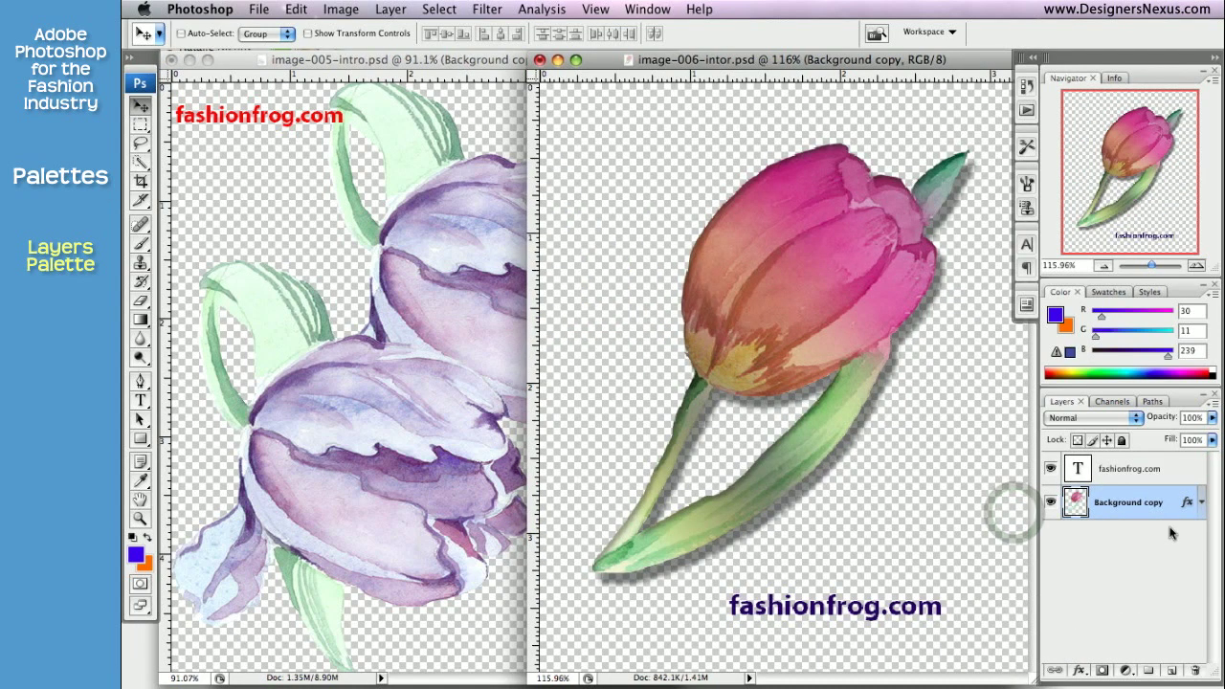
Expand the tulip layer's effects in image-006-intor.psd and toggle all its effects off and back on
{"action": "left_click", "coordinate": [1201, 502]}
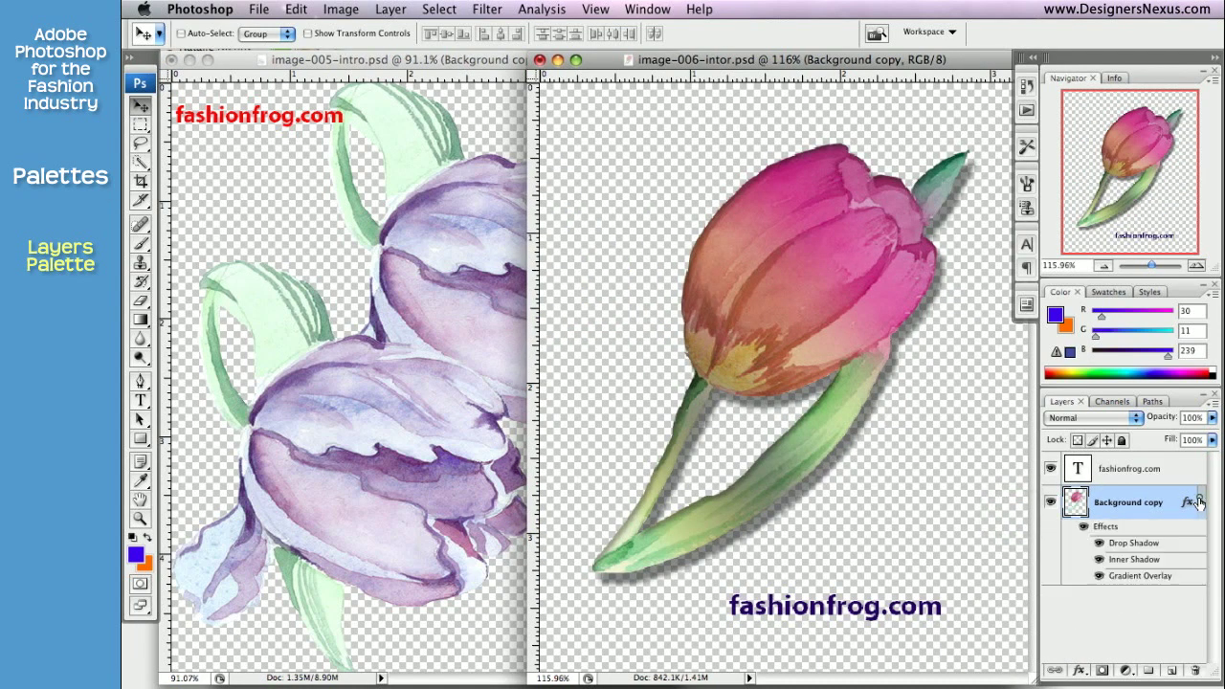
{"action": "left_click", "coordinate": [1085, 528]}
{"action": "left_click", "coordinate": [1085, 528]}
In image-005-intro.psd, show the red Layer 1 and try Background copy's blend mode as Darken before setting it to Color Dodge
{"action": "left_click", "coordinate": [401, 372]}
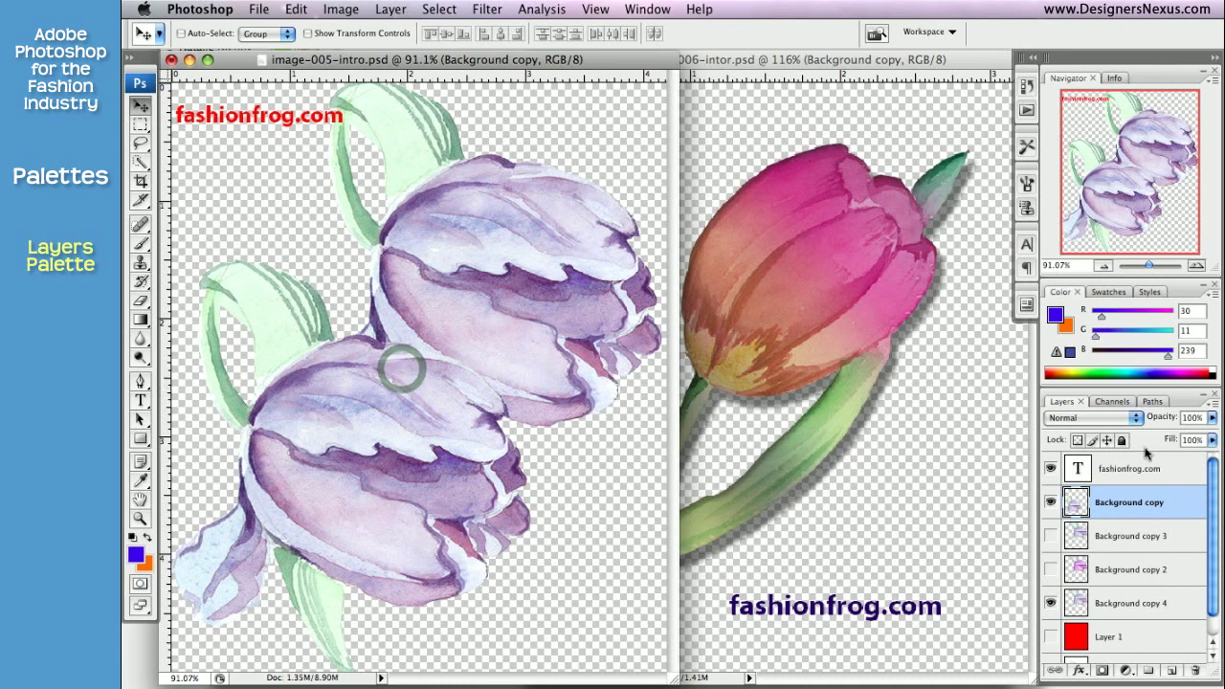
{"action": "left_click", "coordinate": [1050, 636]}
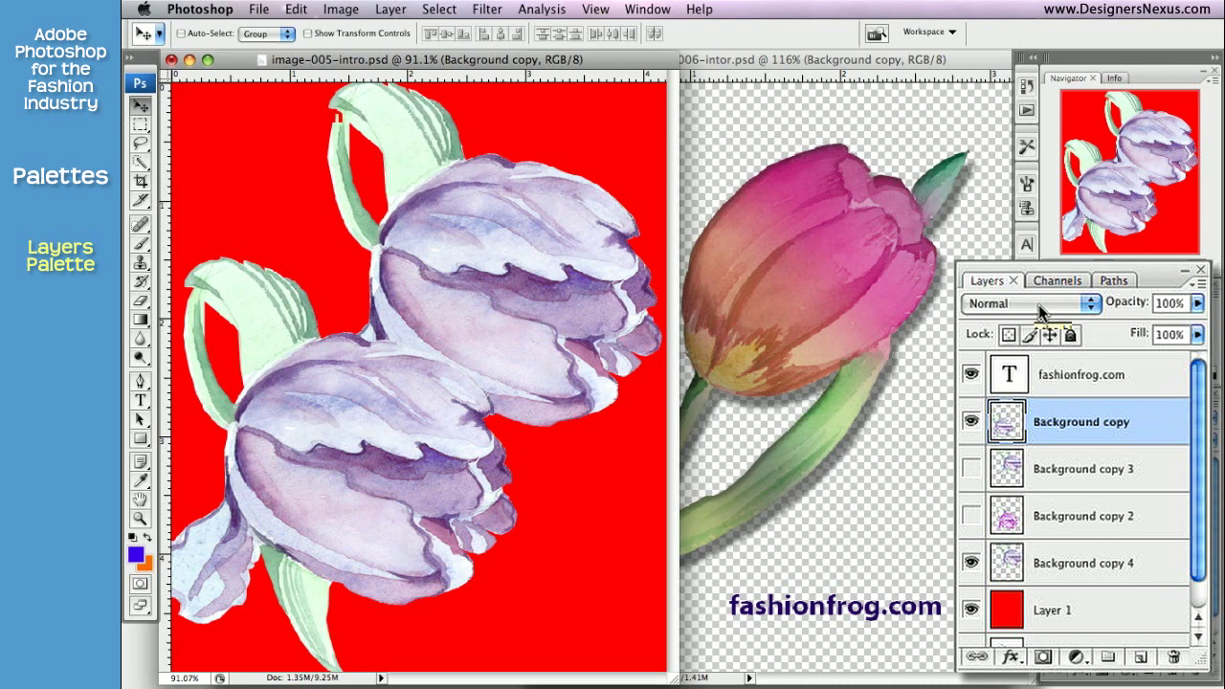
{"action": "left_click", "coordinate": [1056, 307]}
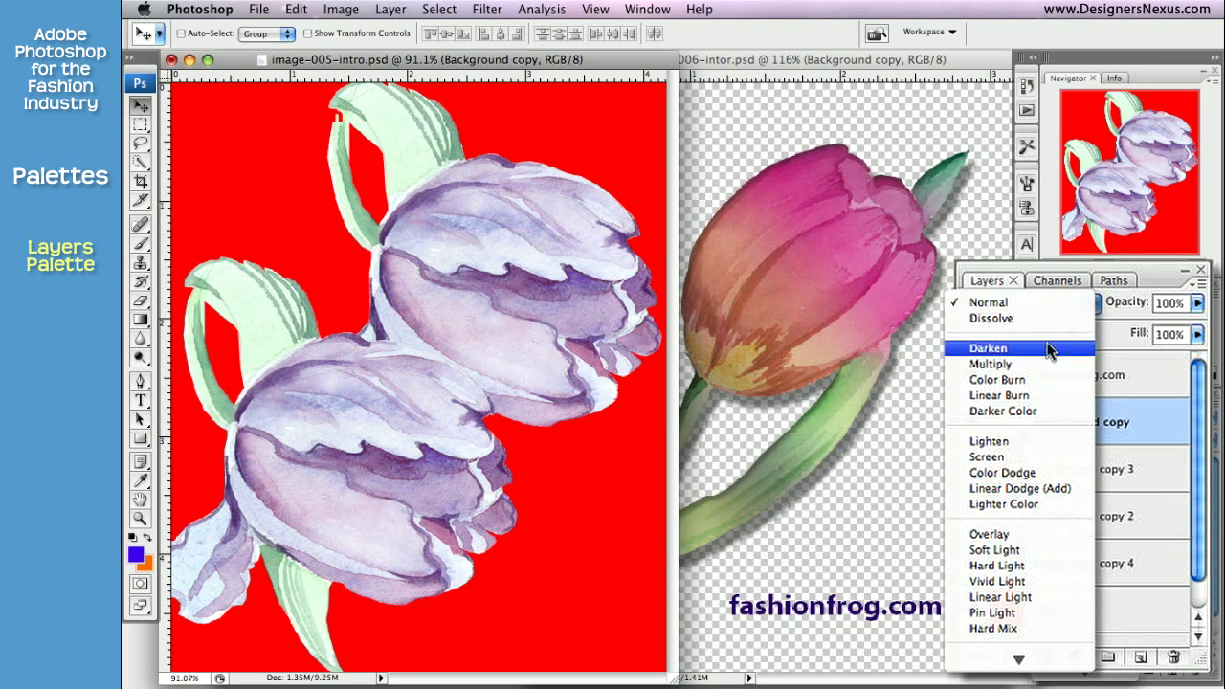
{"action": "left_click", "coordinate": [1043, 350]}
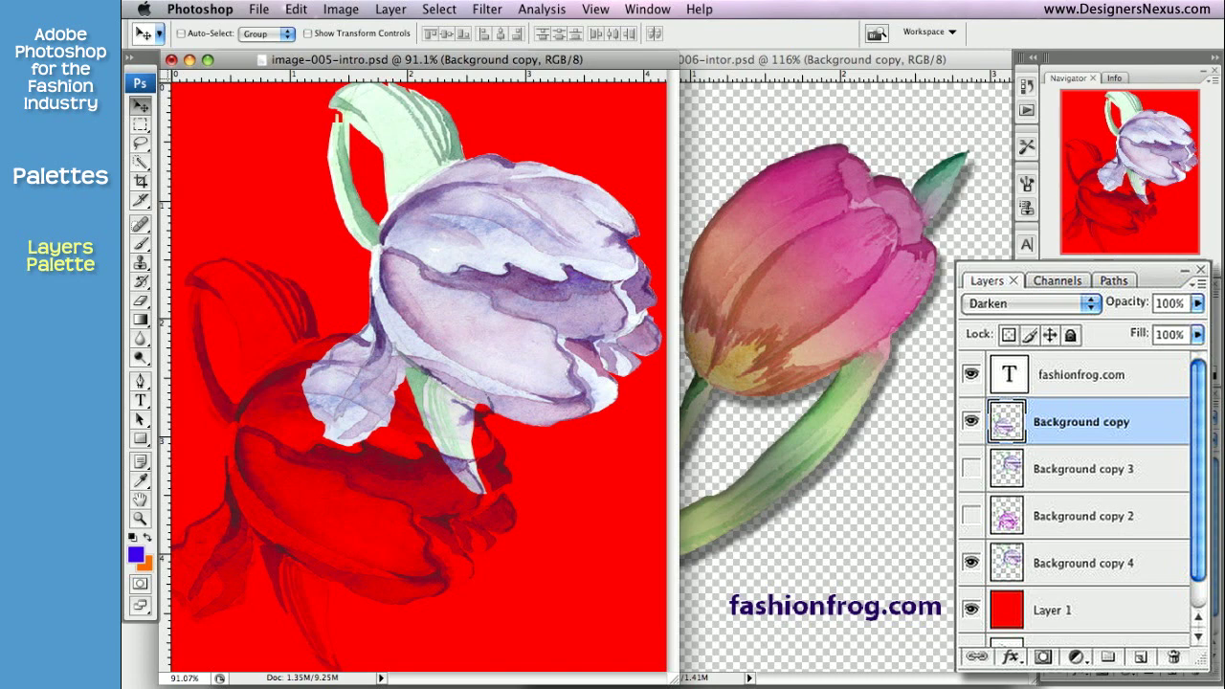
{"action": "left_click", "coordinate": [1030, 307]}
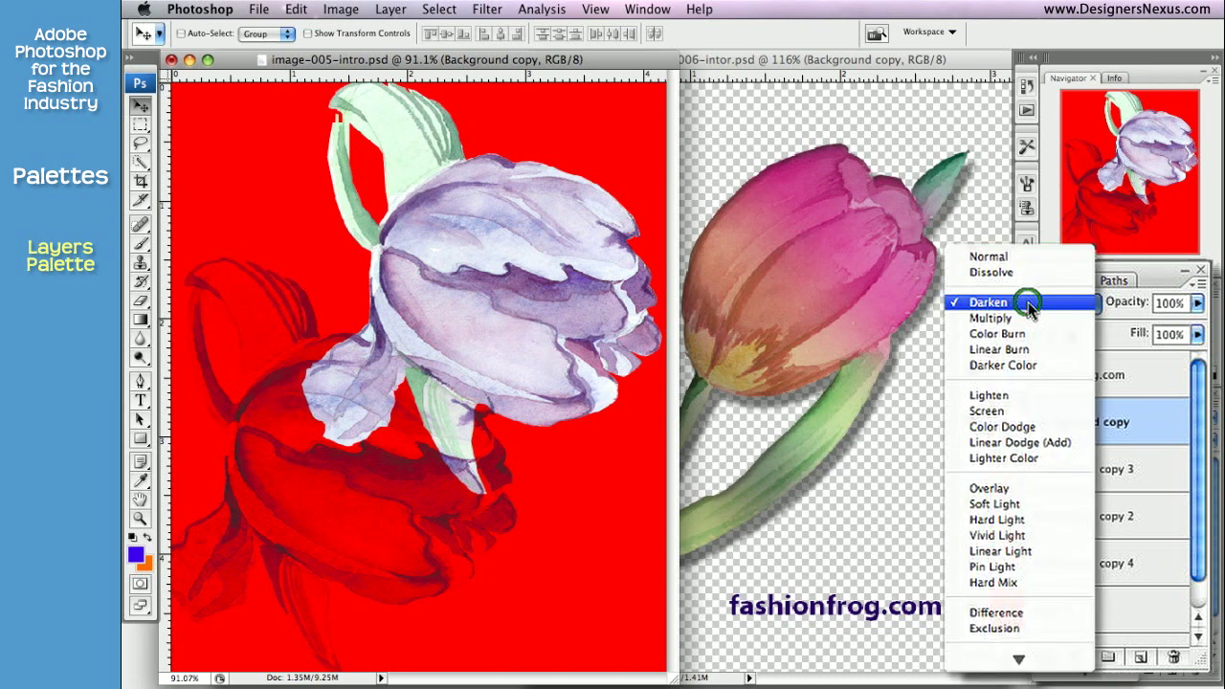
{"action": "left_click", "coordinate": [1026, 429]}
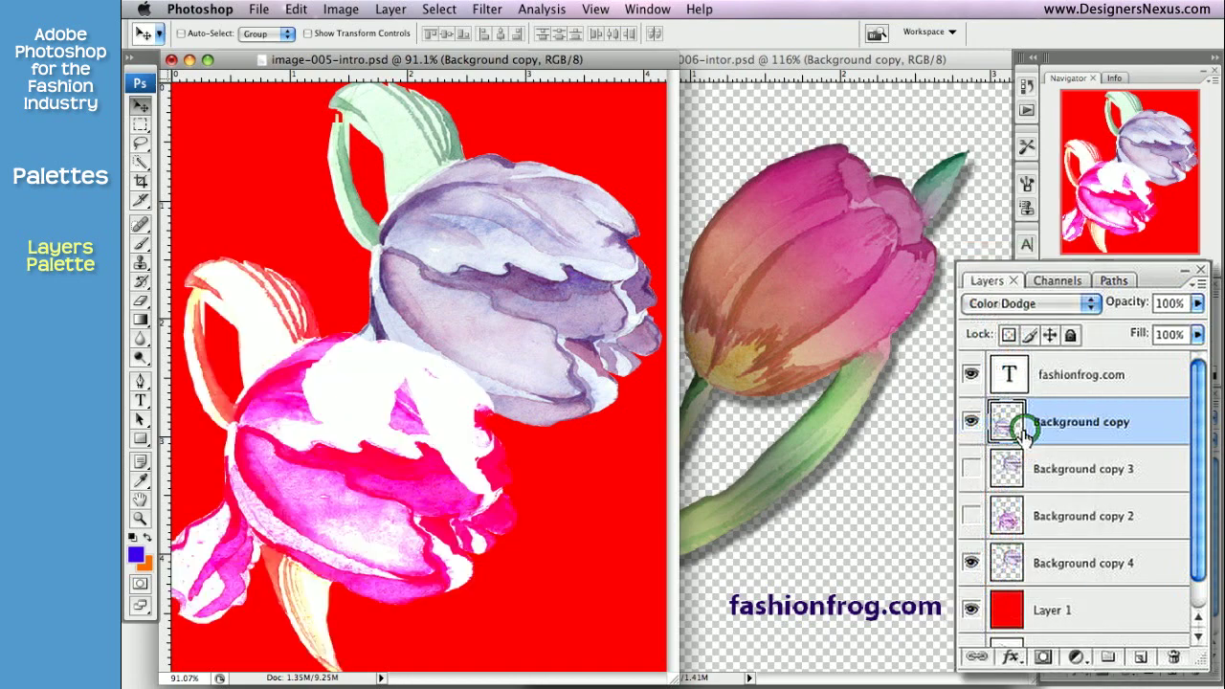
Reposition the Background copy flower while temporarily showing Background copy 2, and hide the red Layer 1
{"action": "left_click", "coordinate": [971, 516]}
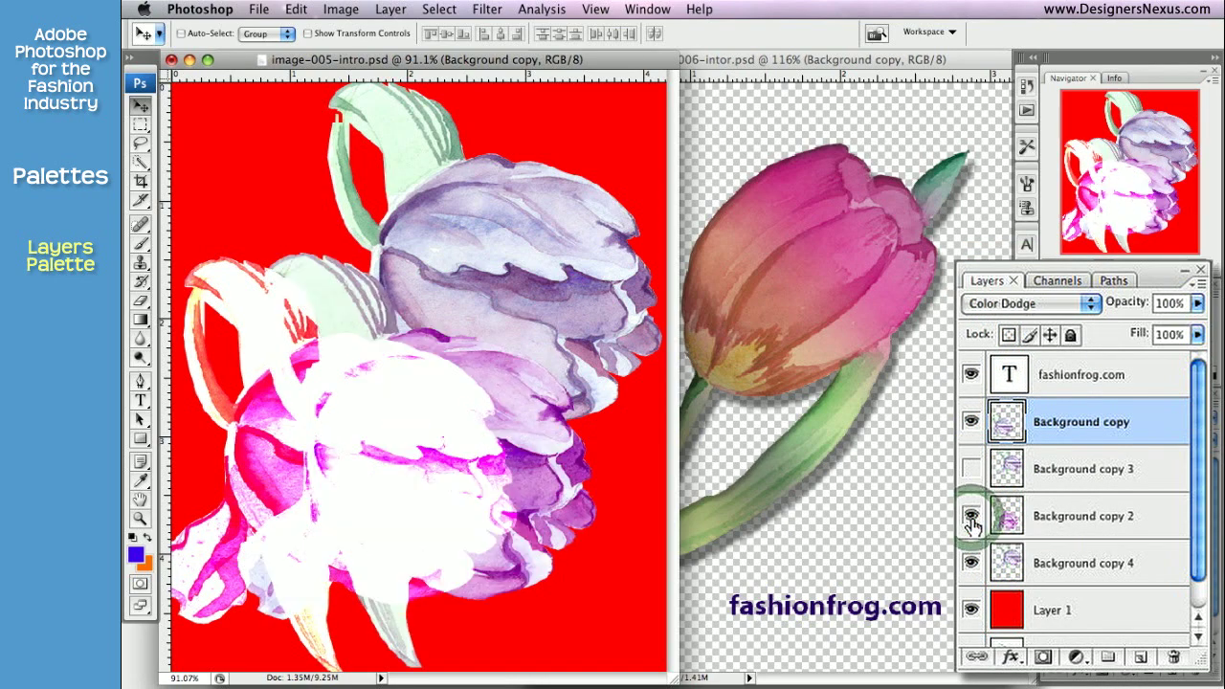
{"action": "left_click_drag", "start_coordinate": [412, 446], "coordinate": [437, 410]}
{"action": "left_click", "coordinate": [971, 517]}
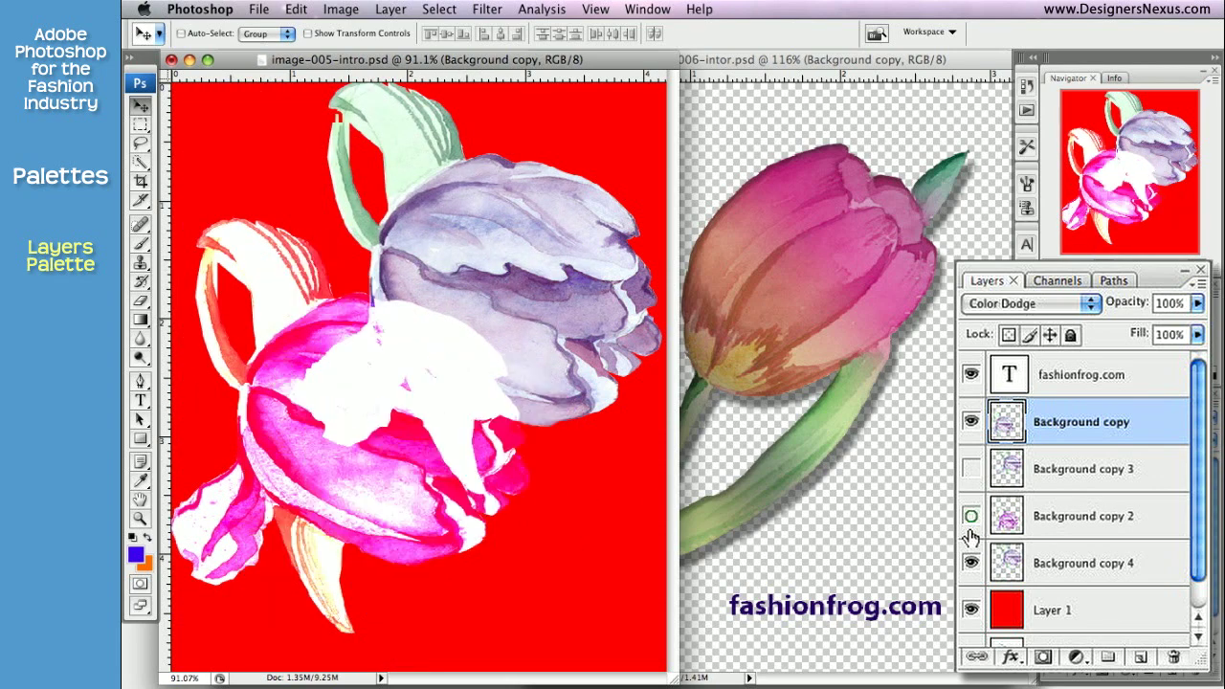
{"action": "left_click", "coordinate": [971, 610]}
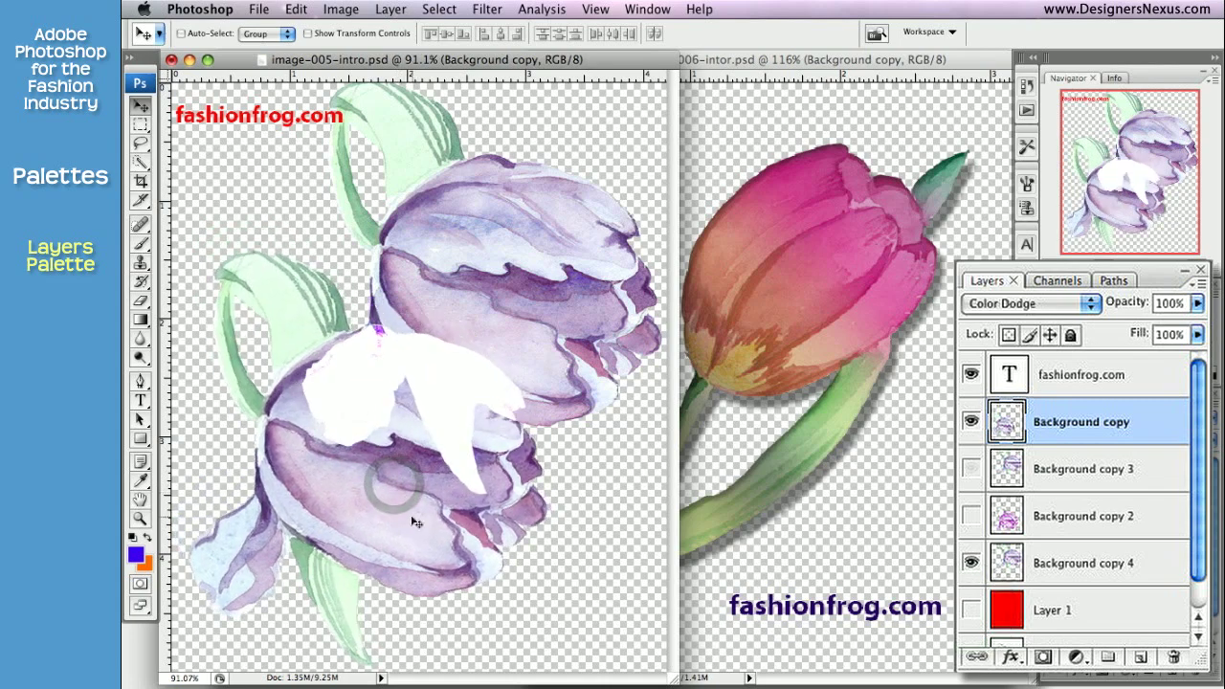
Show Background copy 3 in place of Background copy 4 and reduce Background copy 3's opacity to 65%
{"action": "left_click", "coordinate": [1197, 304]}
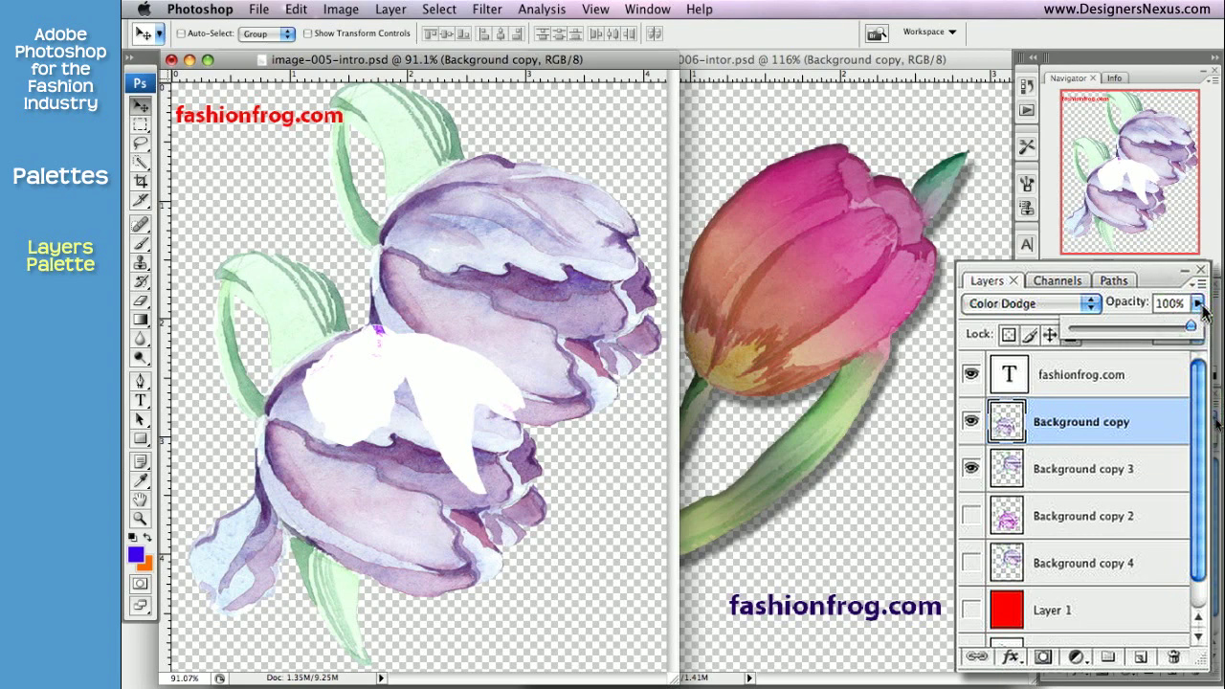
{"action": "left_click", "coordinate": [1198, 305]}
{"action": "left_click", "coordinate": [1125, 469]}
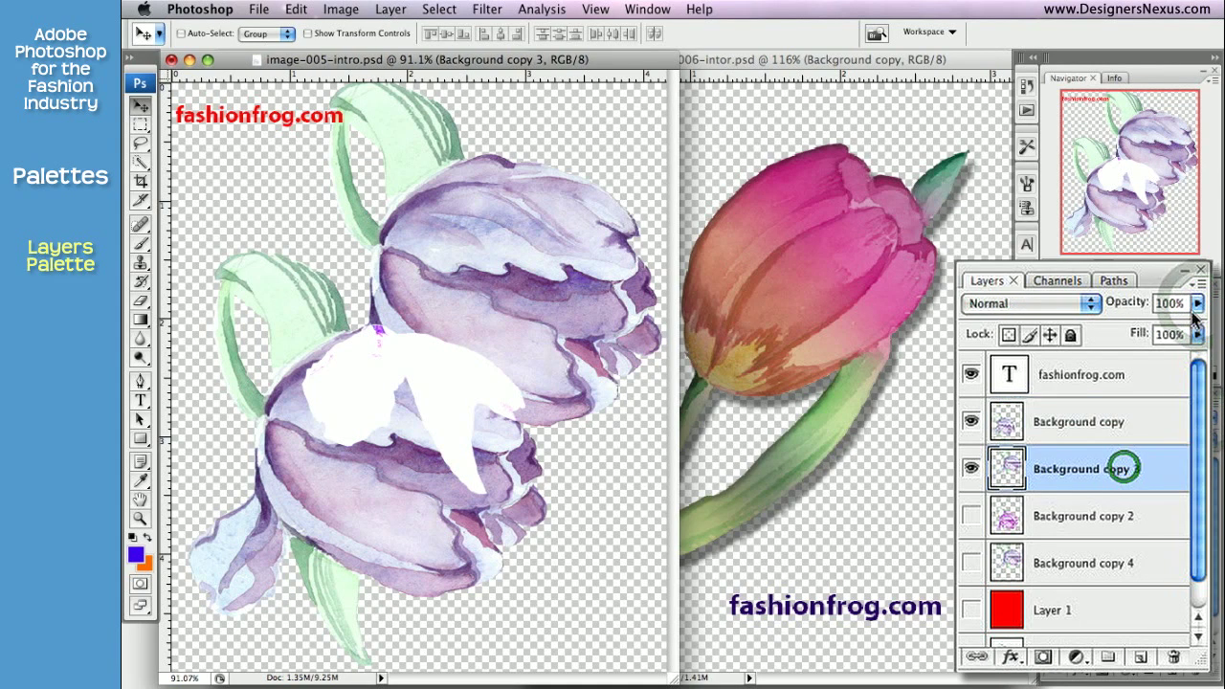
{"action": "left_click", "coordinate": [1198, 303]}
{"action": "left_click_drag", "start_coordinate": [1192, 329], "coordinate": [1154, 329]}
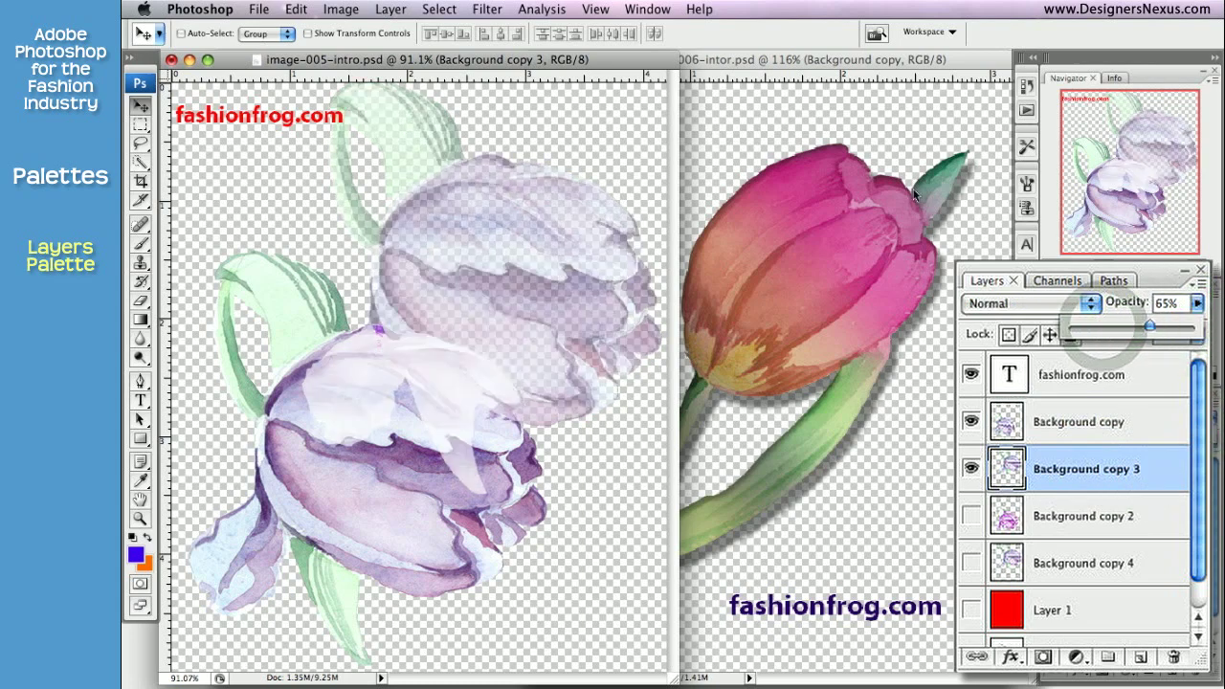
Switch to image-006-intor.psd and lower the opacity of its Background copy tulip layer
{"action": "left_click", "coordinate": [917, 61]}
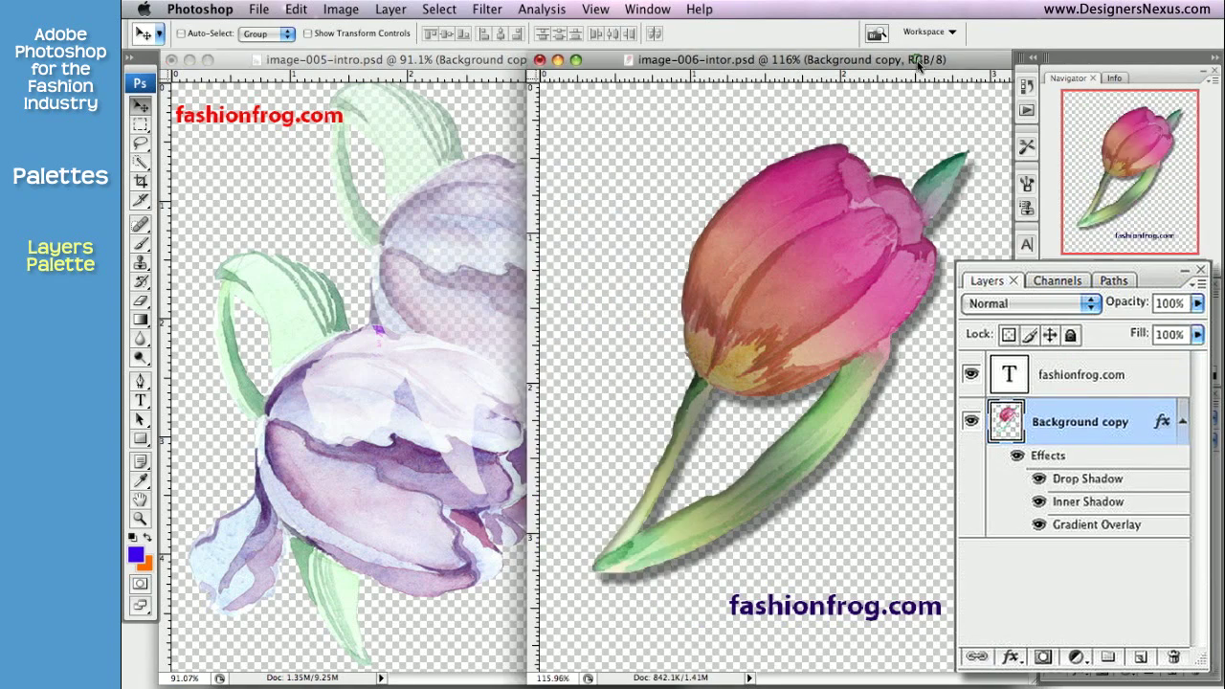
{"action": "left_click", "coordinate": [1196, 303]}
{"action": "left_click_drag", "start_coordinate": [1192, 329], "coordinate": [1160, 330]}
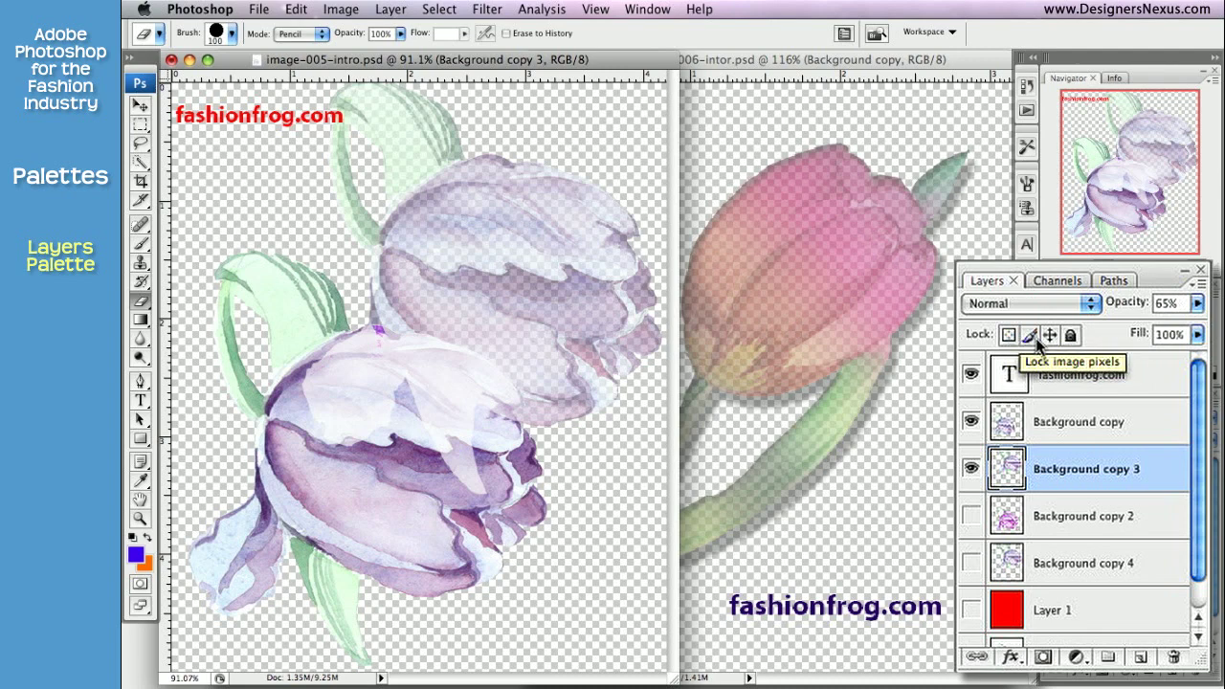
In image-005-intro.psd, lock the transparent pixels of Background copy 3 and Background copy, and use the Eraser across each flower
{"action": "left_click", "coordinate": [1007, 337]}
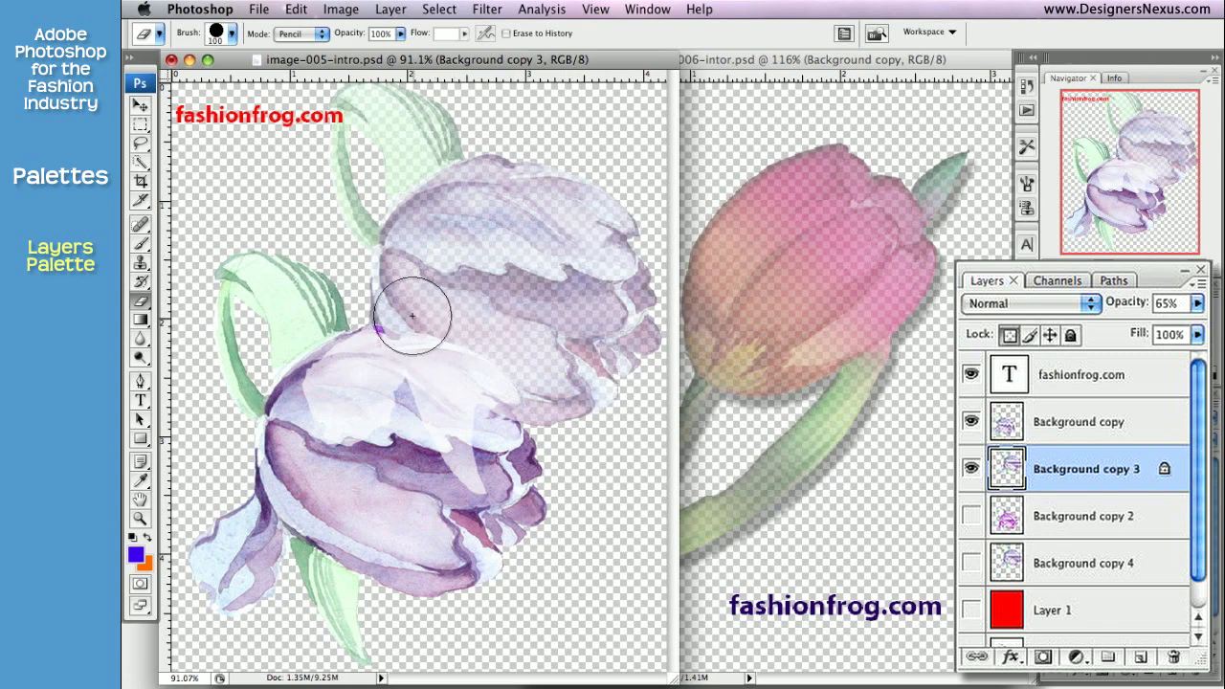
{"action": "mouse_move", "coordinate": [404, 319]}
{"action": "left_mouse_down"}
{"action": "mouse_move", "coordinate": [479, 286]}
{"action": "mouse_move", "coordinate": [491, 257]}
{"action": "mouse_move", "coordinate": [398, 309]}
{"action": "mouse_move", "coordinate": [500, 303]}
{"action": "mouse_move", "coordinate": [496, 278]}
{"action": "mouse_move", "coordinate": [431, 318]}
{"action": "mouse_move", "coordinate": [522, 351]}
{"action": "mouse_move", "coordinate": [558, 270]}
{"action": "mouse_move", "coordinate": [428, 231]}
{"action": "mouse_move", "coordinate": [419, 190]}
{"action": "mouse_move", "coordinate": [335, 207]}
{"action": "mouse_move", "coordinate": [389, 211]}
{"action": "mouse_move", "coordinate": [307, 163]}
{"action": "mouse_move", "coordinate": [332, 260]}
{"action": "mouse_move", "coordinate": [388, 273]}
{"action": "mouse_move", "coordinate": [498, 183]}
{"action": "mouse_move", "coordinate": [532, 266]}
{"action": "mouse_move", "coordinate": [532, 256]}
{"action": "mouse_move", "coordinate": [606, 269]}
{"action": "mouse_move", "coordinate": [541, 359]}
{"action": "mouse_move", "coordinate": [556, 305]}
{"action": "mouse_move", "coordinate": [566, 434]}
{"action": "left_mouse_up"}
{"action": "left_click", "coordinate": [1091, 426]}
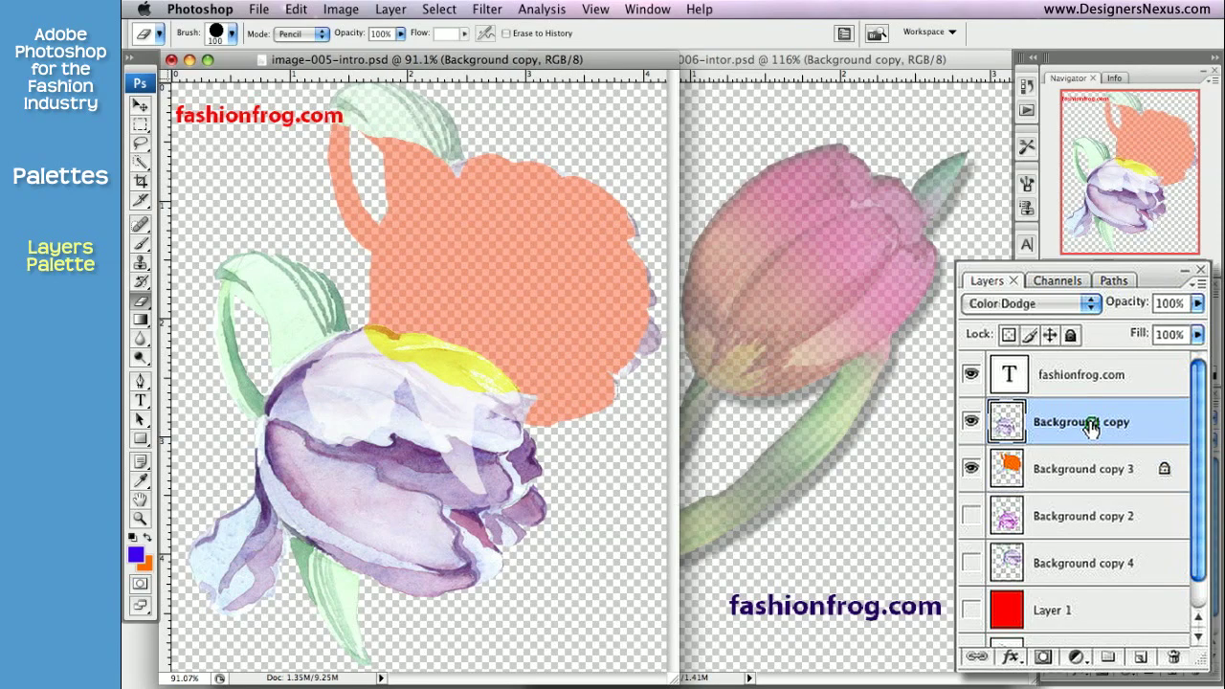
{"action": "left_click", "coordinate": [1009, 334]}
{"action": "mouse_move", "coordinate": [397, 490]}
{"action": "left_mouse_down"}
{"action": "mouse_move", "coordinate": [421, 574]}
{"action": "mouse_move", "coordinate": [500, 606]}
{"action": "left_mouse_up"}
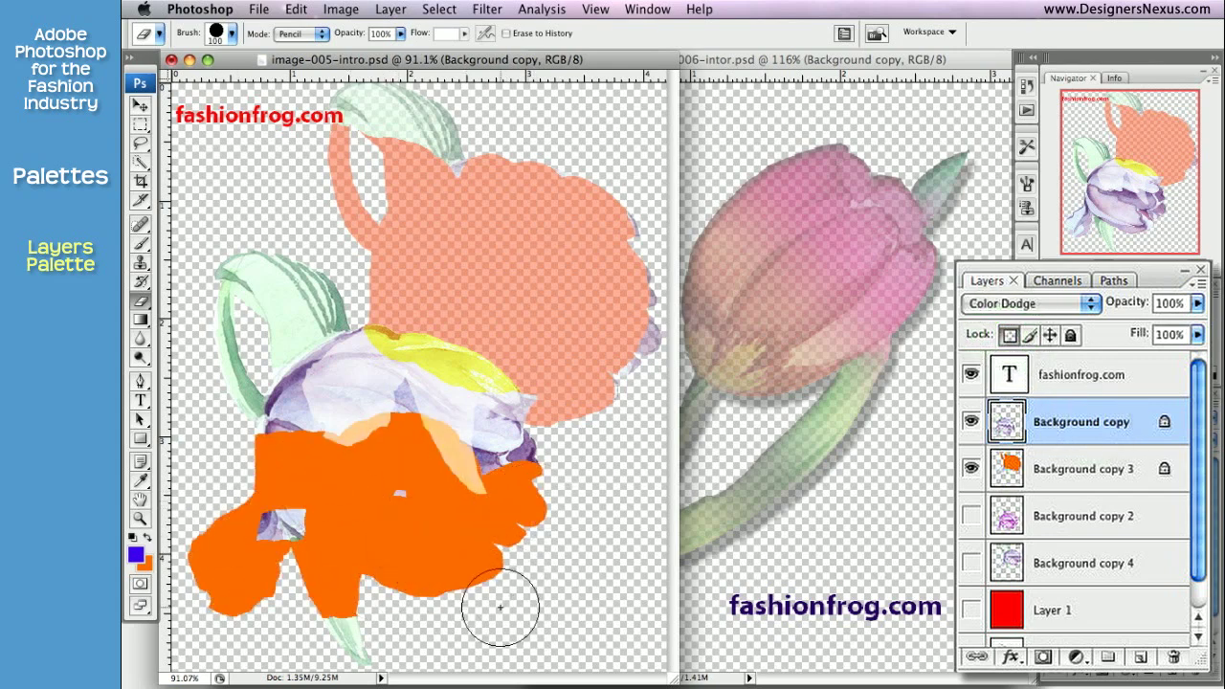
Unlock the transparent pixels of the Background copy layer
{"action": "left_click", "coordinate": [1174, 481]}
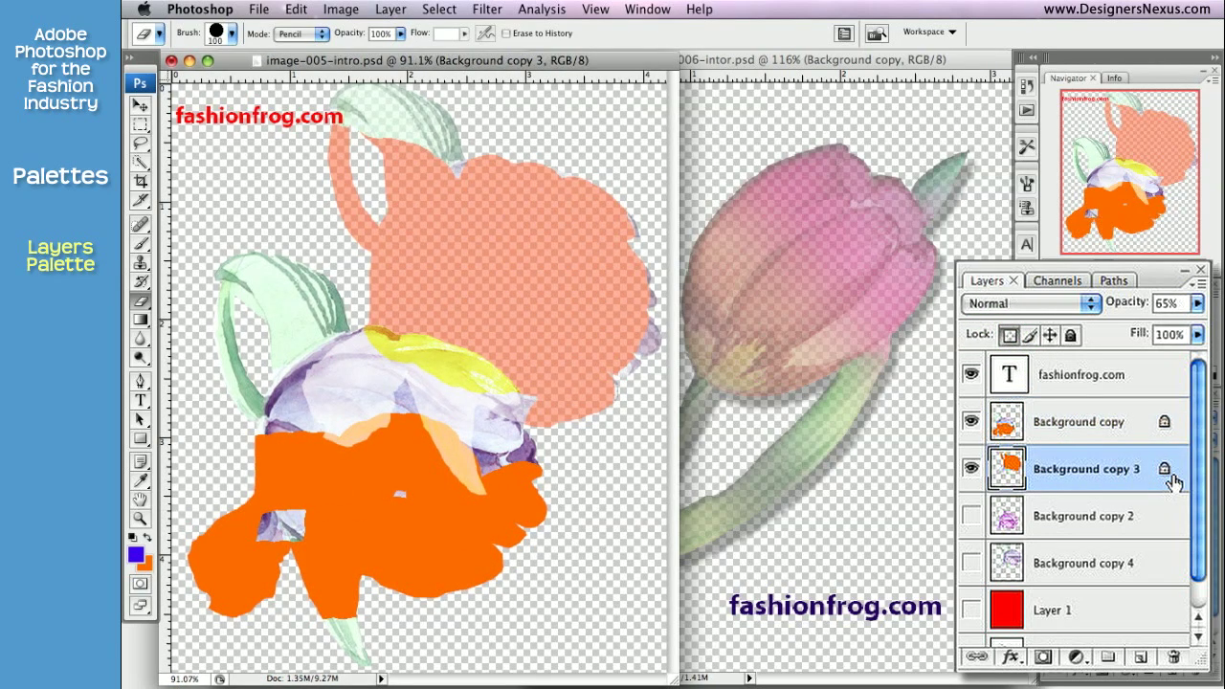
{"action": "left_click", "coordinate": [1160, 422]}
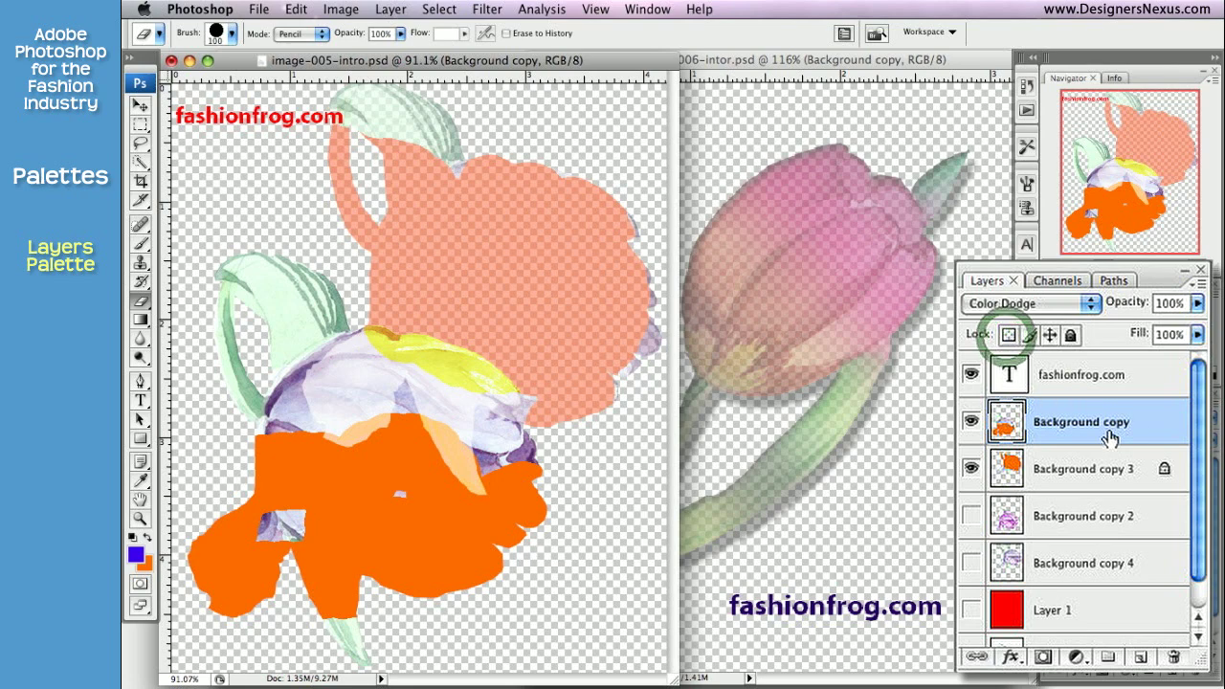
Switch Background copy 3 from the transparency lock to the image pixels lock and move its flower slightly down and to the right
{"action": "left_click", "coordinate": [1132, 471]}
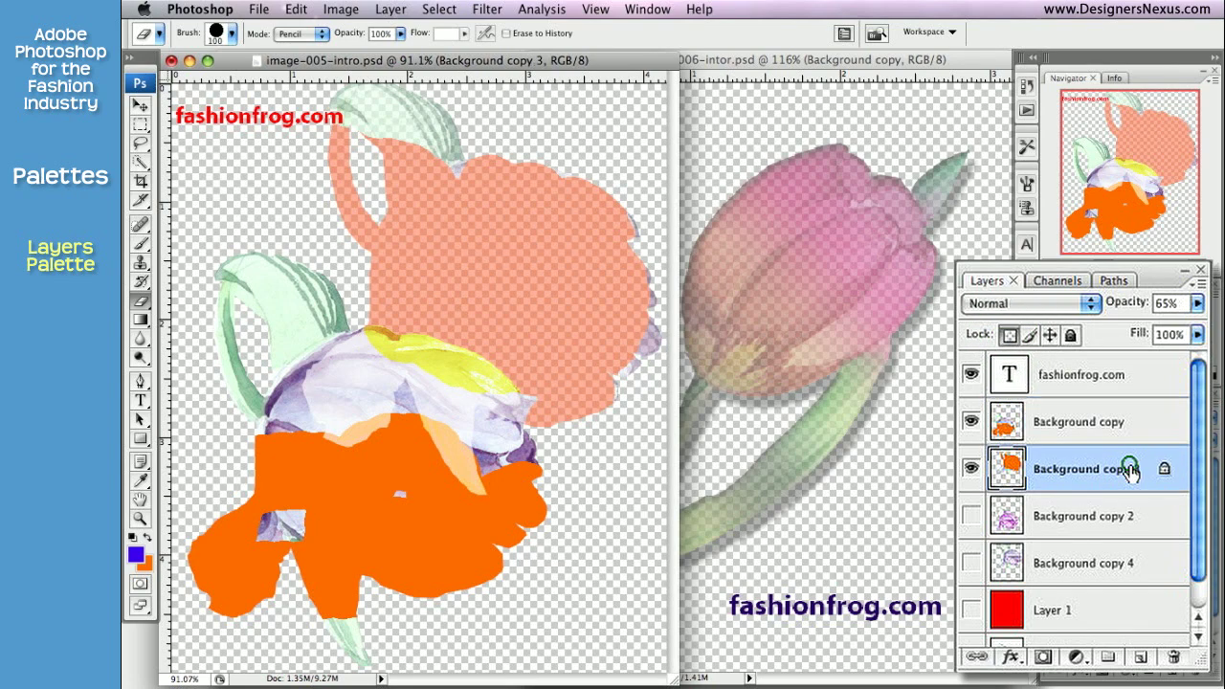
{"action": "left_click", "coordinate": [1006, 337]}
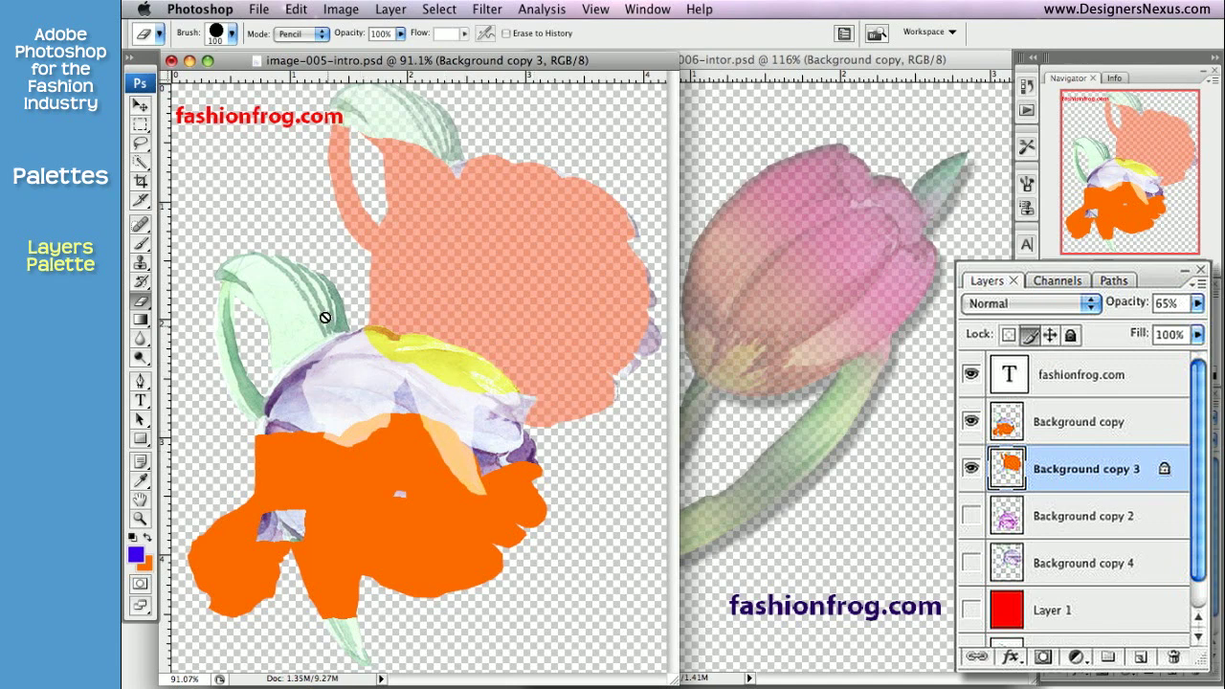
{"action": "left_click", "coordinate": [140, 105]}
{"action": "left_click_drag", "start_coordinate": [457, 512], "coordinate": [477, 543]}
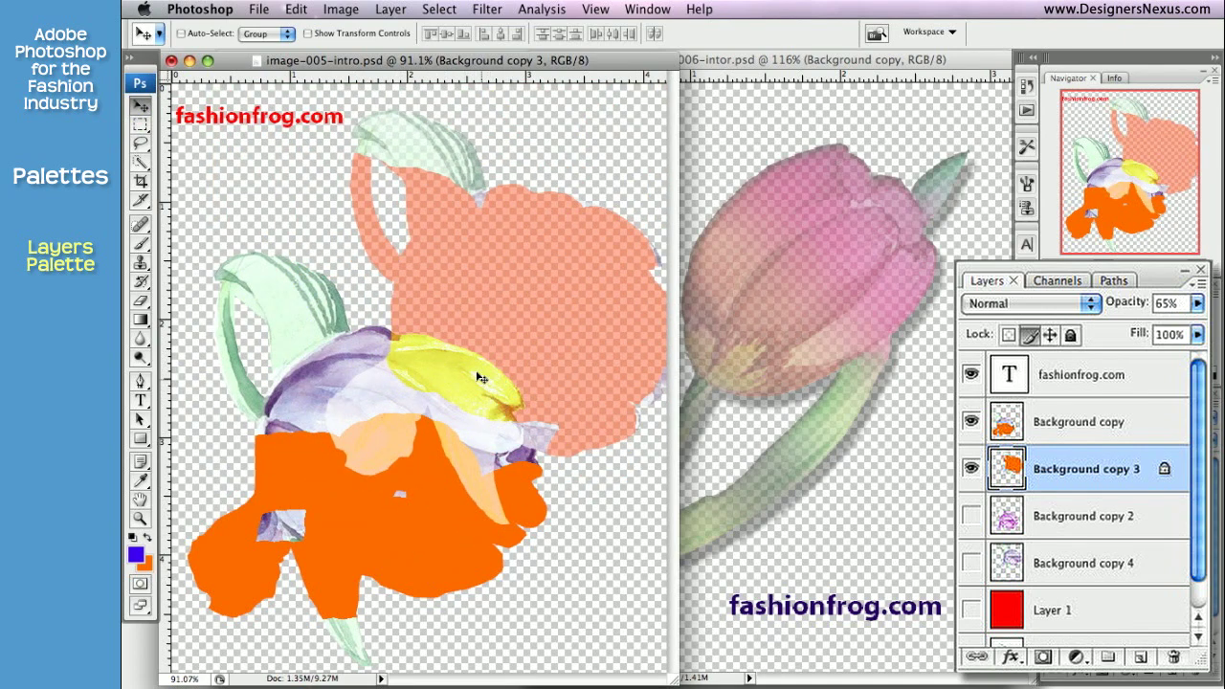
Try to paint on the pixel-locked Background copy 3 layer with the Brush tool and dismiss the alert
{"action": "left_click", "coordinate": [142, 245]}
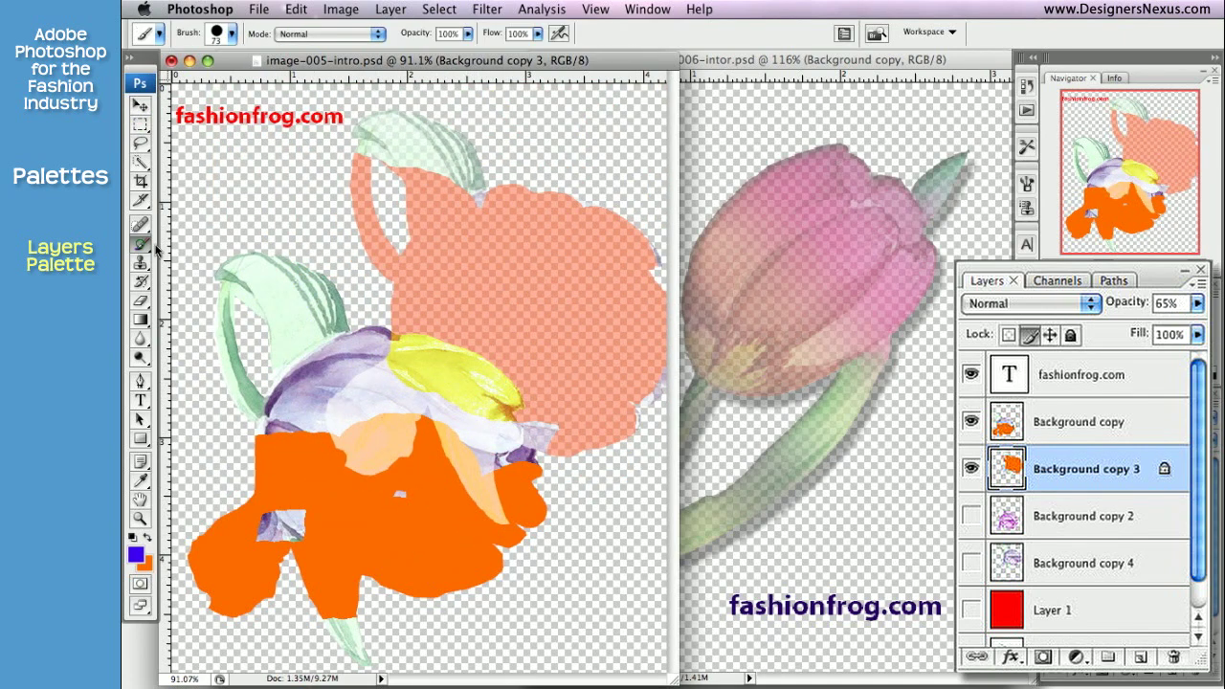
{"action": "left_click", "coordinate": [456, 250]}
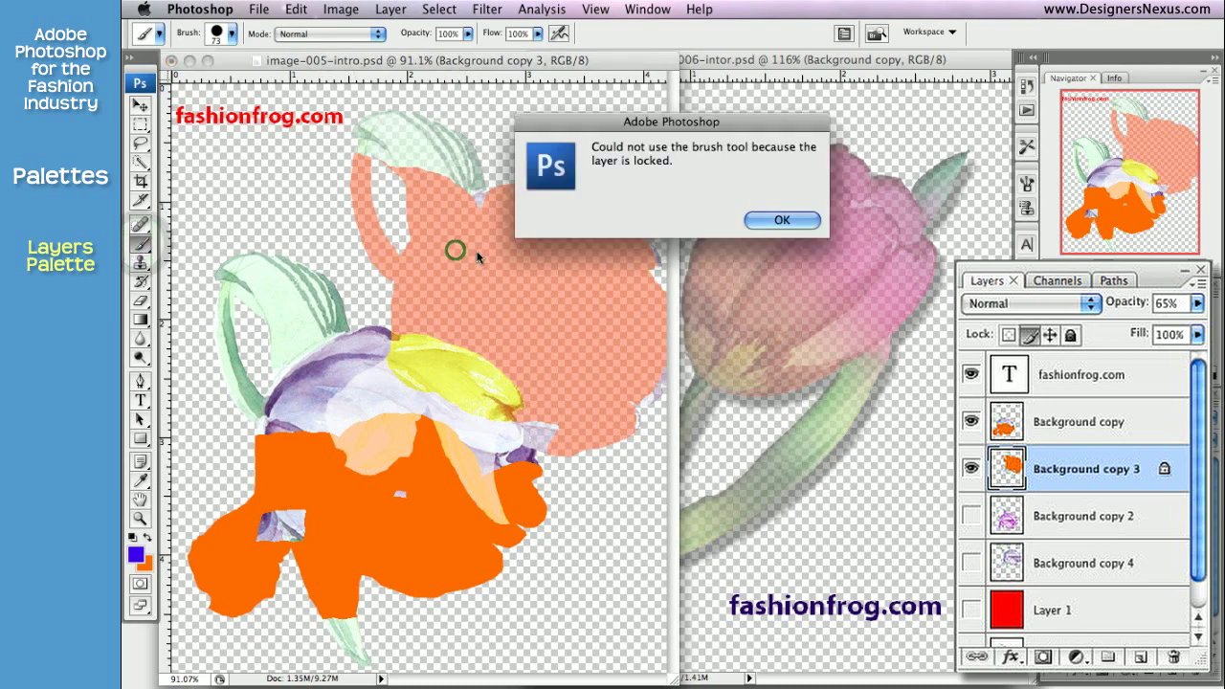
{"action": "left_click", "coordinate": [809, 219]}
Try to delete a rectangular selection from the pixel-locked Background copy 3 flower, check the available editing commands, and deselect
{"action": "key", "text": "m"}
{"action": "left_click_drag", "start_coordinate": [406, 196], "coordinate": [594, 396]}
{"action": "key", "text": "BackSpace"}
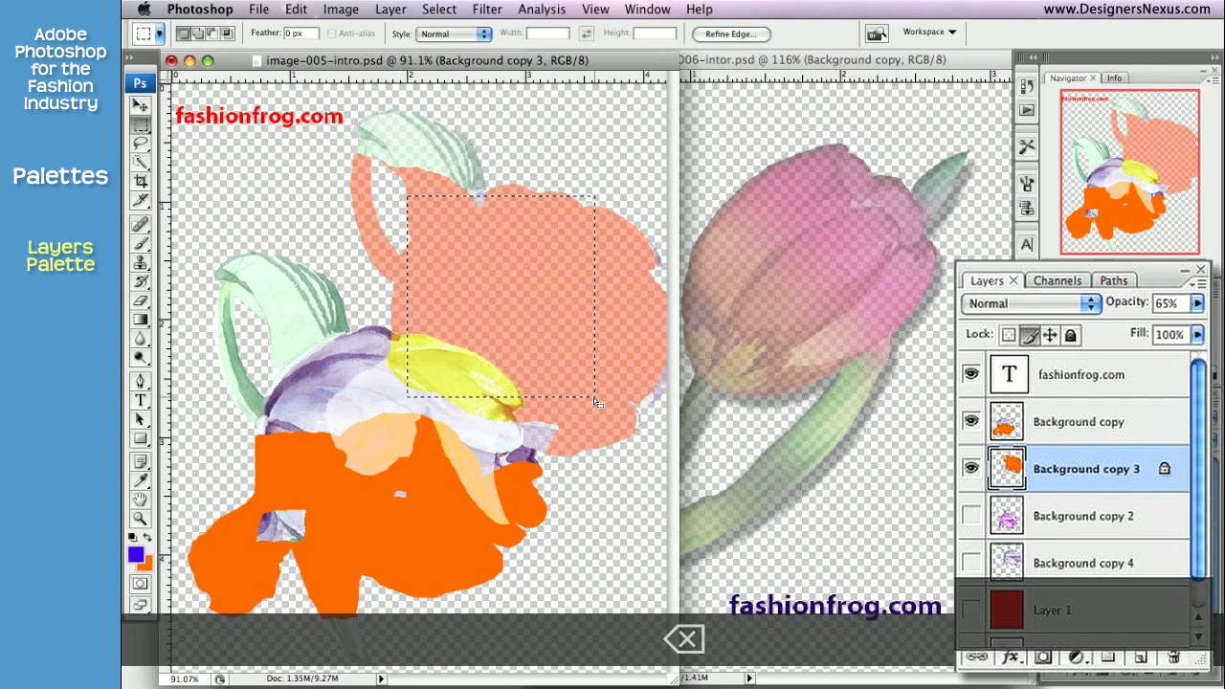
{"action": "left_click", "coordinate": [295, 9]}
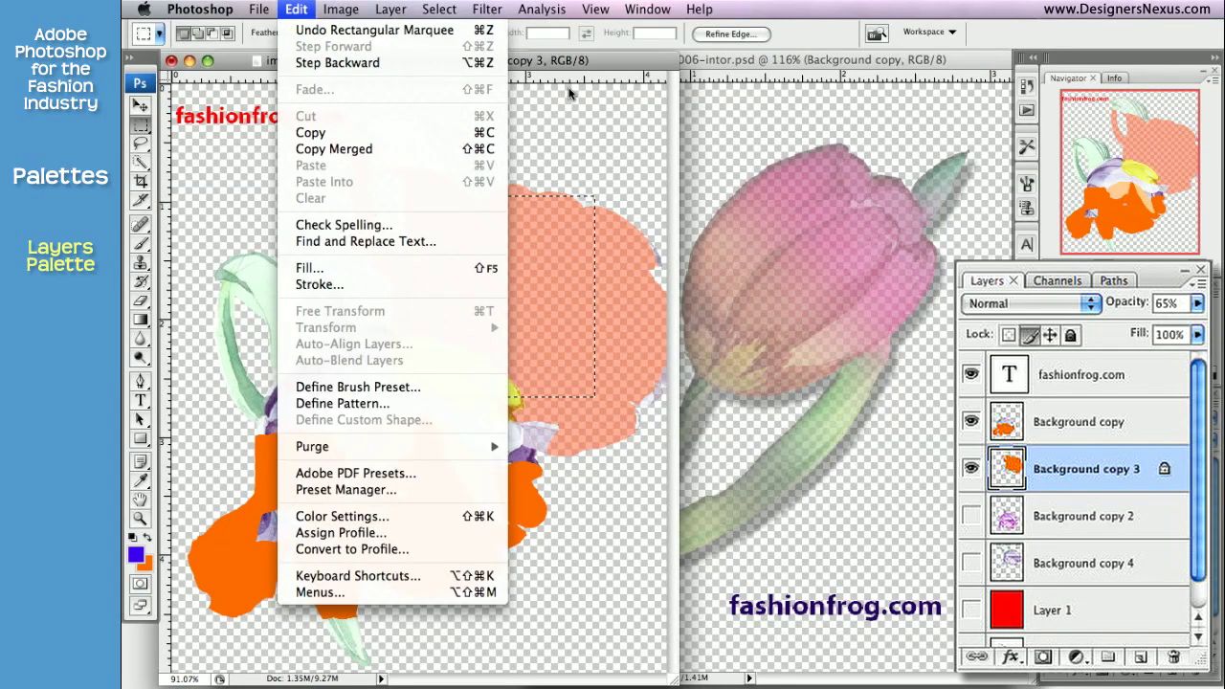
{"action": "left_click", "coordinate": [596, 67]}
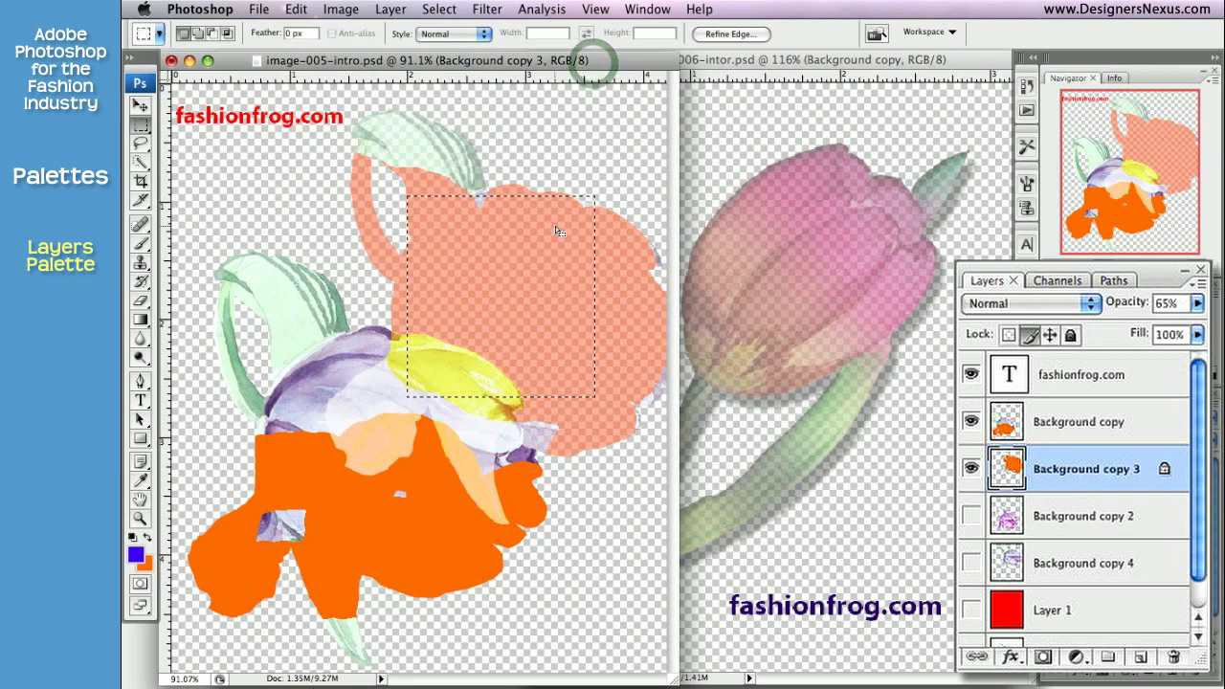
{"action": "key", "text": "super+d"}
Replace the image pixels lock on Background copy 3 with the position lock
{"action": "key", "text": "v"}
{"action": "left_click", "coordinate": [1031, 335]}
{"action": "left_click", "coordinate": [1050, 335]}
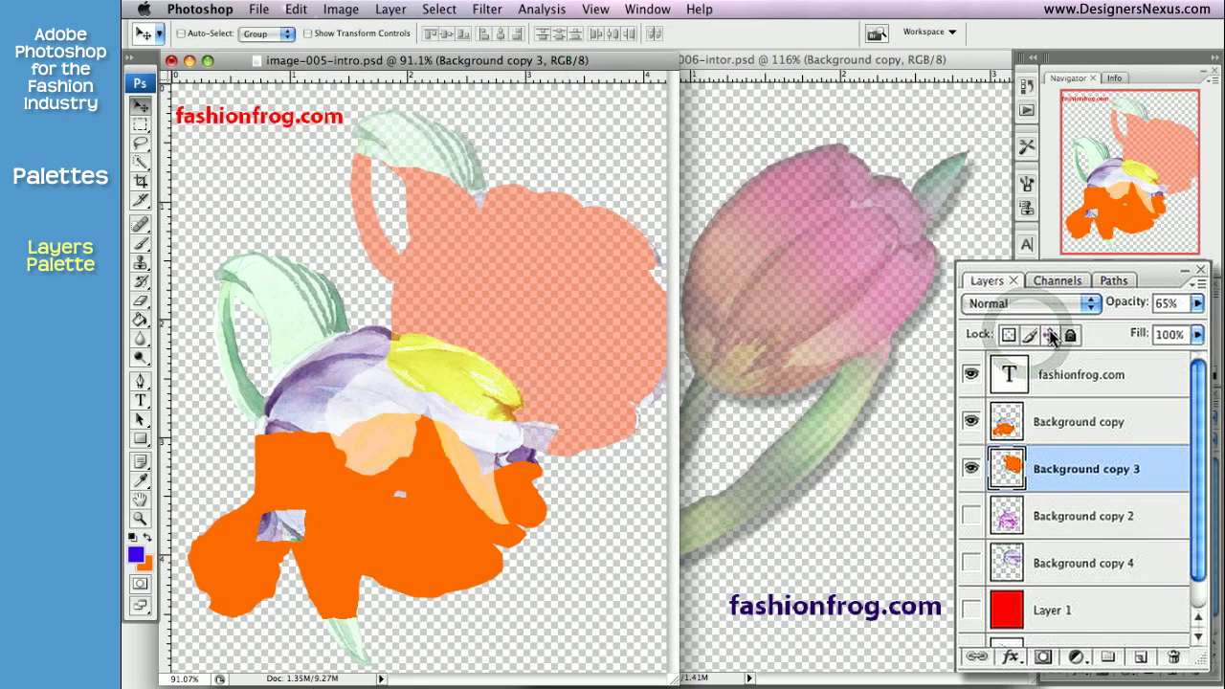
Paint a blue brush stroke on the position-locked Background copy 3 flower and delete a large rectangular area from it
{"action": "left_click", "coordinate": [140, 242]}
{"action": "left_click_drag", "start_coordinate": [402, 233], "coordinate": [399, 226]}
{"action": "left_click", "coordinate": [142, 125]}
{"action": "left_click_drag", "start_coordinate": [346, 195], "coordinate": [532, 370]}
{"action": "key", "text": "BackSpace"}
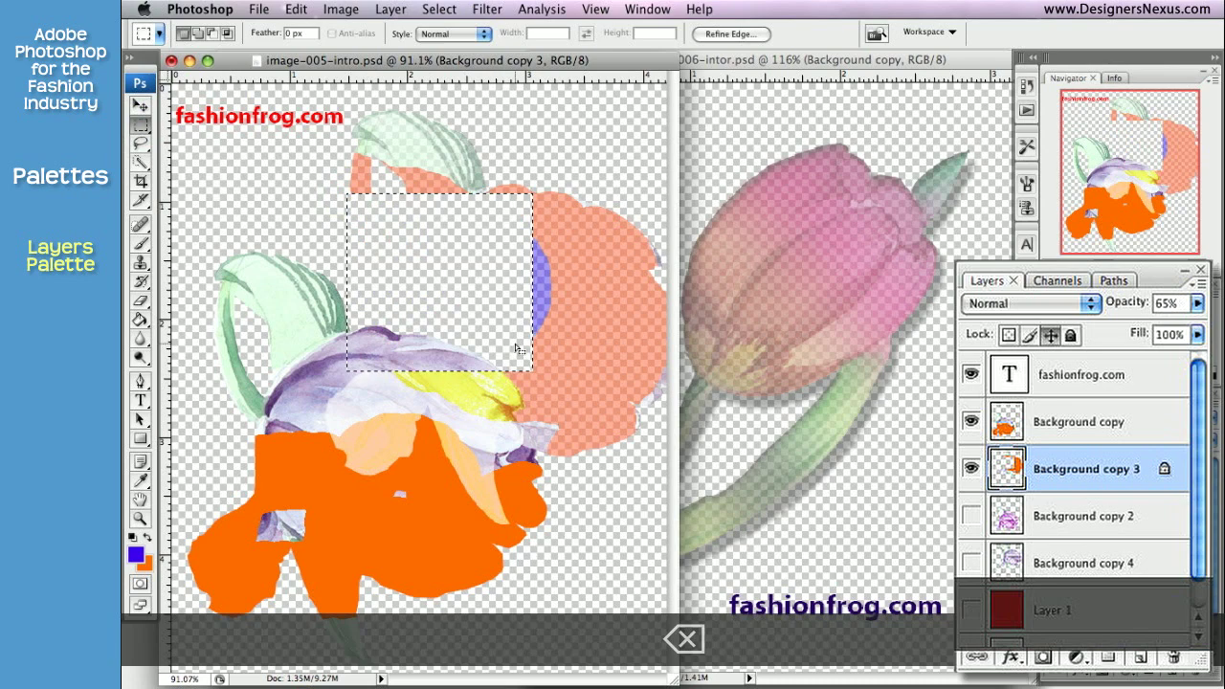
{"action": "key", "text": "super+d"}
Try to move the position-locked Background copy 3 layer with the Move tool and dismiss the alert
{"action": "left_click", "coordinate": [145, 107]}
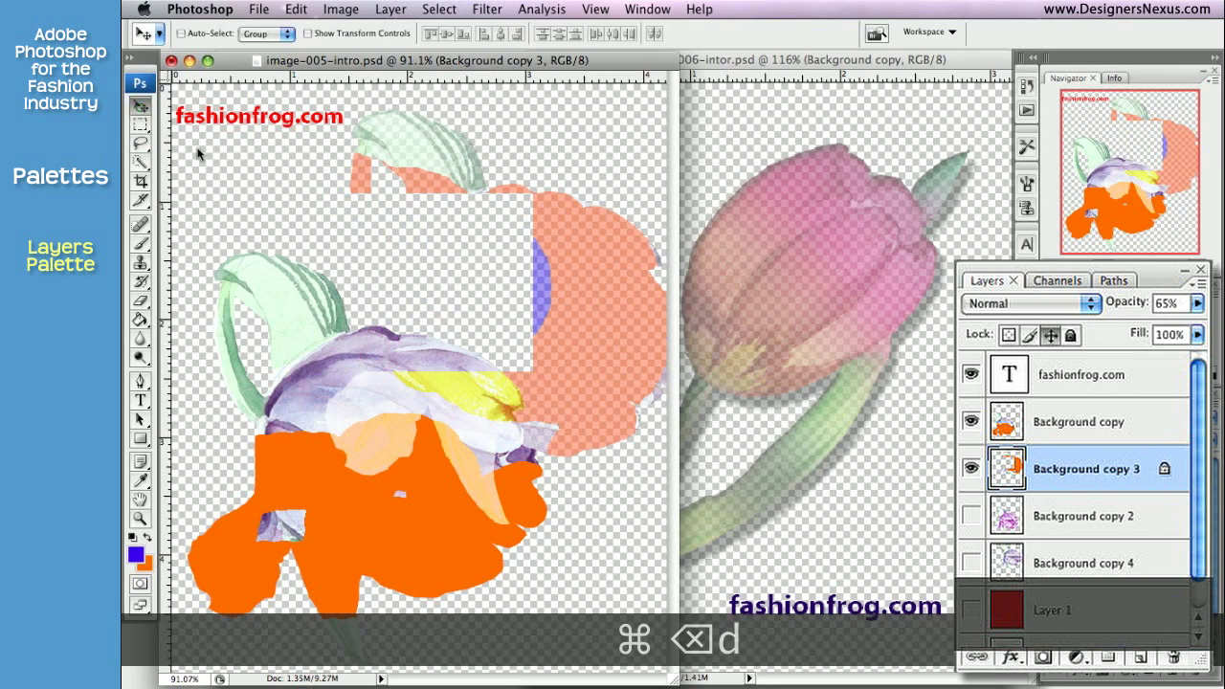
{"action": "left_click", "coordinate": [593, 350]}
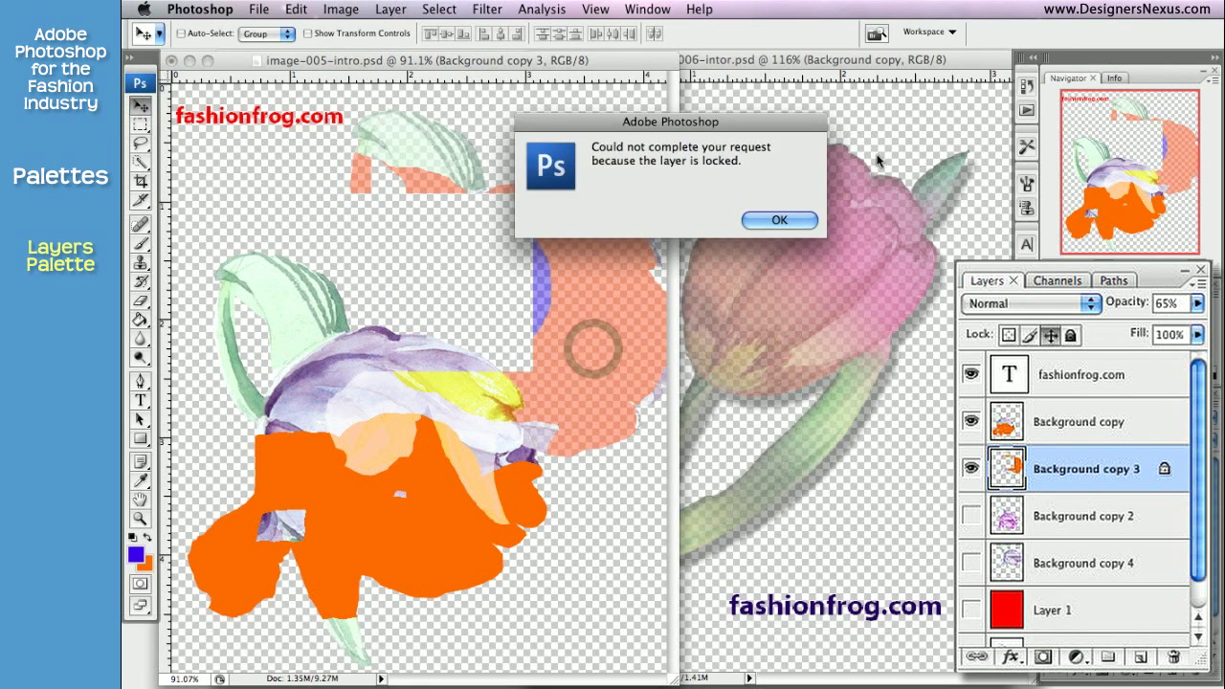
{"action": "left_click", "coordinate": [780, 221]}
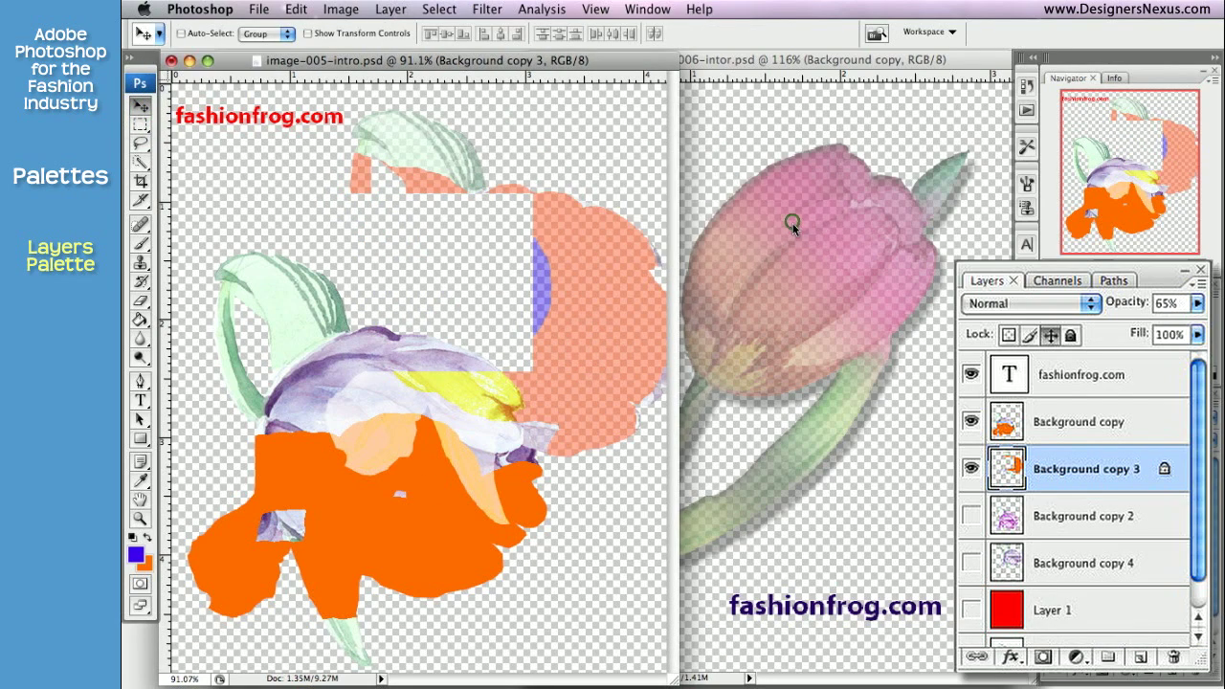
Hide Background copy 3, show Background copy 4, and fully lock the Background copy 4 layer
{"action": "left_click", "coordinate": [972, 468]}
{"action": "left_click", "coordinate": [971, 563]}
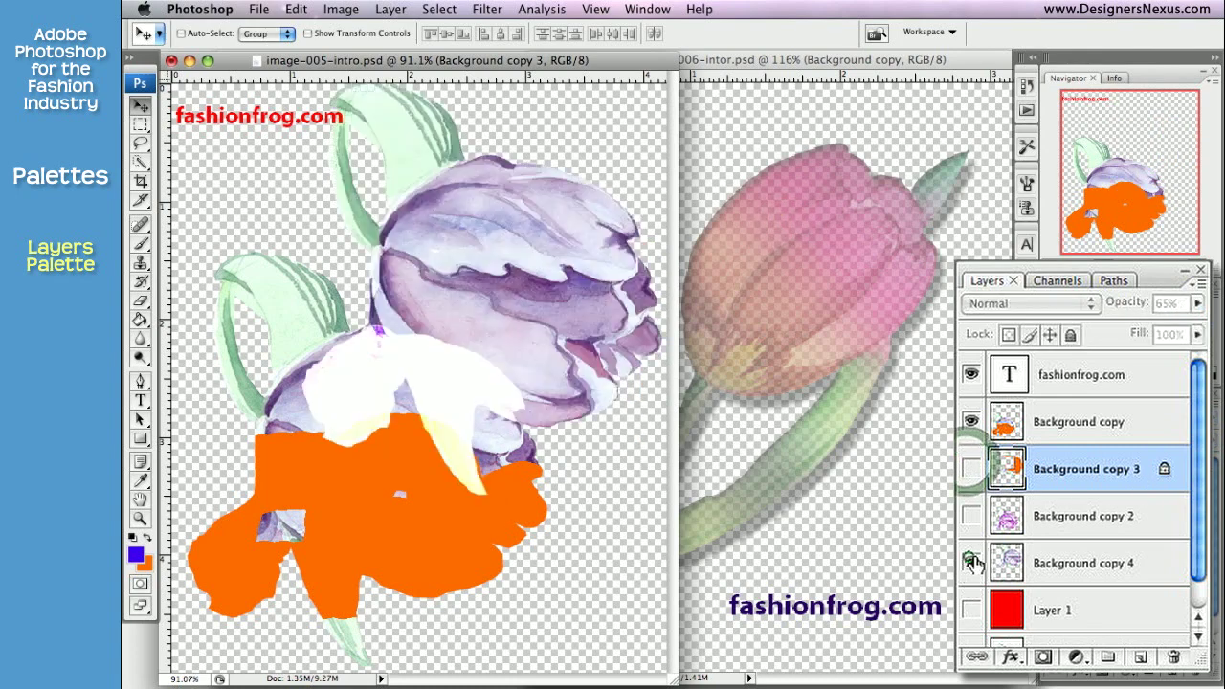
{"action": "left_click", "coordinate": [1076, 562]}
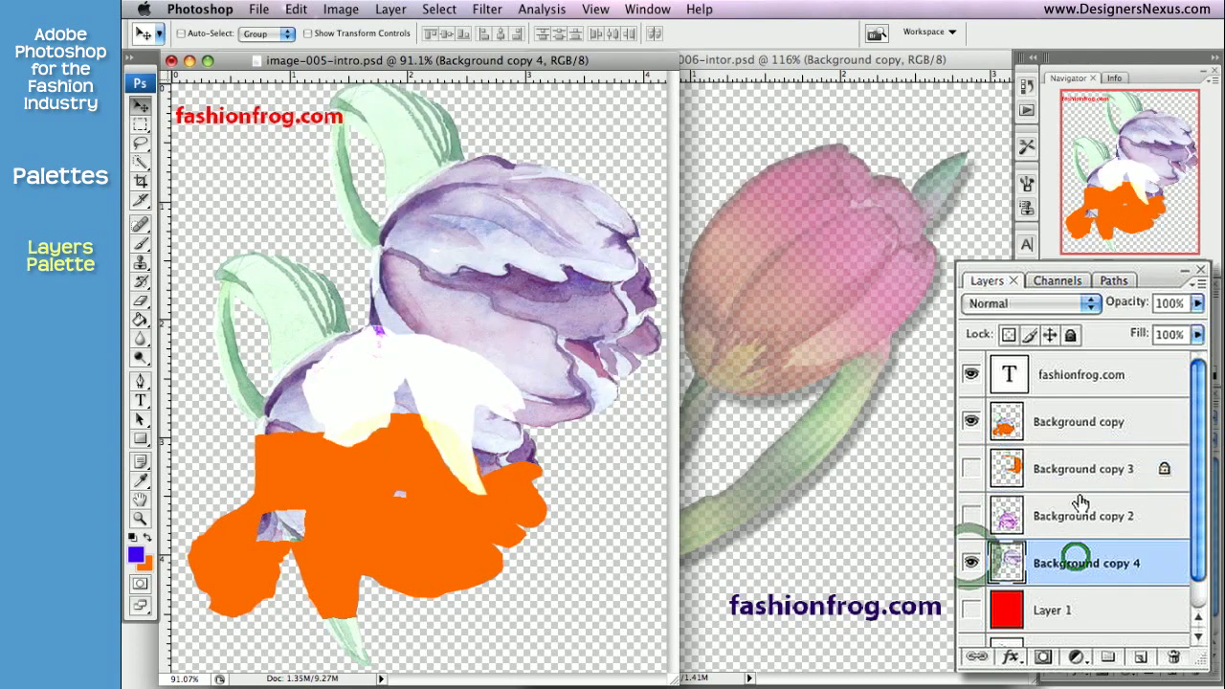
{"action": "left_click", "coordinate": [1070, 337]}
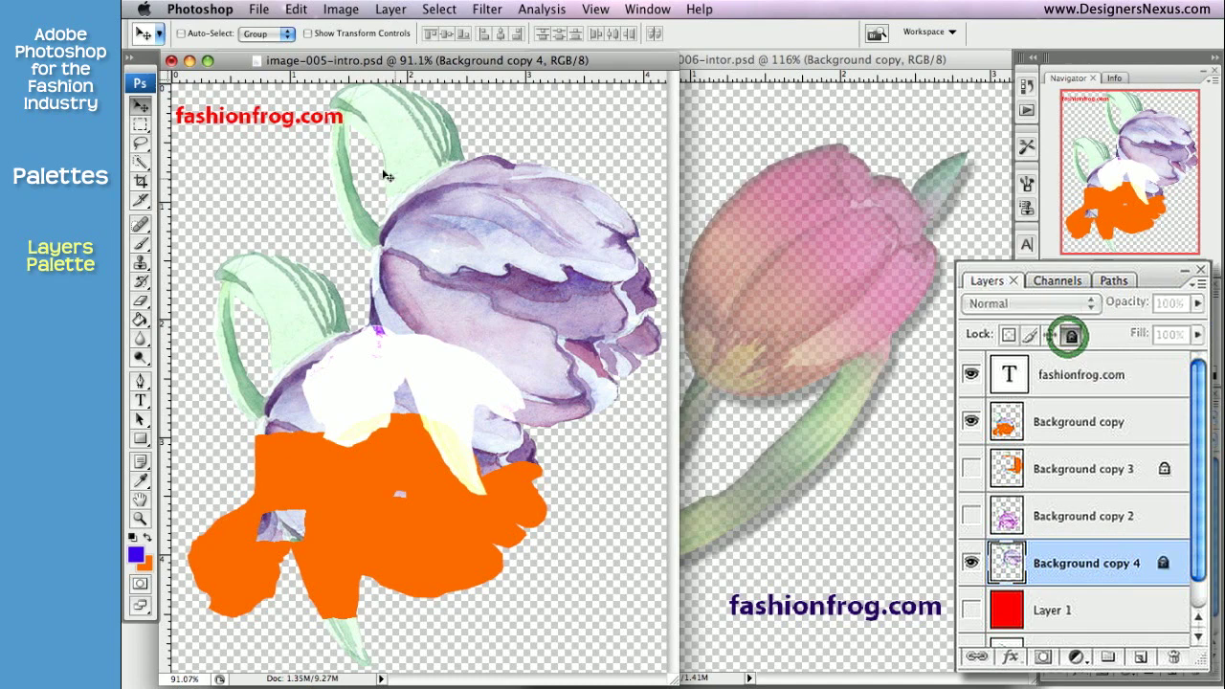
Try to move the fully locked Background copy 4 flower and paint on it with the Brush, dismissing both alerts
{"action": "left_click_drag", "start_coordinate": [480, 239], "coordinate": [316, 280]}
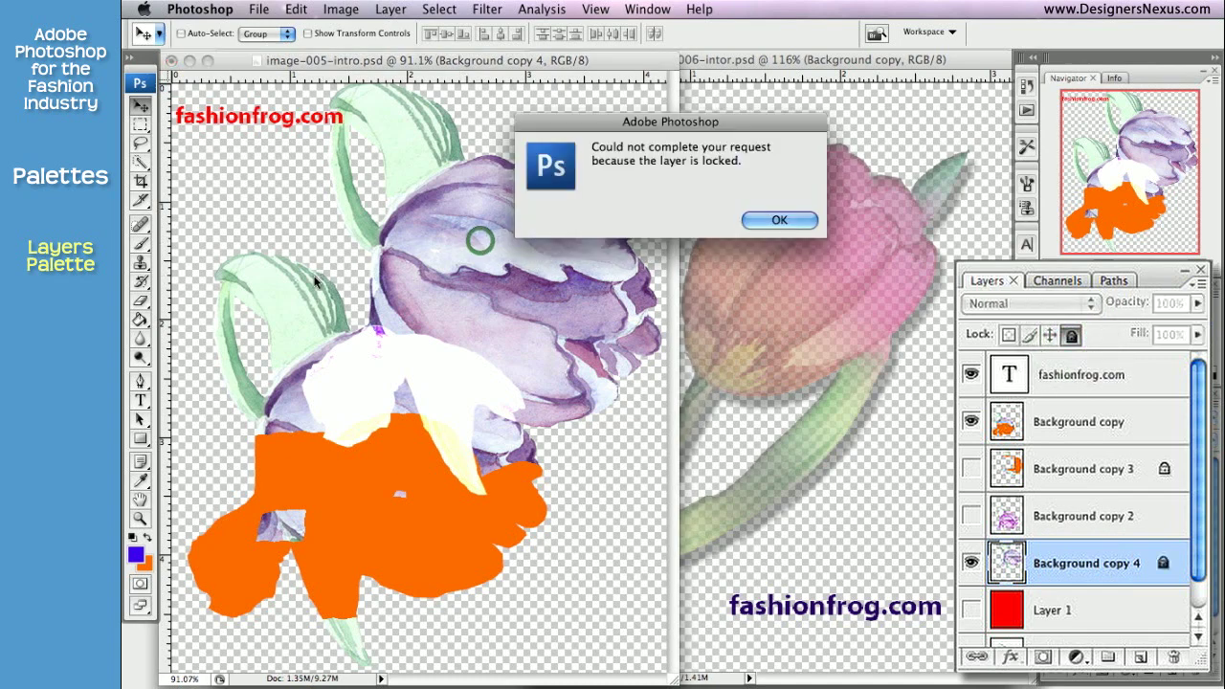
{"action": "left_click", "coordinate": [793, 219]}
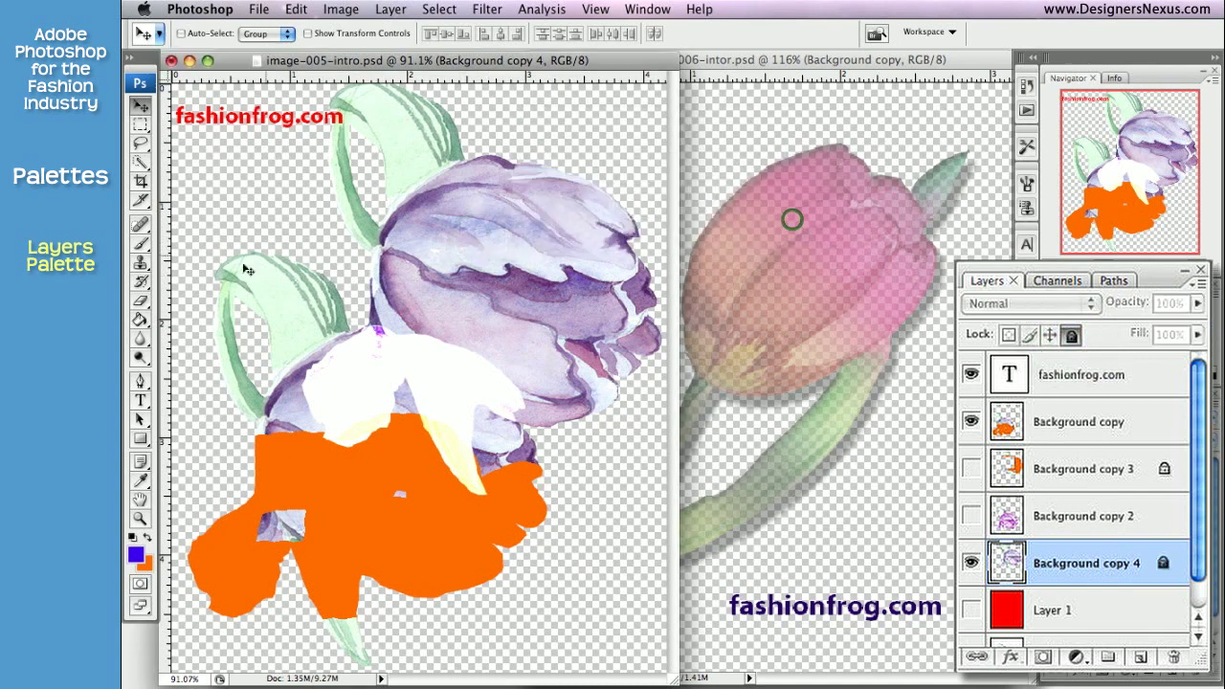
{"action": "left_click", "coordinate": [145, 244]}
{"action": "left_click", "coordinate": [445, 242]}
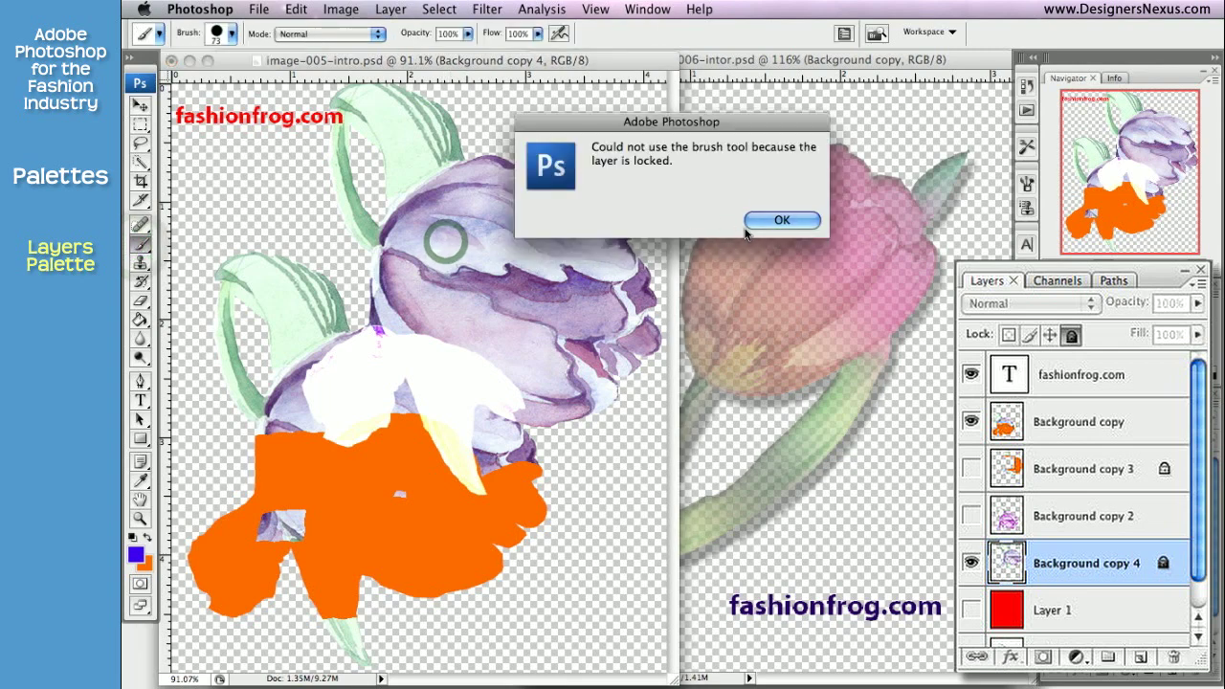
{"action": "left_click", "coordinate": [779, 220]}
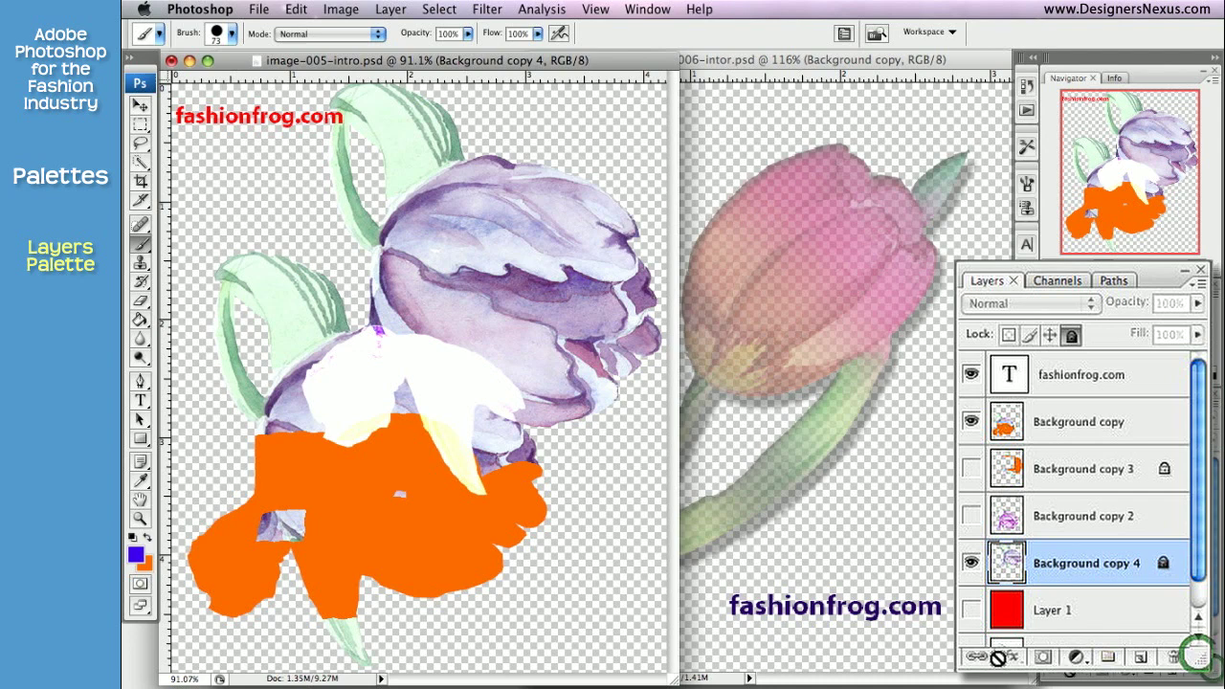
Delete the orange-painted Background copy layer and create a new empty layer above Background copy 3
{"action": "key", "text": "alt+bracketright"}
{"action": "left_click", "coordinate": [1176, 658]}
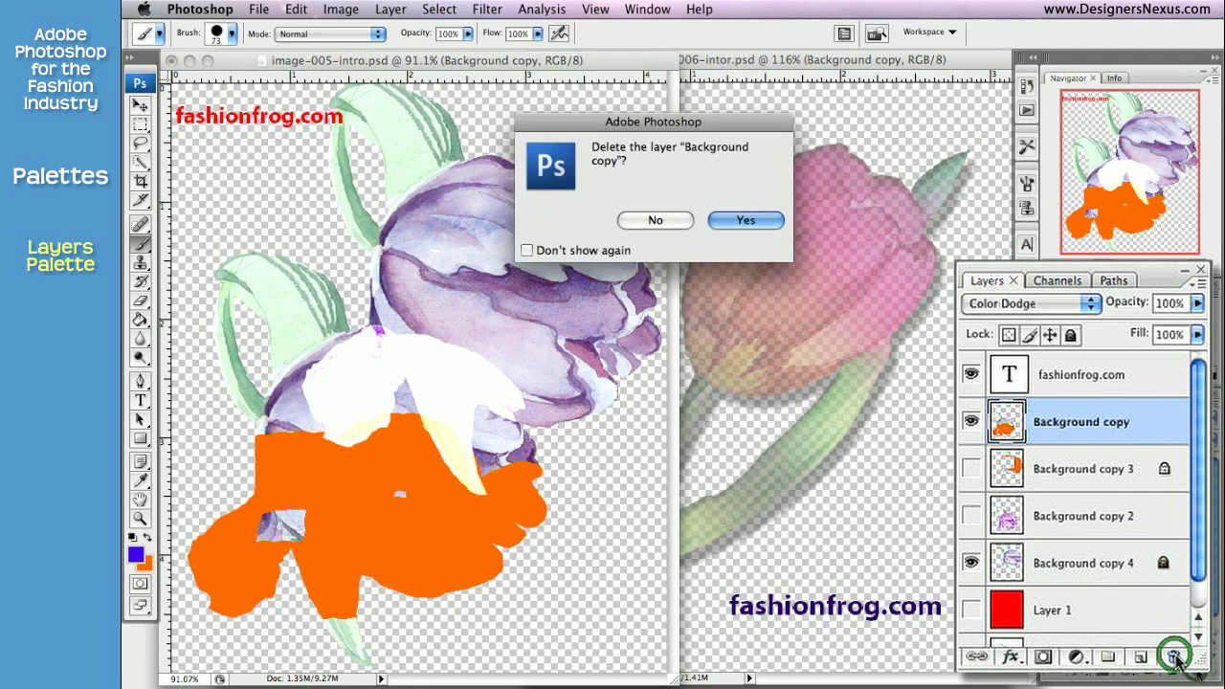
{"action": "left_click", "coordinate": [744, 221]}
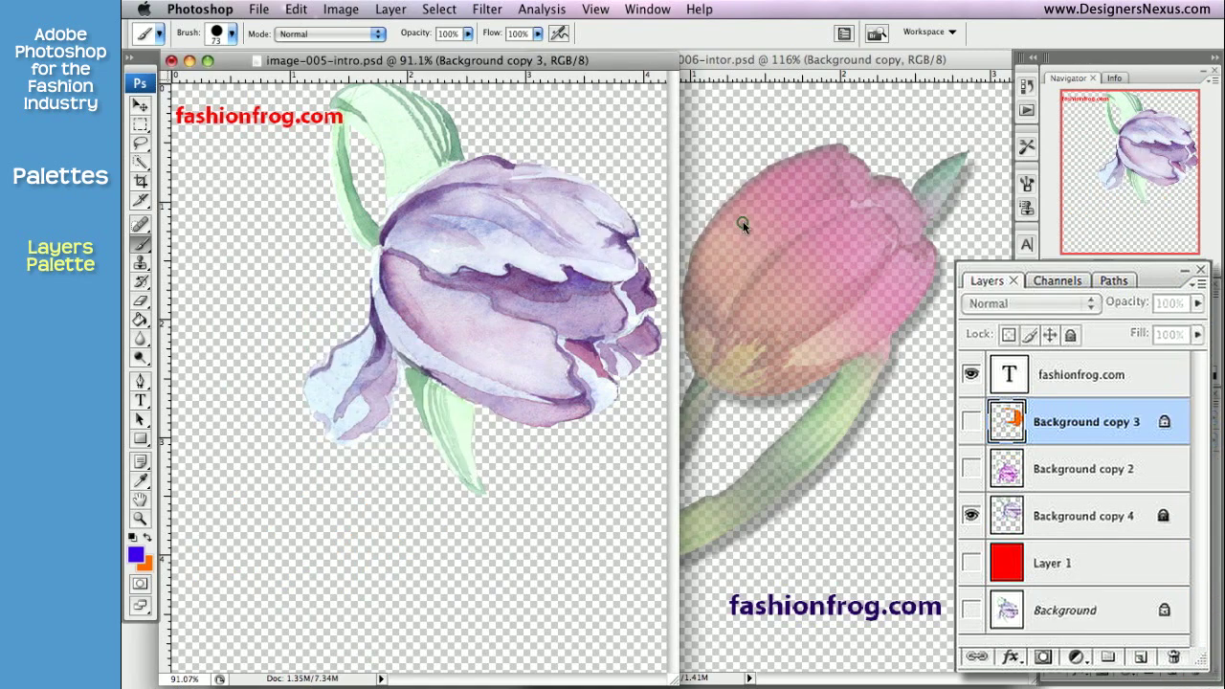
{"action": "left_click", "coordinate": [1139, 658]}
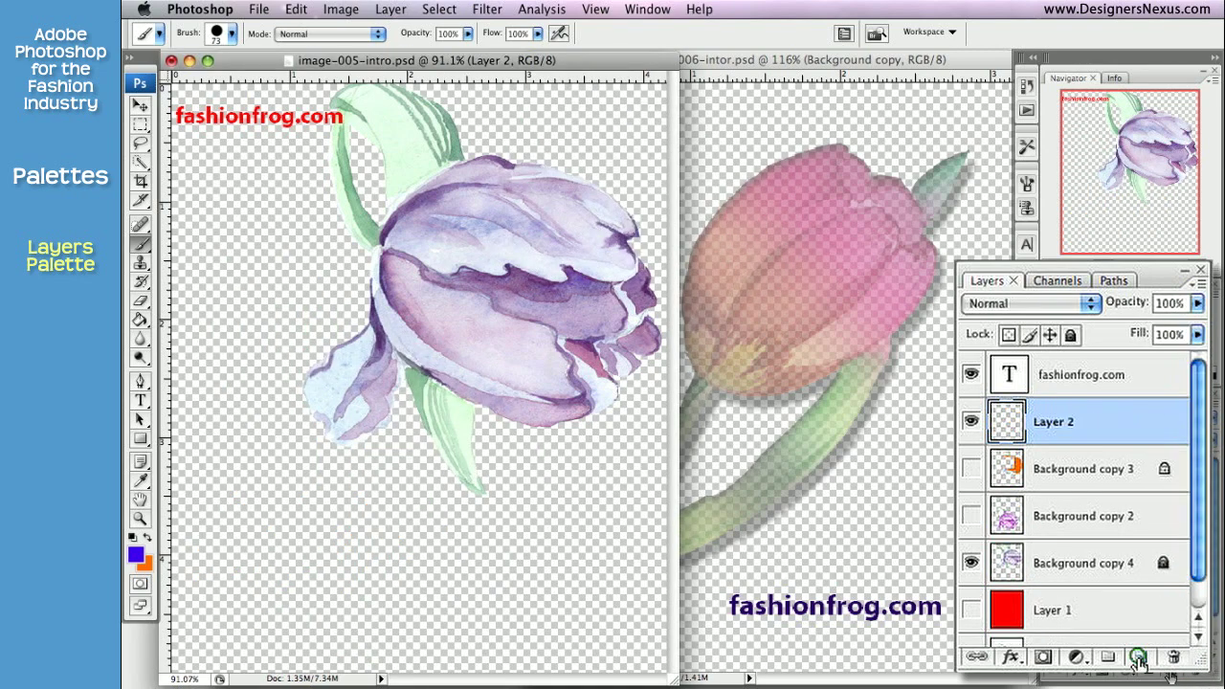
{"action": "left_click", "coordinate": [971, 423]}
Switch to image-006-intor.psd and duplicate its Background copy tulip layer with its effects
{"action": "left_click", "coordinate": [965, 61]}
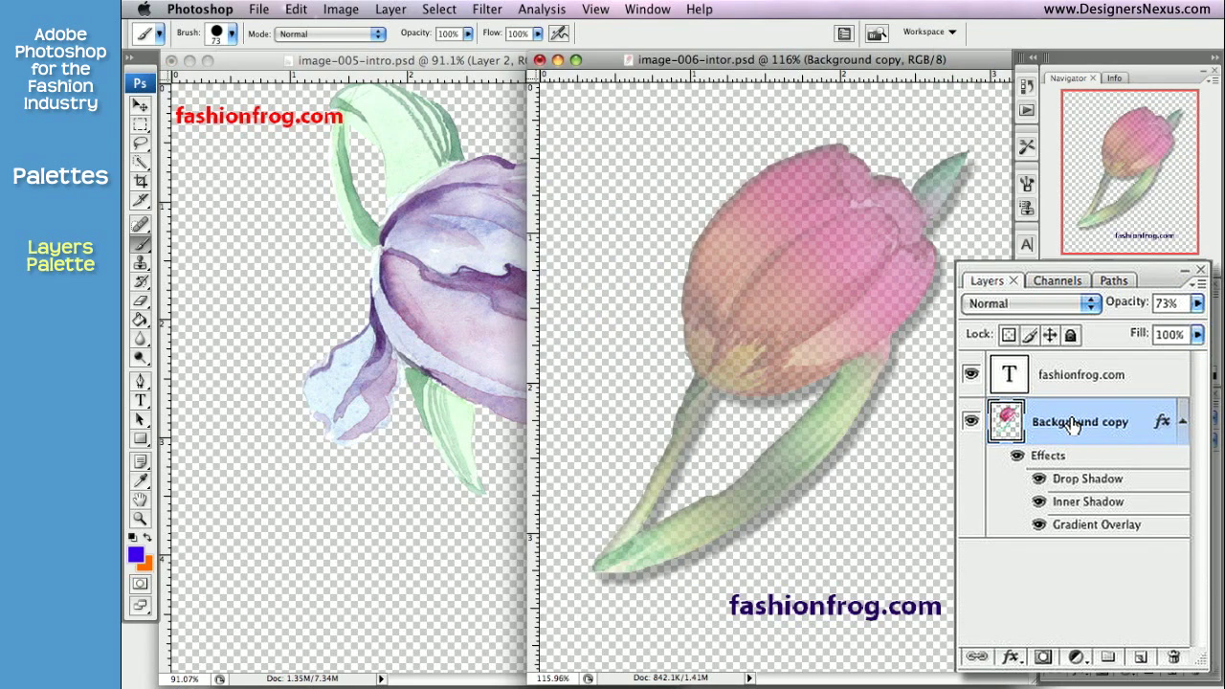
{"action": "left_click_drag", "start_coordinate": [1072, 424], "coordinate": [1143, 661]}
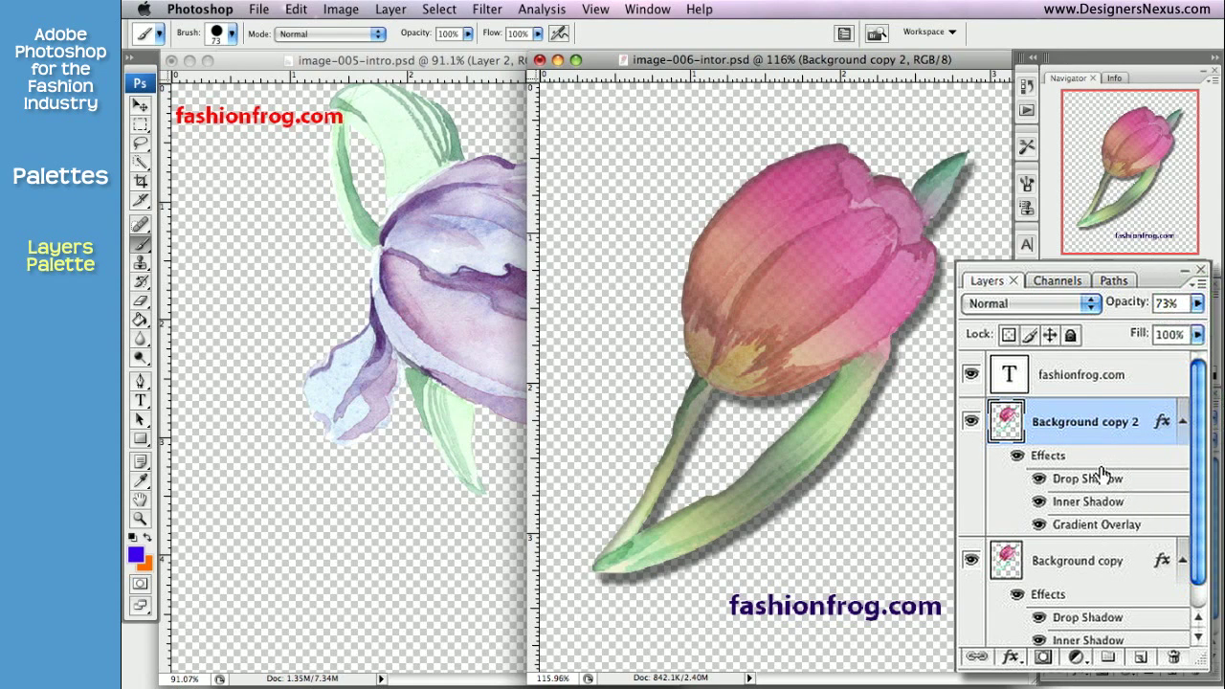
Create a layer group, move Background copy 2 and Background copy into it, and collapse the group
{"action": "left_click", "coordinate": [1111, 657]}
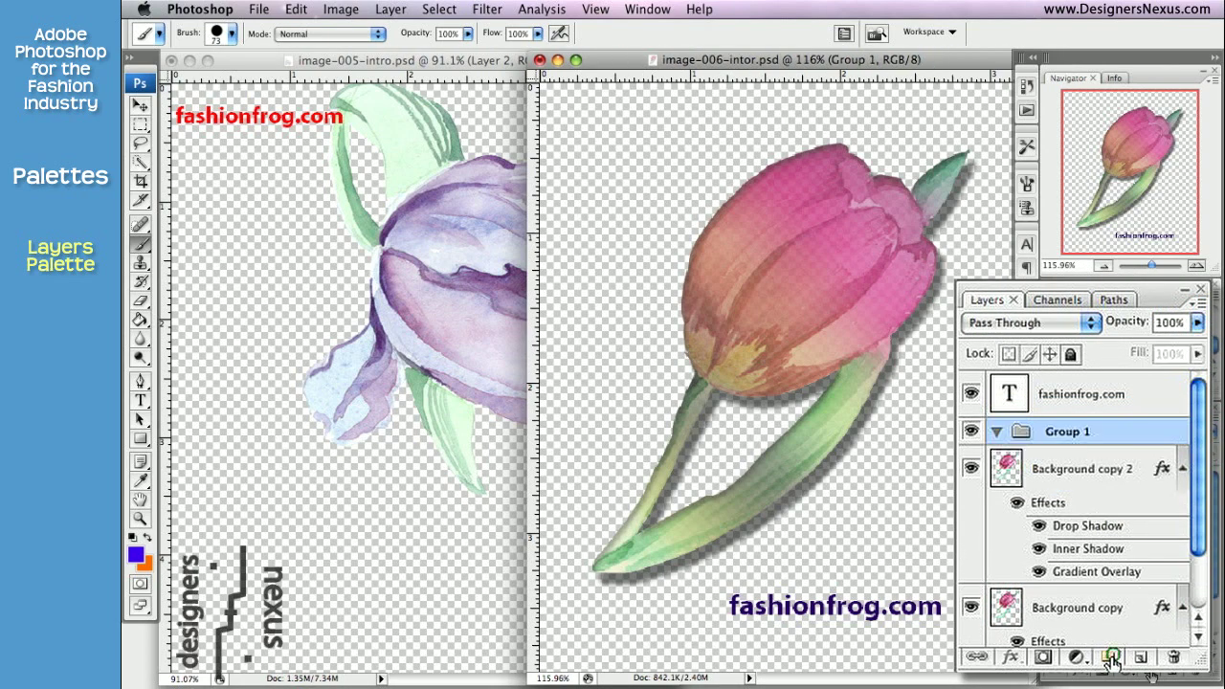
{"action": "left_click_drag", "start_coordinate": [1007, 467], "coordinate": [1012, 438]}
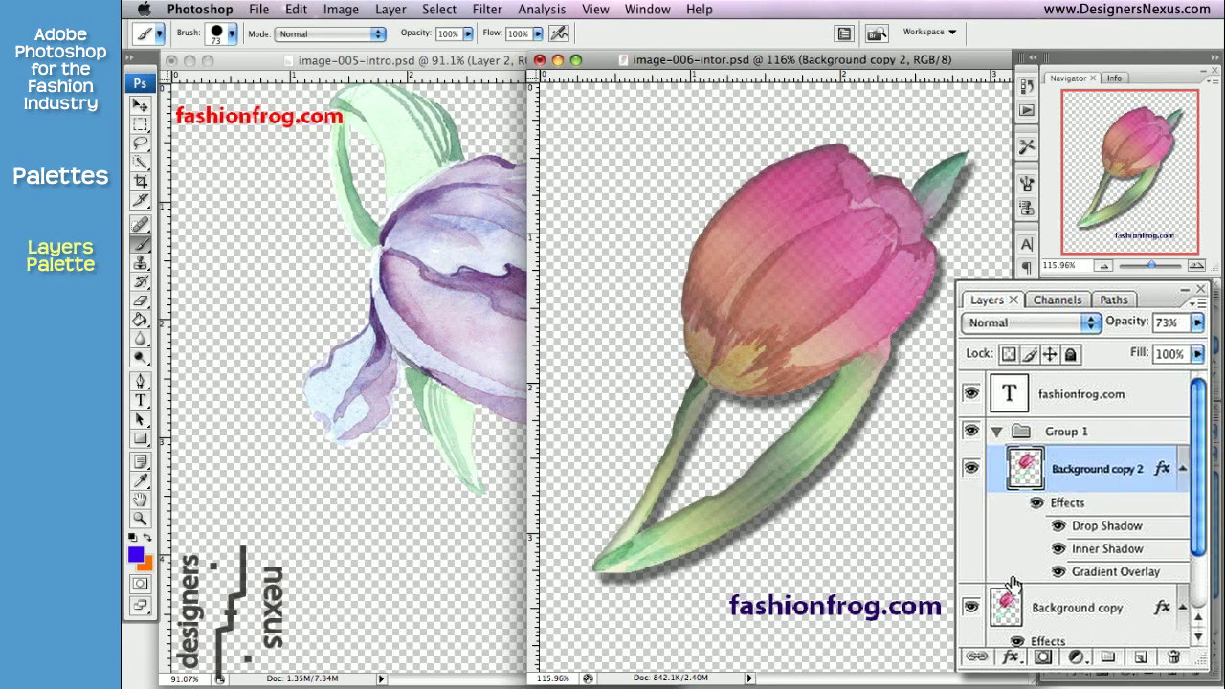
{"action": "left_click", "coordinate": [1007, 607]}
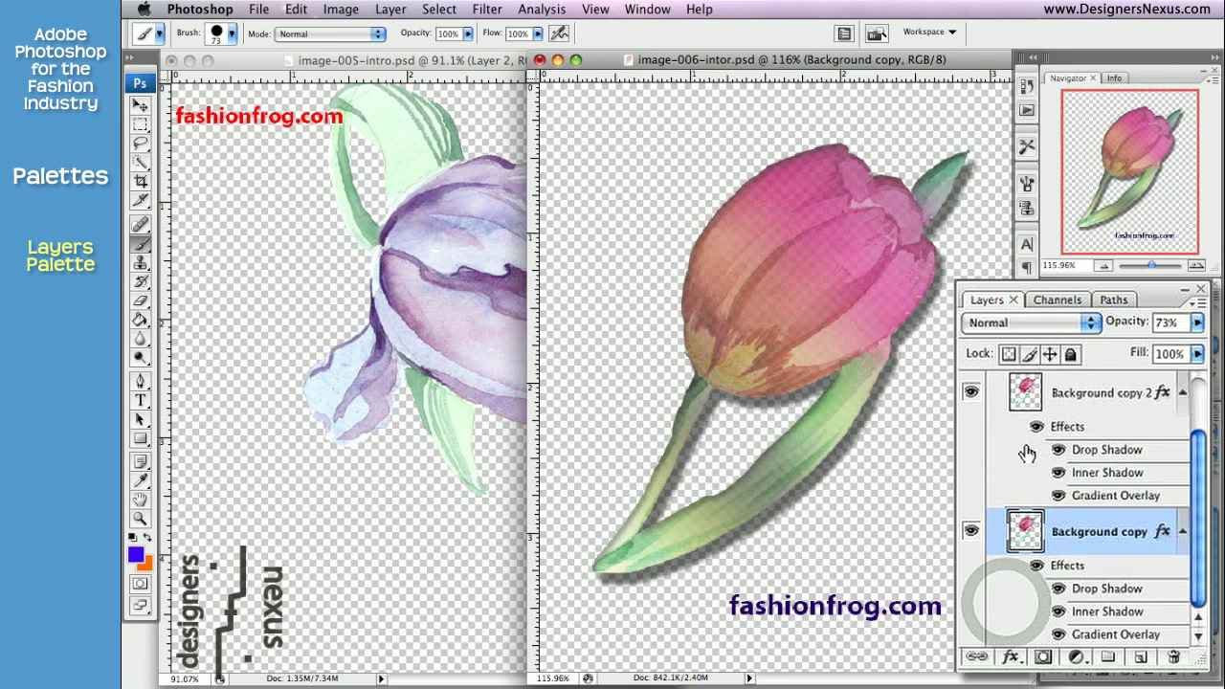
{"action": "left_click_drag", "start_coordinate": [1198, 523], "coordinate": [1195, 463]}
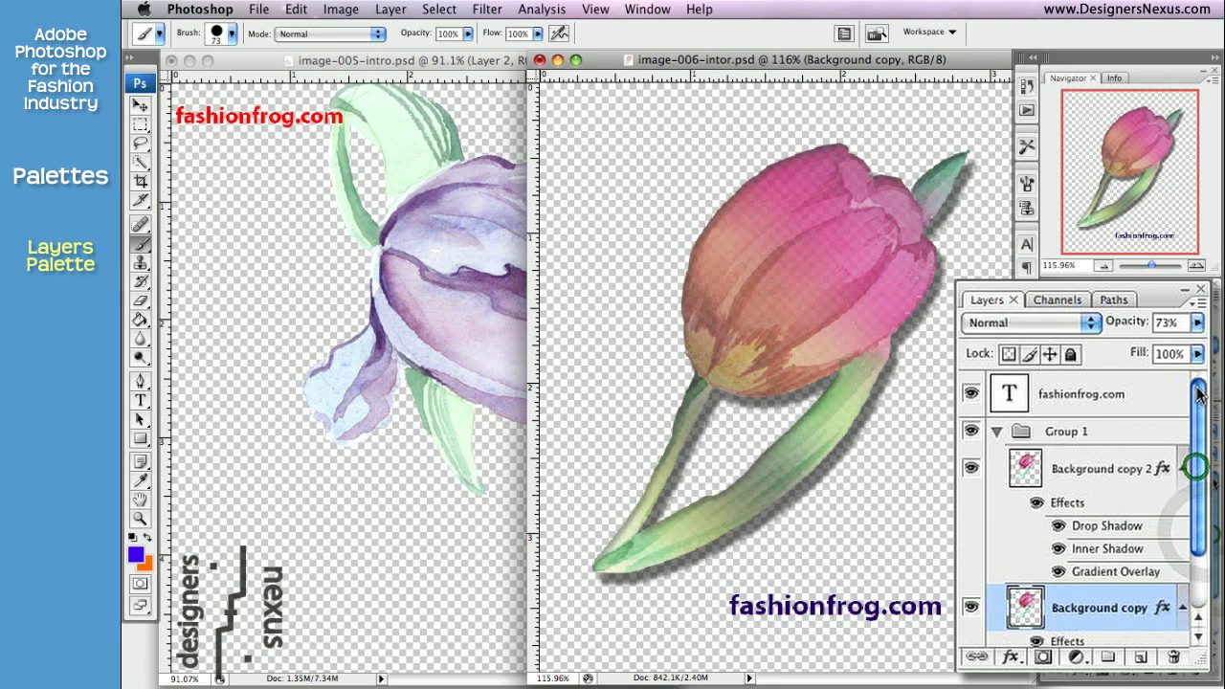
{"action": "left_click", "coordinate": [997, 432]}
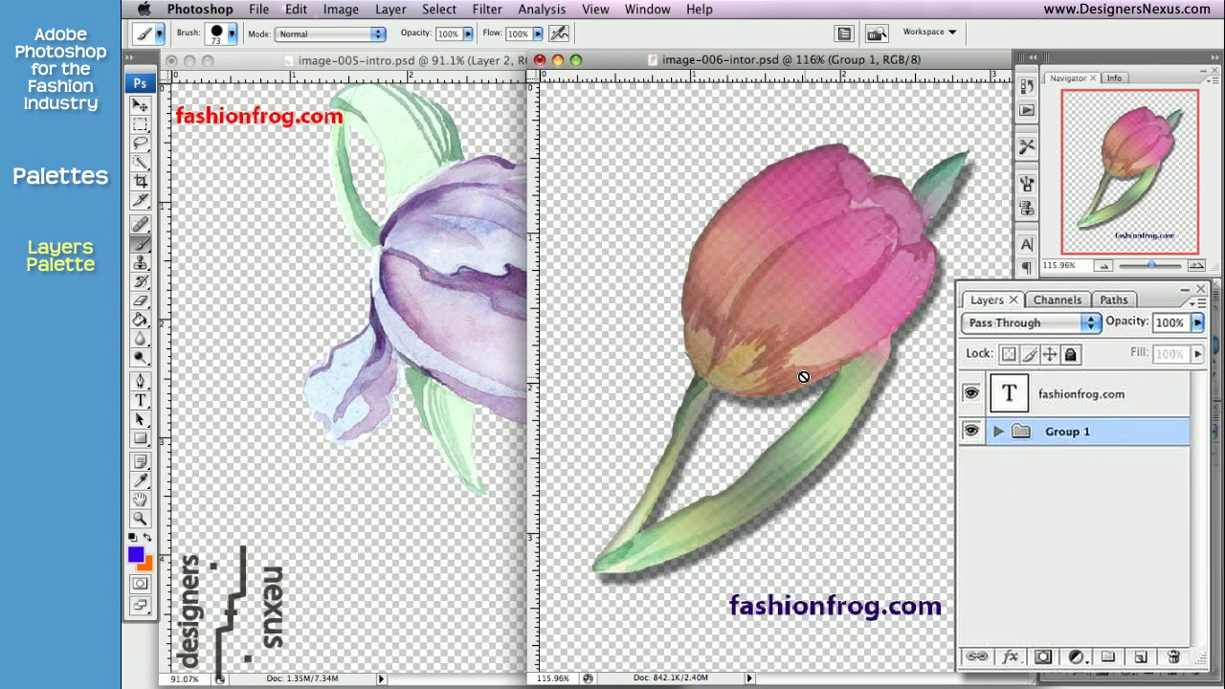
Switch to presentation-final.psd and set its Background layer's hue to -153 with Hue/Saturation
{"action": "left_click", "coordinate": [630, 10]}
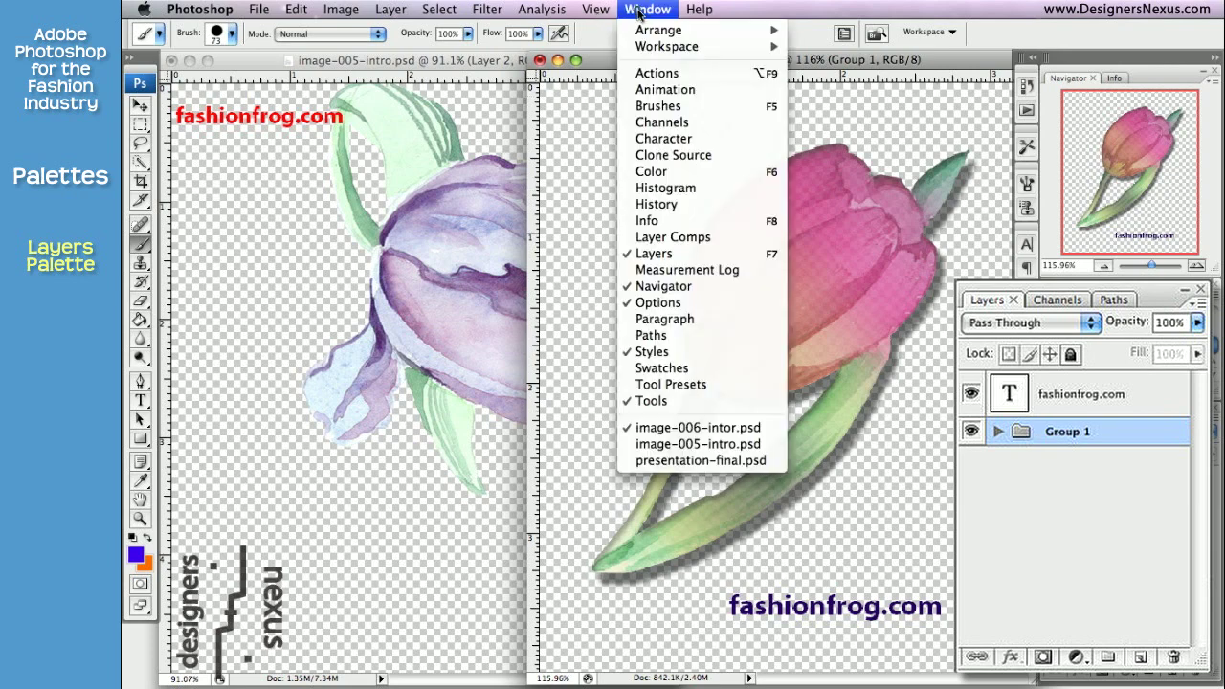
{"action": "left_click", "coordinate": [670, 461]}
{"action": "left_click_drag", "start_coordinate": [1201, 414], "coordinate": [1207, 591]}
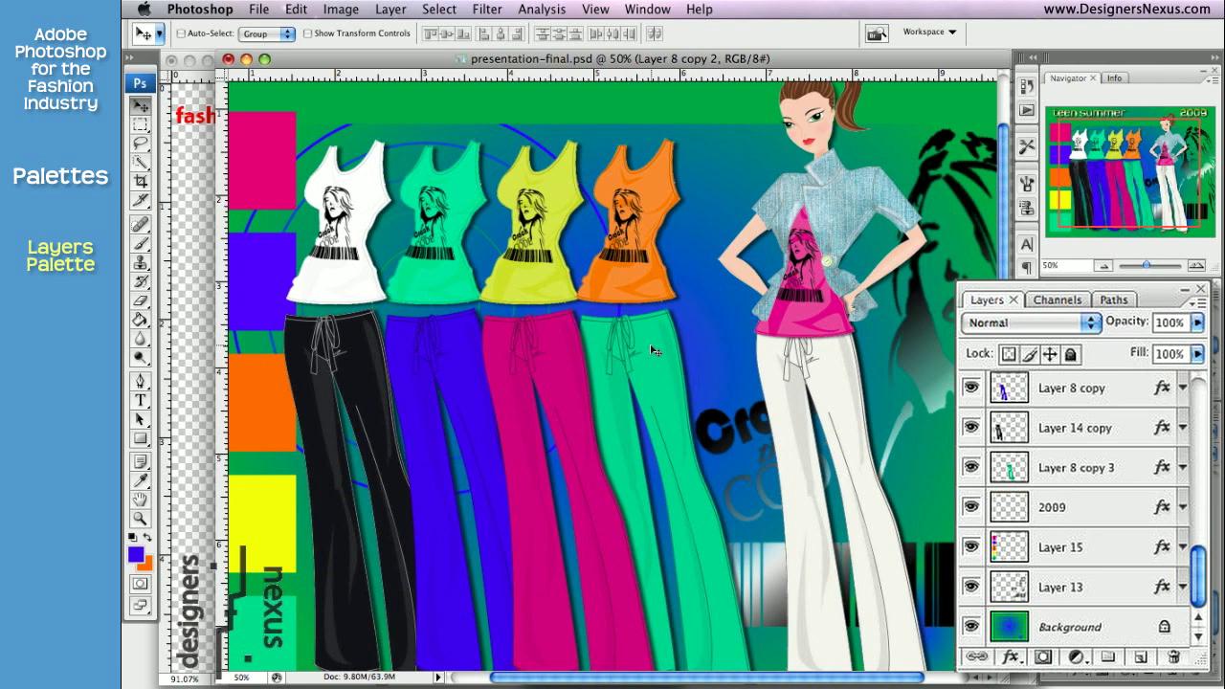
{"action": "left_click", "coordinate": [1048, 629]}
{"action": "left_click", "coordinate": [341, 9]}
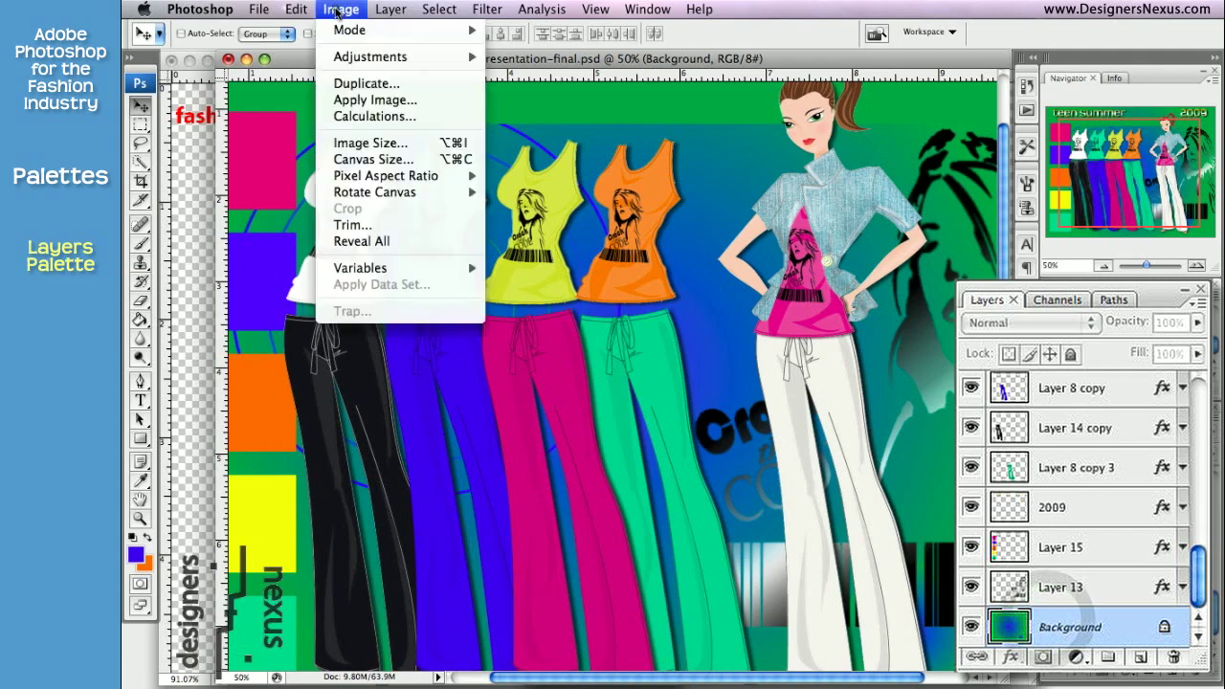
{"action": "mouse_move", "coordinate": [414, 61]}
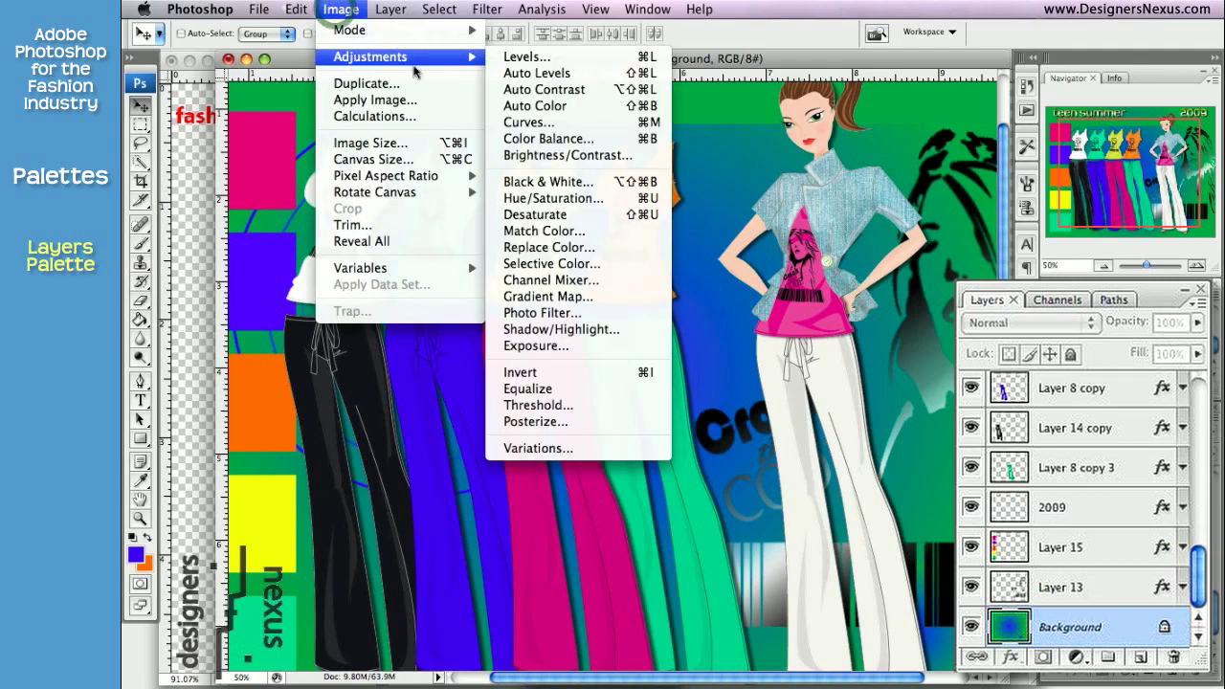
{"action": "left_click", "coordinate": [517, 198]}
{"action": "left_click_drag", "start_coordinate": [350, 326], "coordinate": [274, 324]}
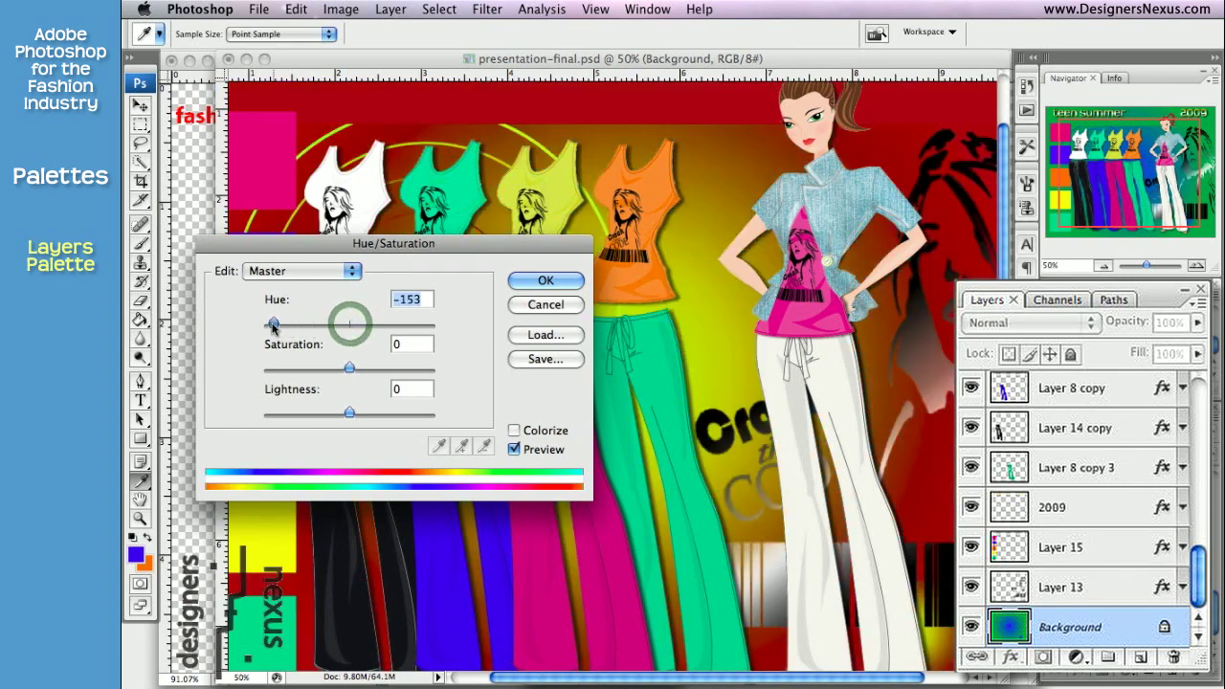
{"action": "left_click", "coordinate": [545, 281]}
Reorder the trouser layers so that Layer 8 copy and Layer 8 copy 2 lie directly below Layer 14 copy
{"action": "scroll", "coordinate": [1110, 402], "scroll_direction": "up", "scroll_amount": 1}
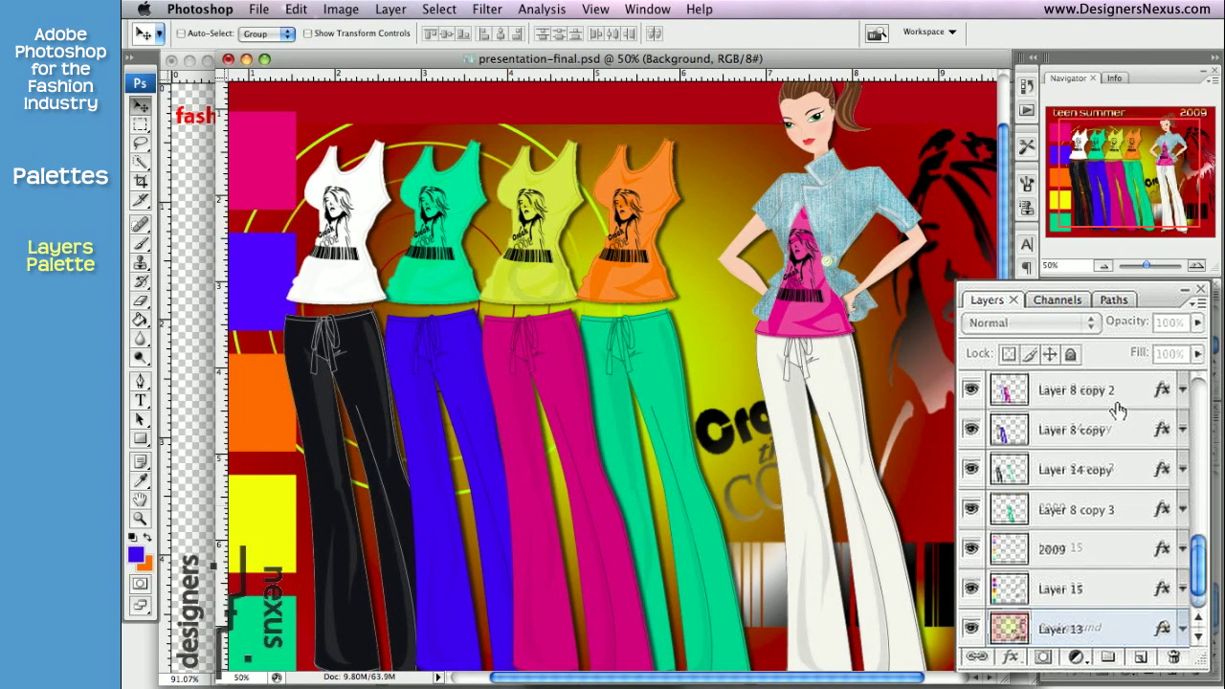
{"action": "left_click_drag", "start_coordinate": [1109, 398], "coordinate": [1107, 502]}
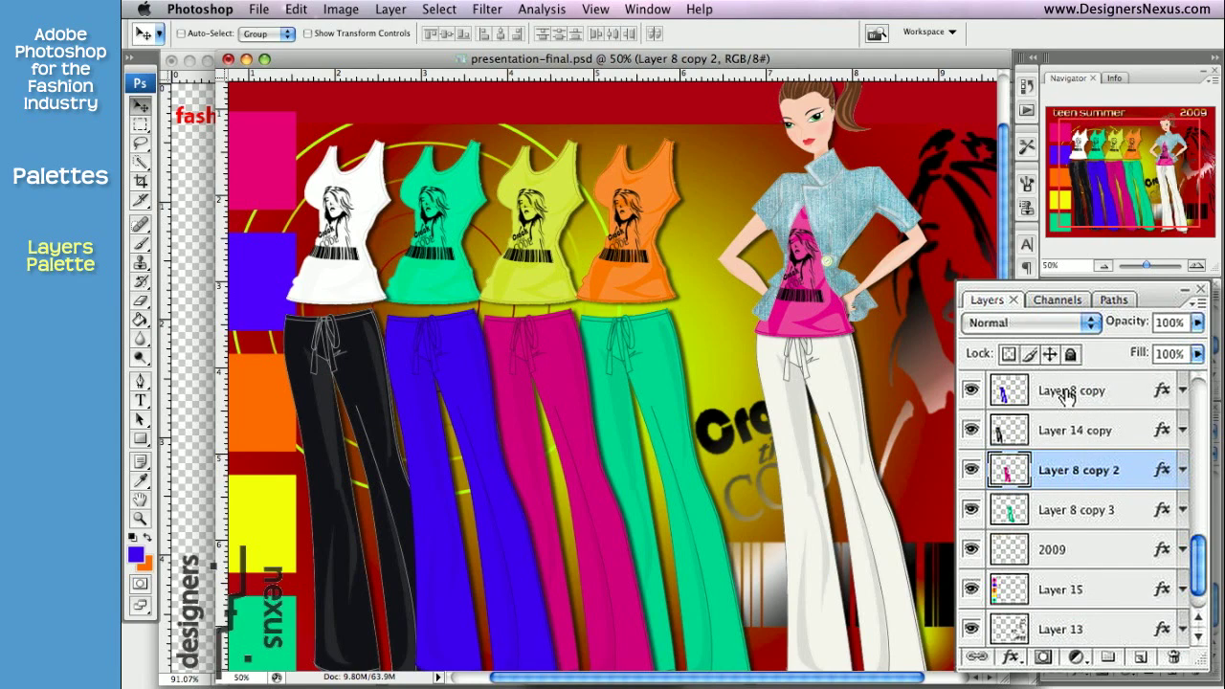
{"action": "left_click_drag", "start_coordinate": [1066, 396], "coordinate": [1067, 459]}
Hide the denim jacket on Layer 15 copy 2 and swap the pink top for the blue one by showing Layer 5 and hiding Layer 5 copy 5
{"action": "scroll", "coordinate": [1139, 421], "scroll_direction": "up", "scroll_amount": 10}
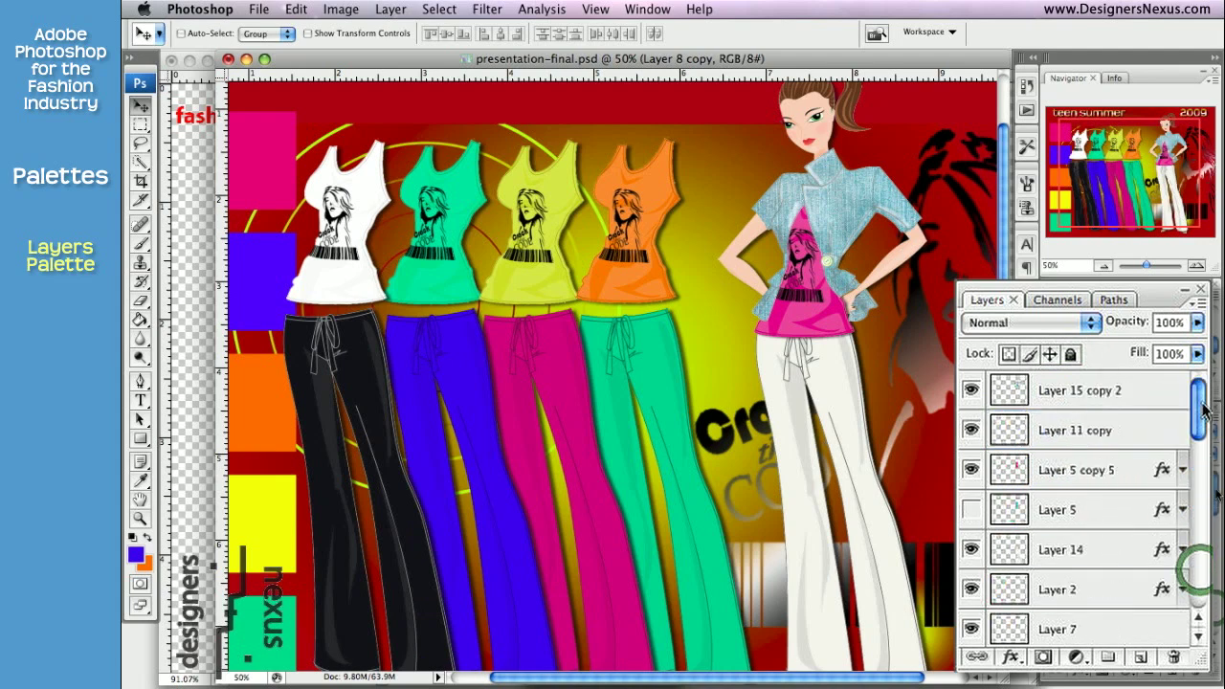
{"action": "left_click", "coordinate": [971, 391]}
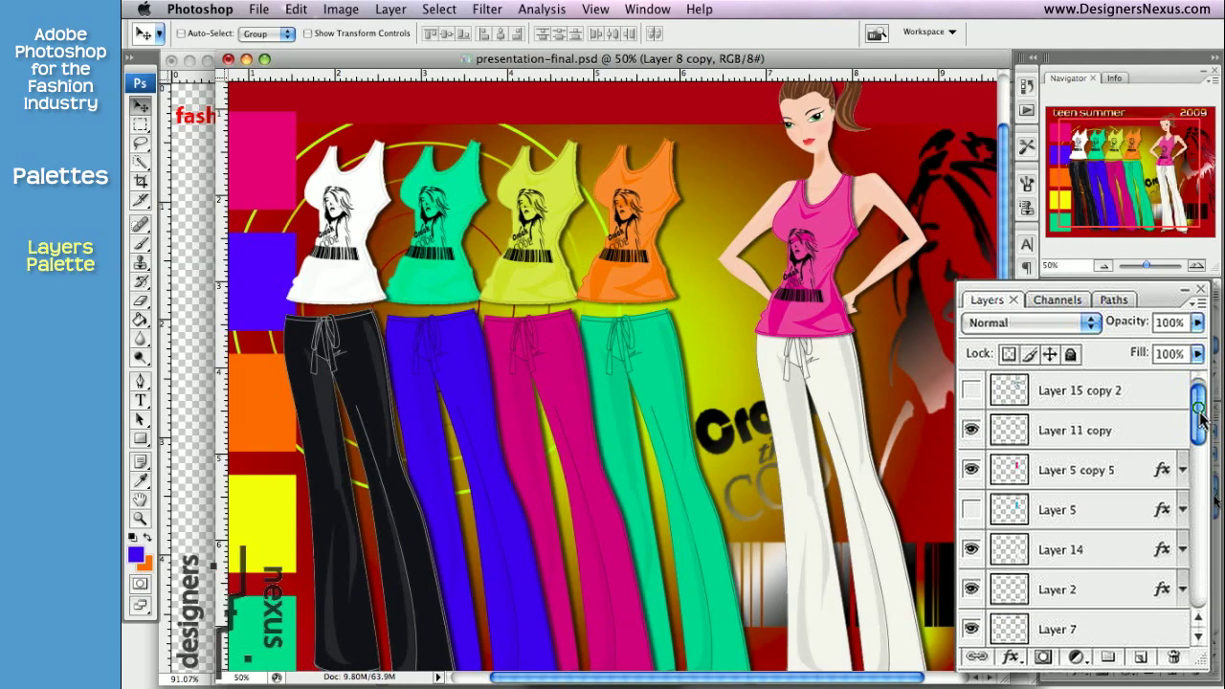
{"action": "left_click_drag", "start_coordinate": [1196, 395], "coordinate": [1196, 405]}
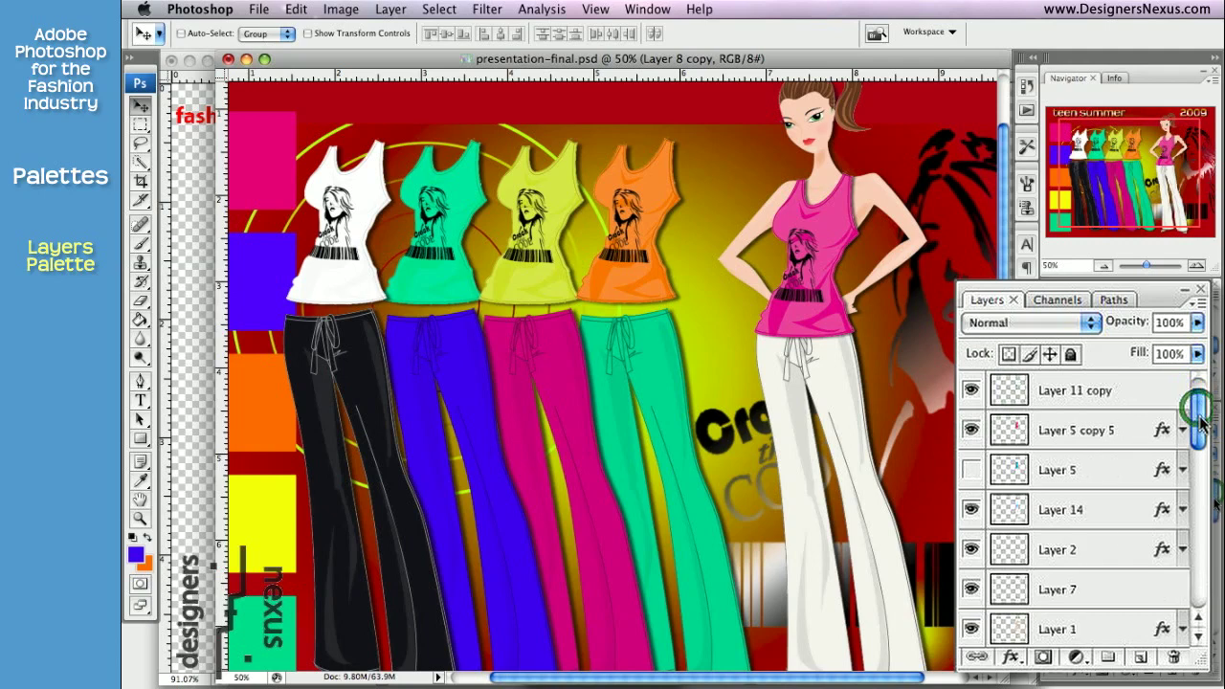
{"action": "left_click", "coordinate": [970, 469]}
{"action": "left_click", "coordinate": [970, 430]}
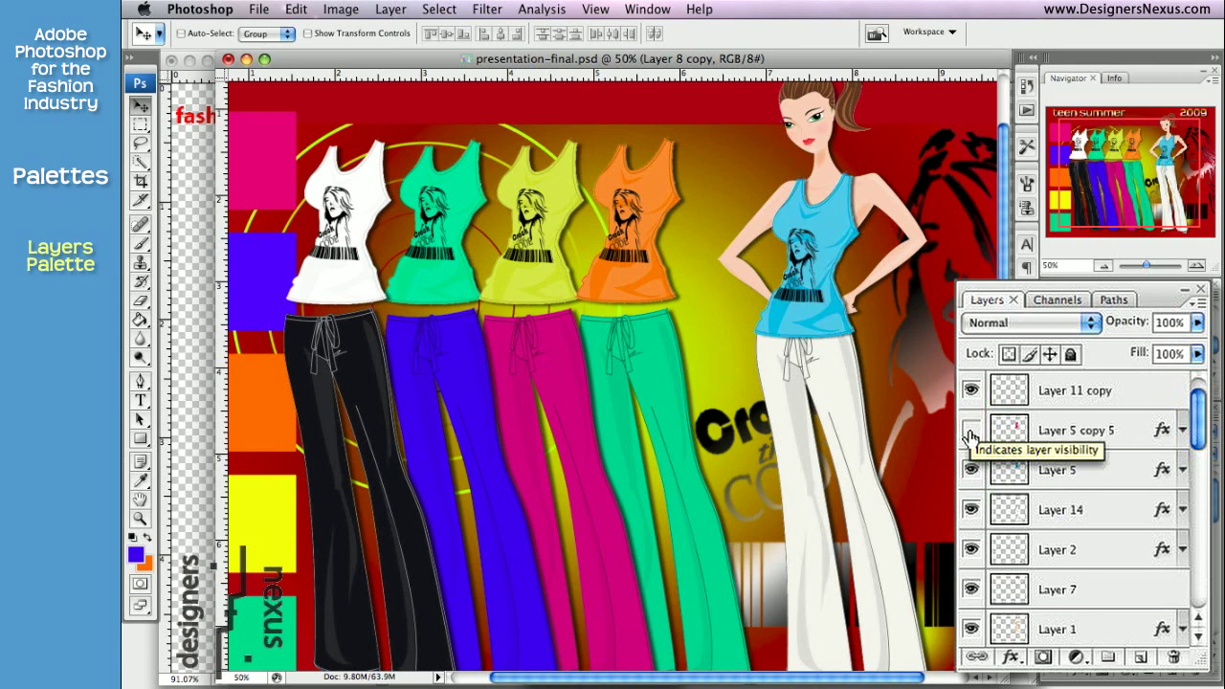
Try moving the blue top on Layer 5 away from the figure, and undo the move
{"action": "left_click_drag", "start_coordinate": [1072, 465], "coordinate": [1010, 450]}
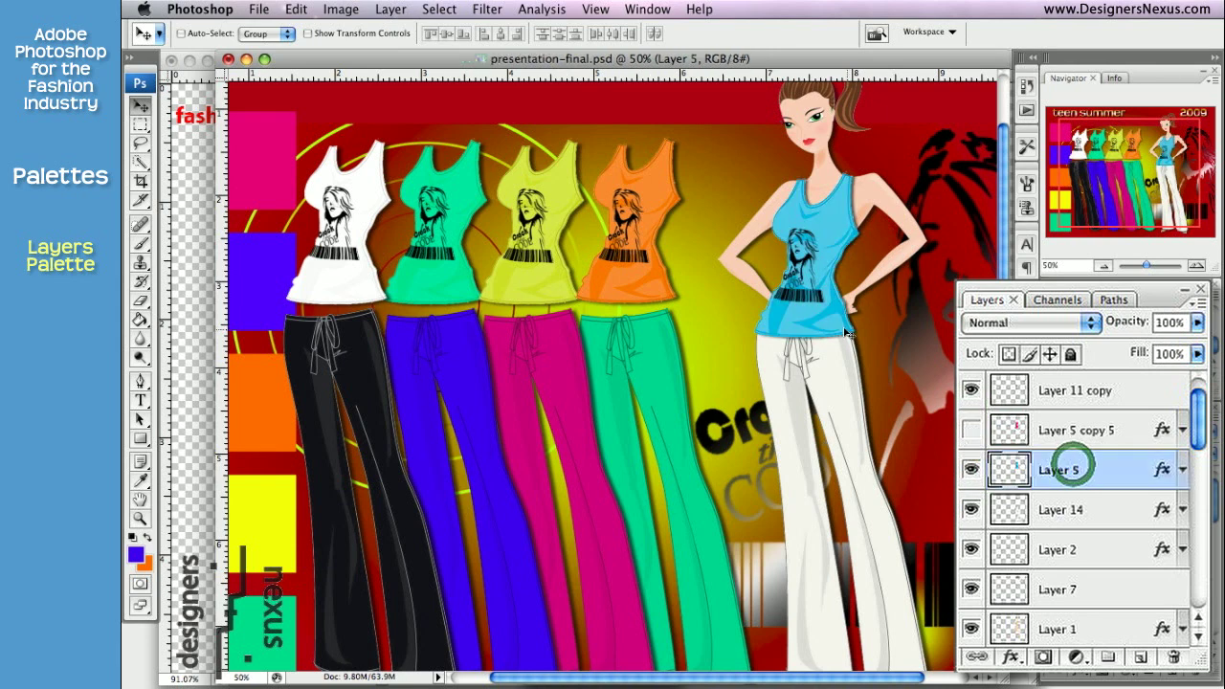
{"action": "left_click_drag", "start_coordinate": [844, 329], "coordinate": [731, 360]}
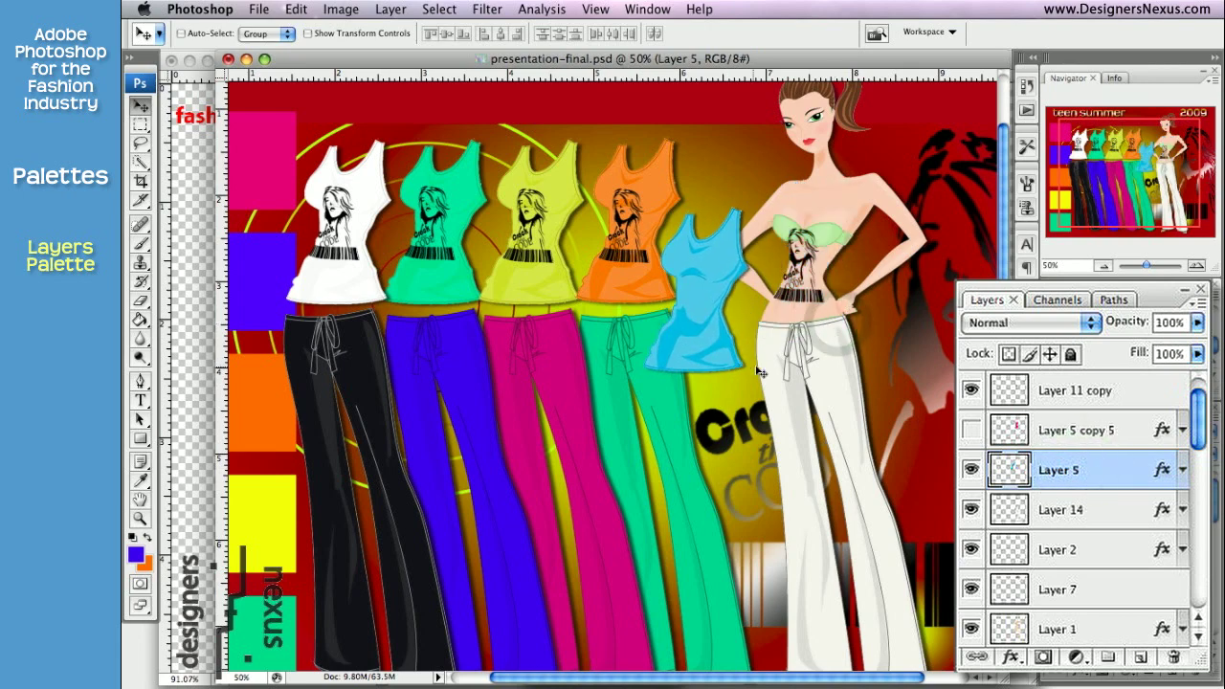
{"action": "key", "text": "super+z"}
Select Layer 1 from the figure on the canvas, try shifting it sideways, and undo the move
{"action": "left_click", "coordinate": [854, 375], "text": "super"}
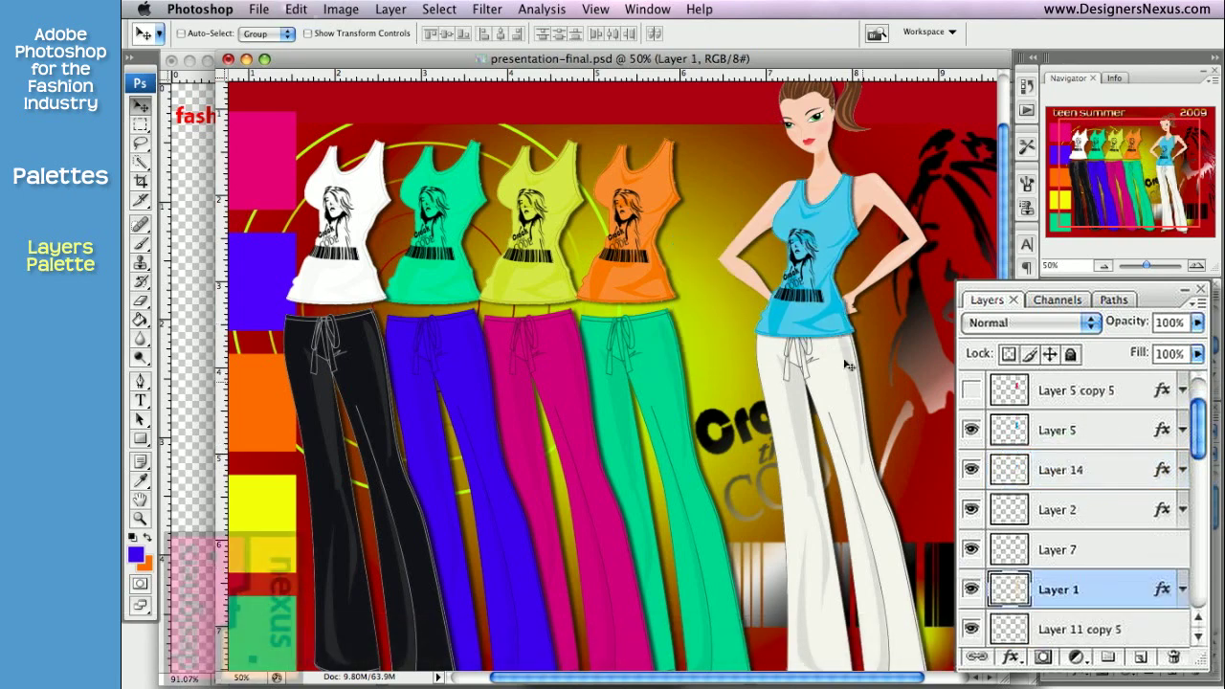
{"action": "left_click_drag", "start_coordinate": [844, 360], "coordinate": [793, 360]}
{"action": "key", "text": "super+z"}
Add Layer 7, Layer 2, Layer 14 and Layer 5 to the selection alongside Layer 1, checking layer contents by toggling visibility
{"action": "left_click", "coordinate": [973, 553], "text": "super"}
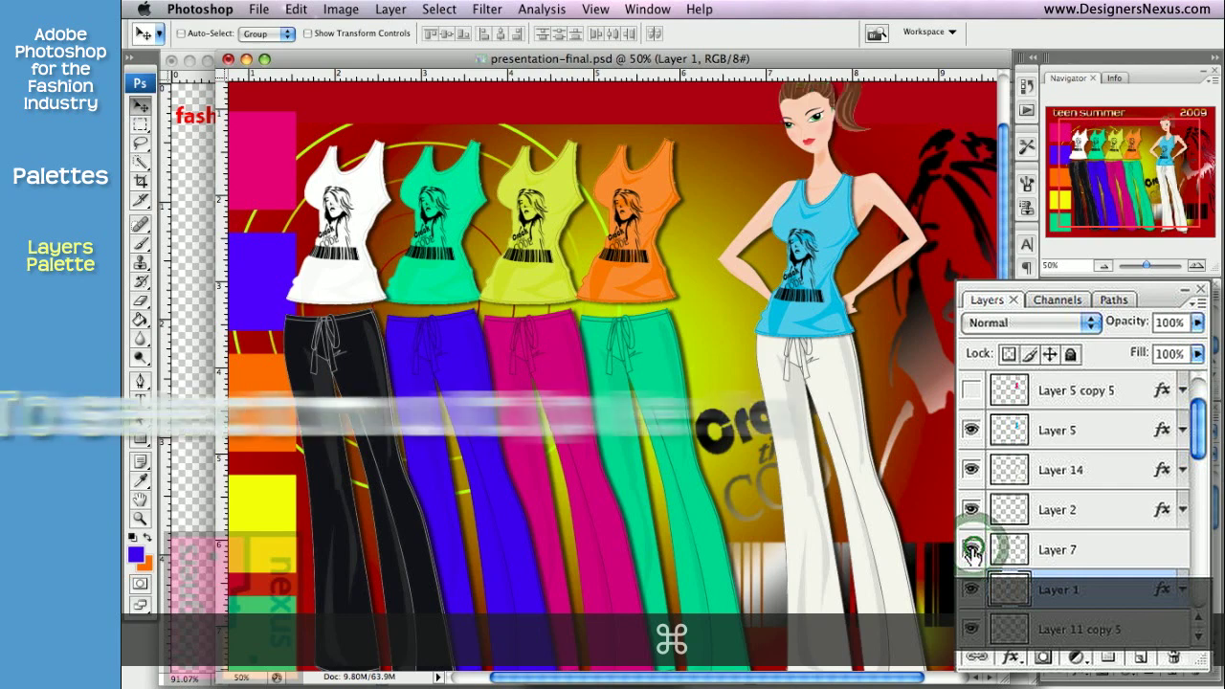
{"action": "left_click", "coordinate": [1120, 550], "text": "super"}
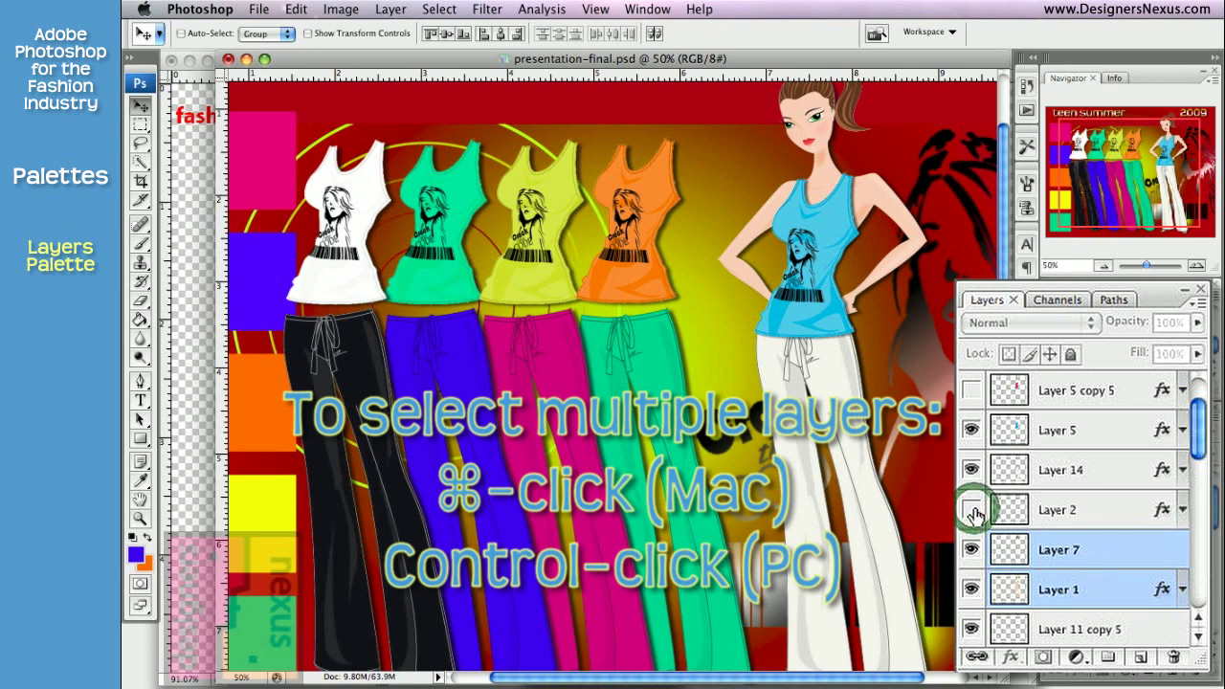
{"action": "left_click", "coordinate": [1083, 510], "text": "super"}
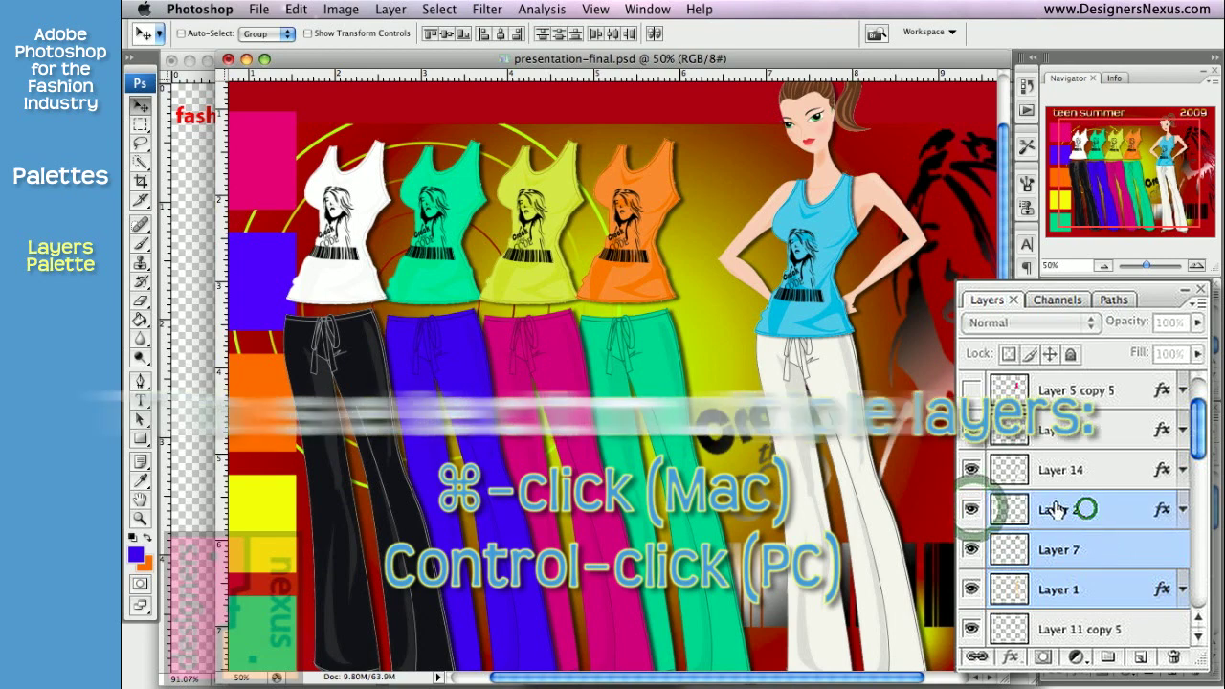
{"action": "left_click", "coordinate": [971, 468]}
{"action": "left_click", "coordinate": [972, 468]}
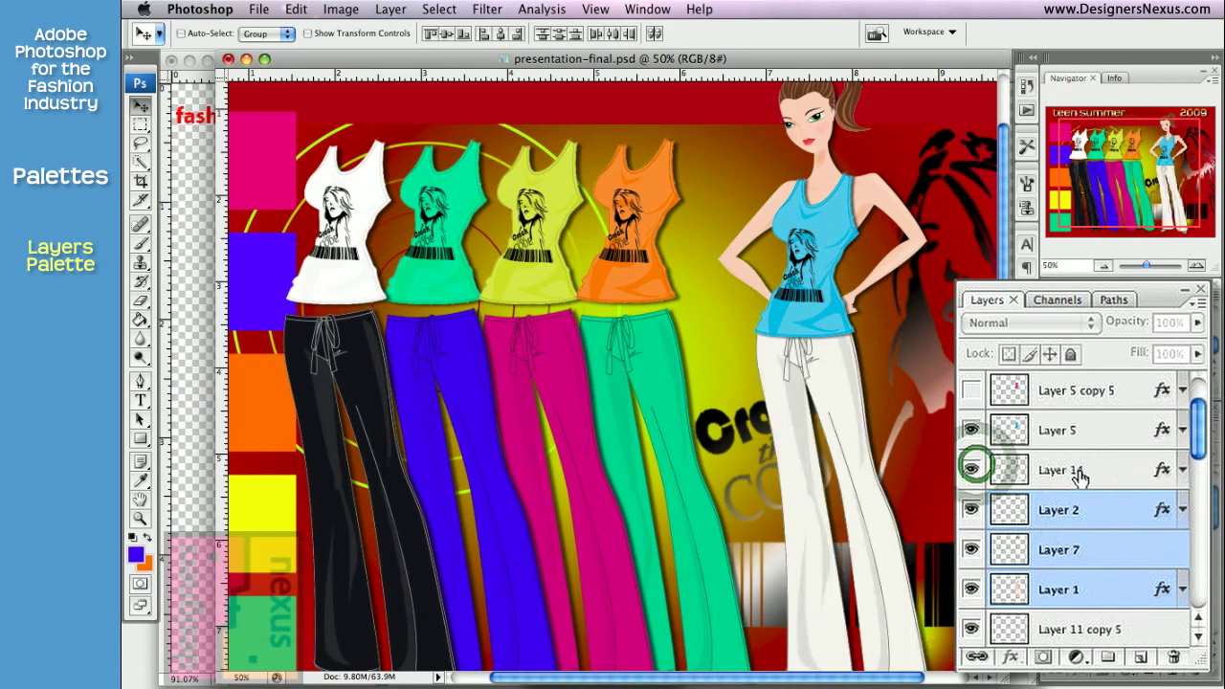
{"action": "left_click", "coordinate": [1081, 471], "text": "super"}
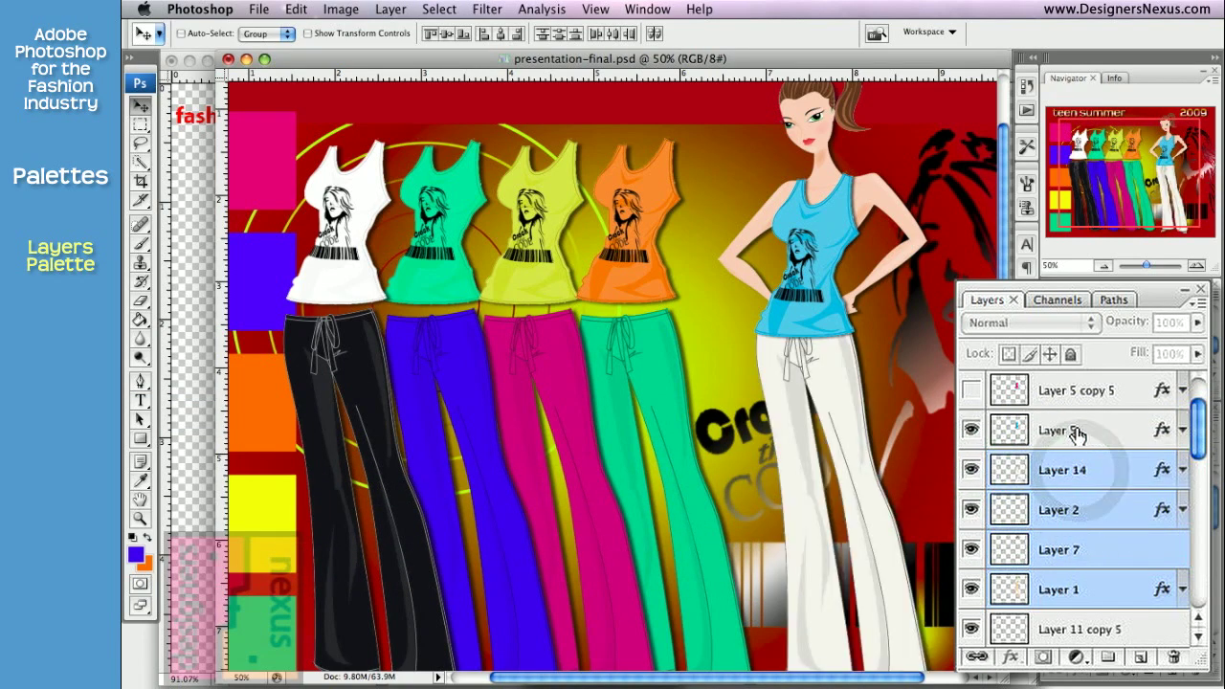
{"action": "left_click", "coordinate": [1078, 432], "text": "super"}
Extend the selection with Layer 5 copy 5 and Layer 11 copy, briefly toggling each layer's visibility to identify it
{"action": "left_click_drag", "start_coordinate": [1197, 421], "coordinate": [1201, 401]}
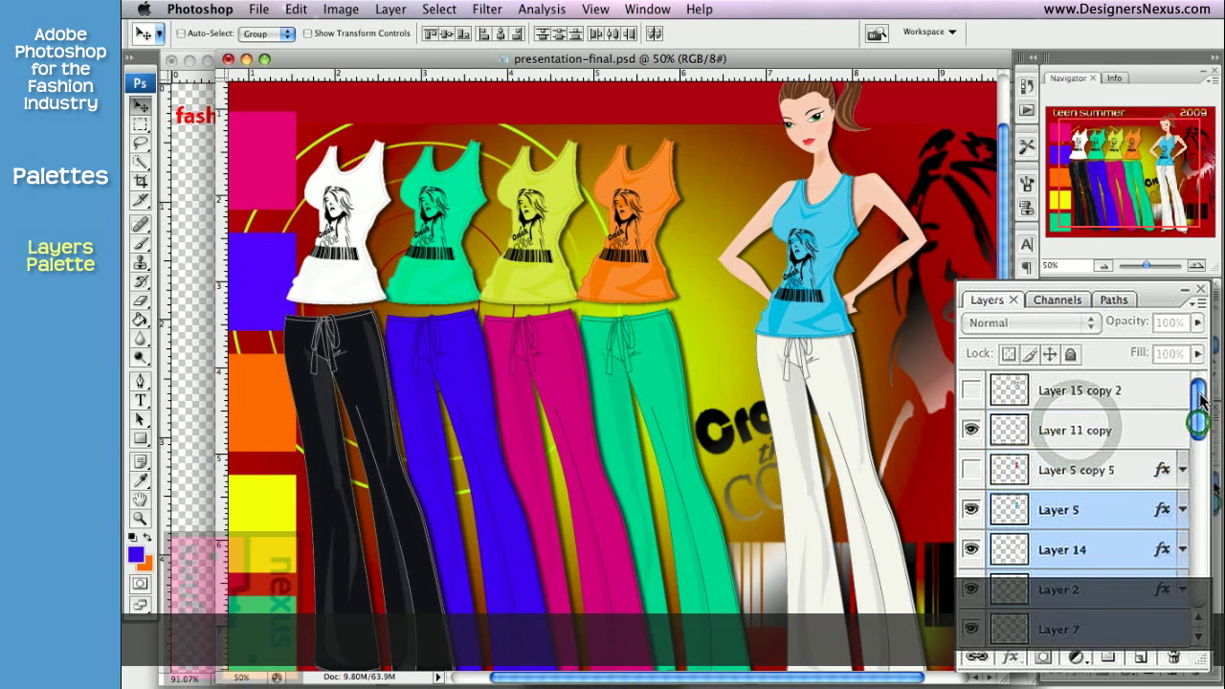
{"action": "left_click", "coordinate": [972, 470], "text": "super"}
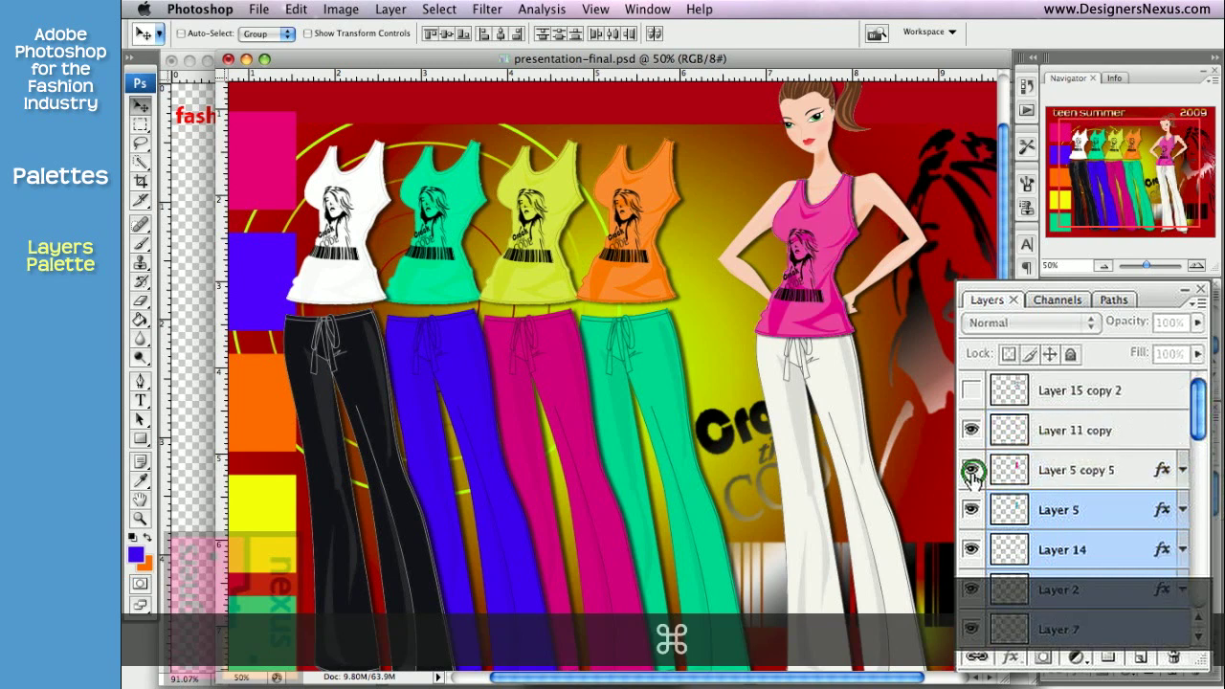
{"action": "left_click", "coordinate": [971, 470], "text": "super"}
{"action": "left_click", "coordinate": [1080, 470], "text": "super"}
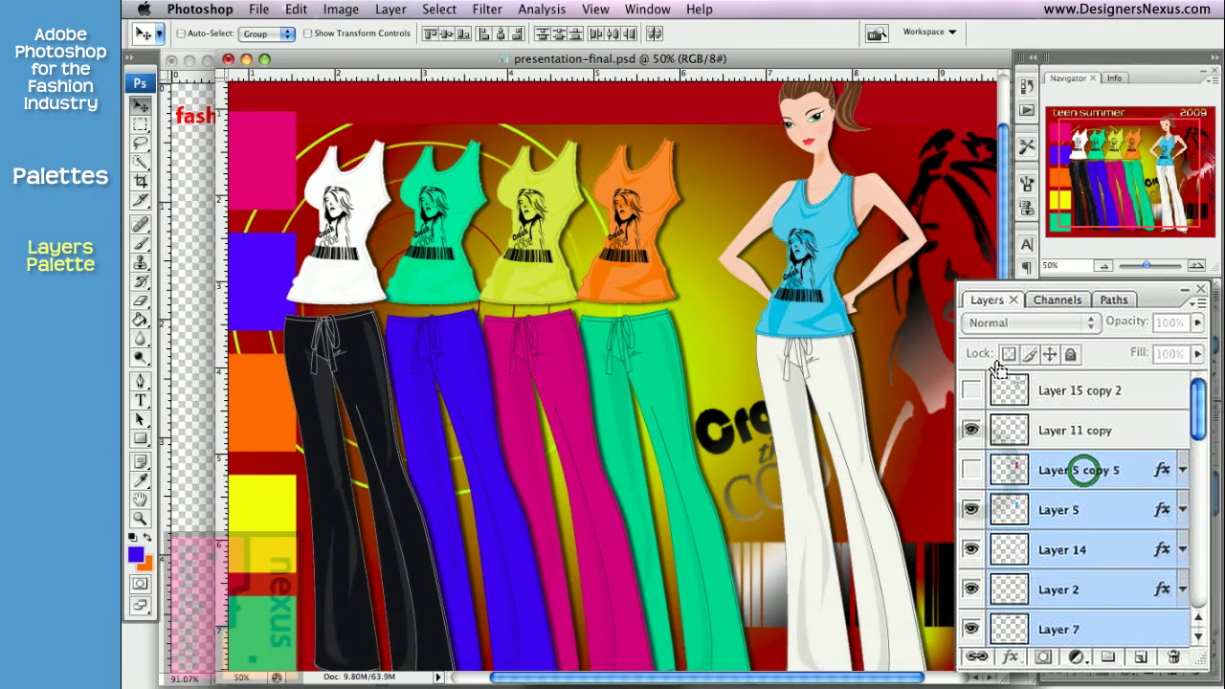
{"action": "left_click", "coordinate": [973, 431]}
{"action": "left_click", "coordinate": [973, 431]}
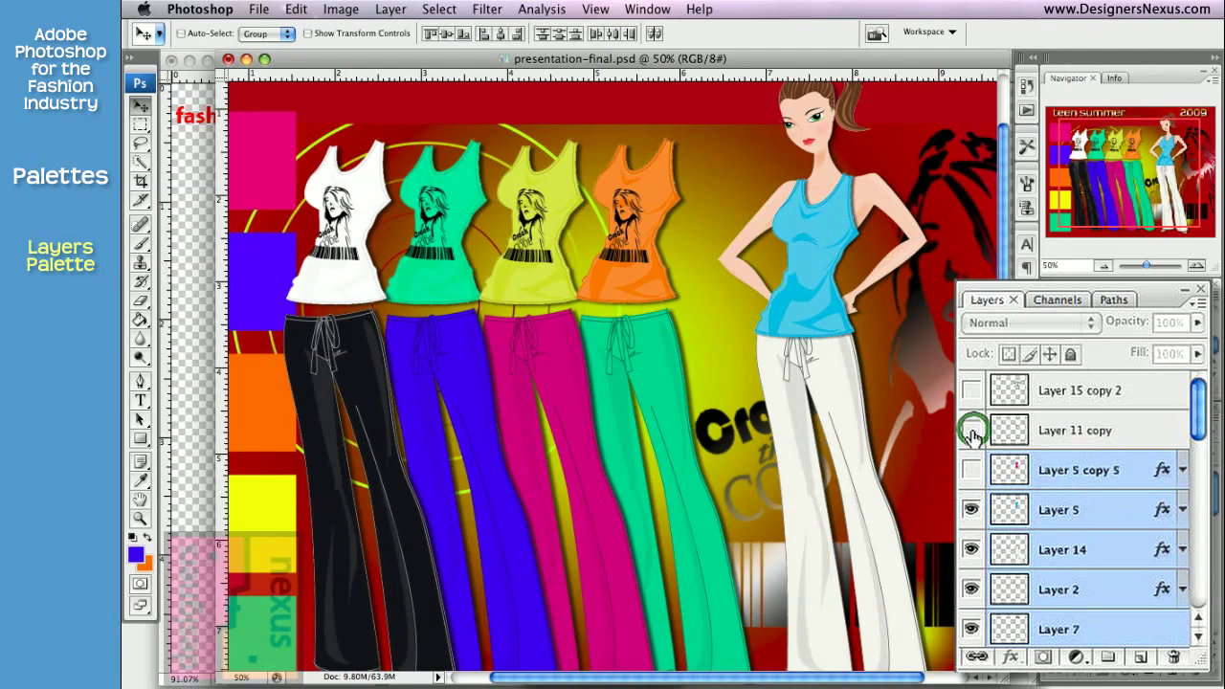
{"action": "left_click", "coordinate": [1070, 433], "text": "super"}
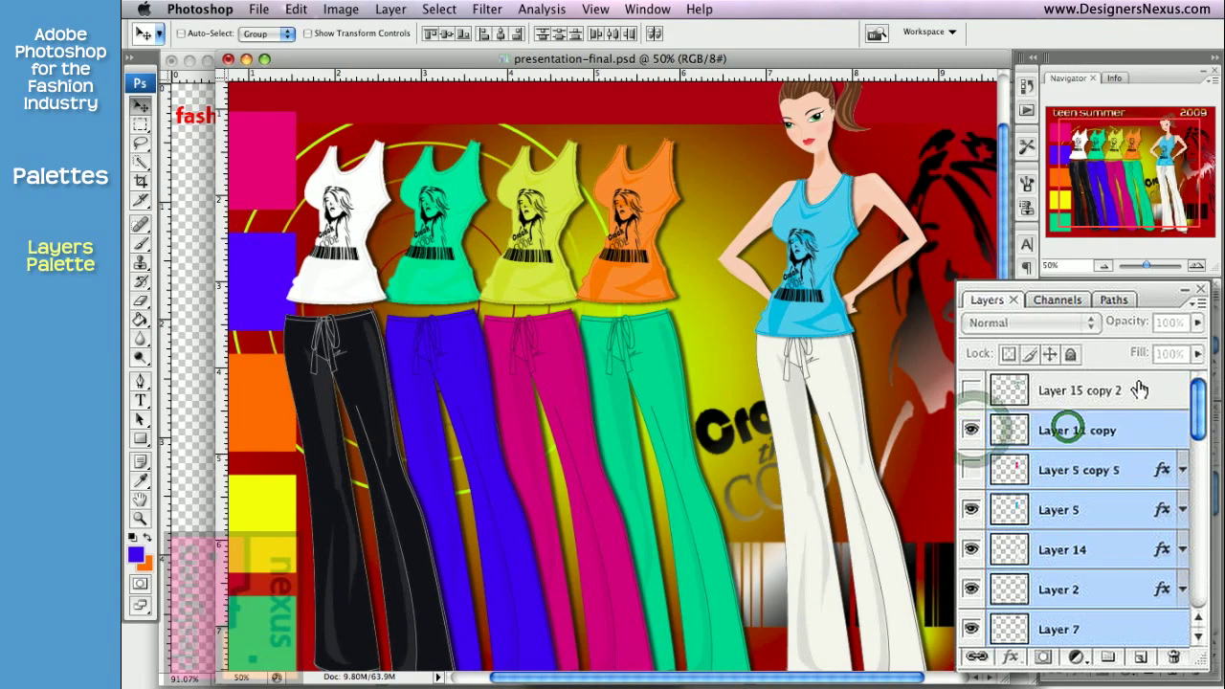
Check and add Layer 15 copy 2 to the selection, and gather all the selected figure layers into a new group
{"action": "left_click", "coordinate": [972, 392]}
{"action": "left_click", "coordinate": [972, 392]}
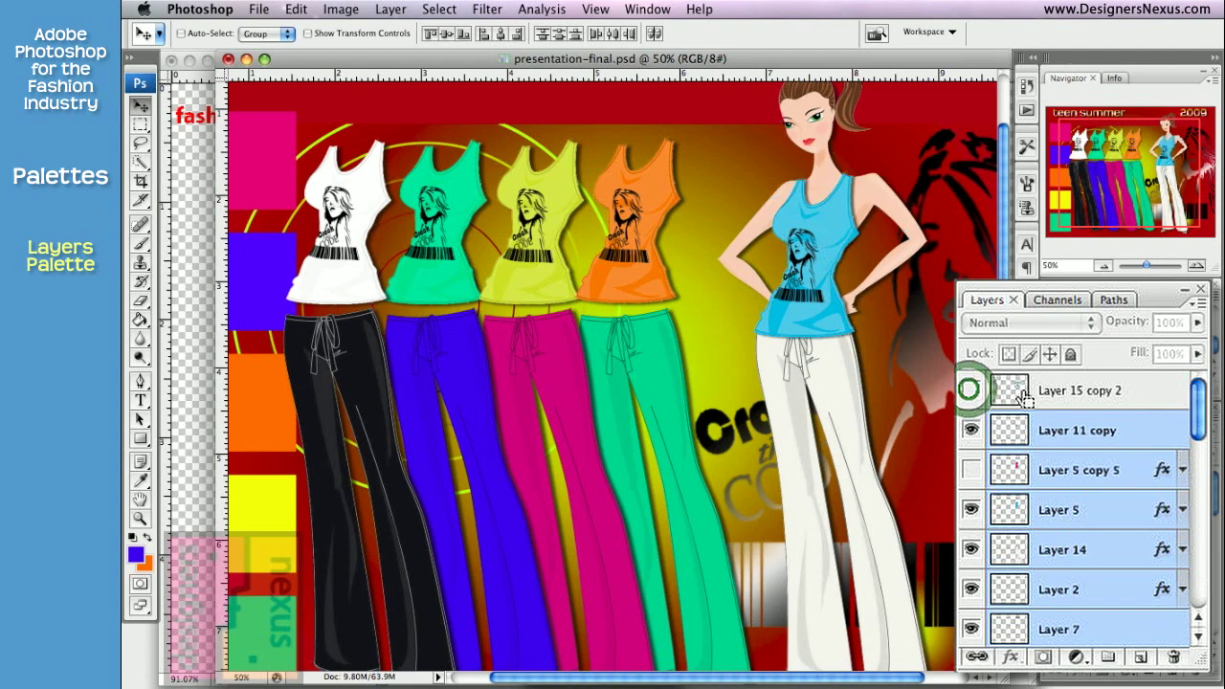
{"action": "left_click", "coordinate": [1070, 395], "text": "super"}
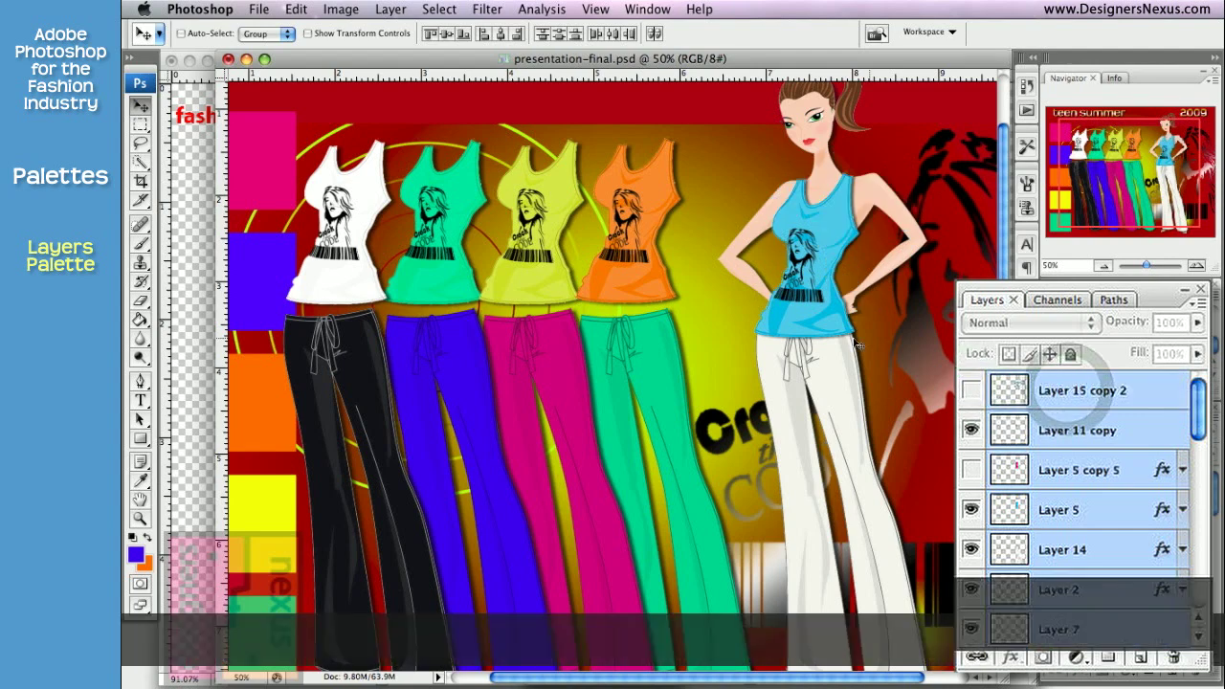
{"action": "mouse_move", "coordinate": [838, 337]}
{"action": "left_mouse_down"}
{"action": "mouse_move", "coordinate": [727, 333]}
{"action": "mouse_move", "coordinate": [900, 339]}
{"action": "mouse_move", "coordinate": [832, 342]}
{"action": "left_mouse_up"}
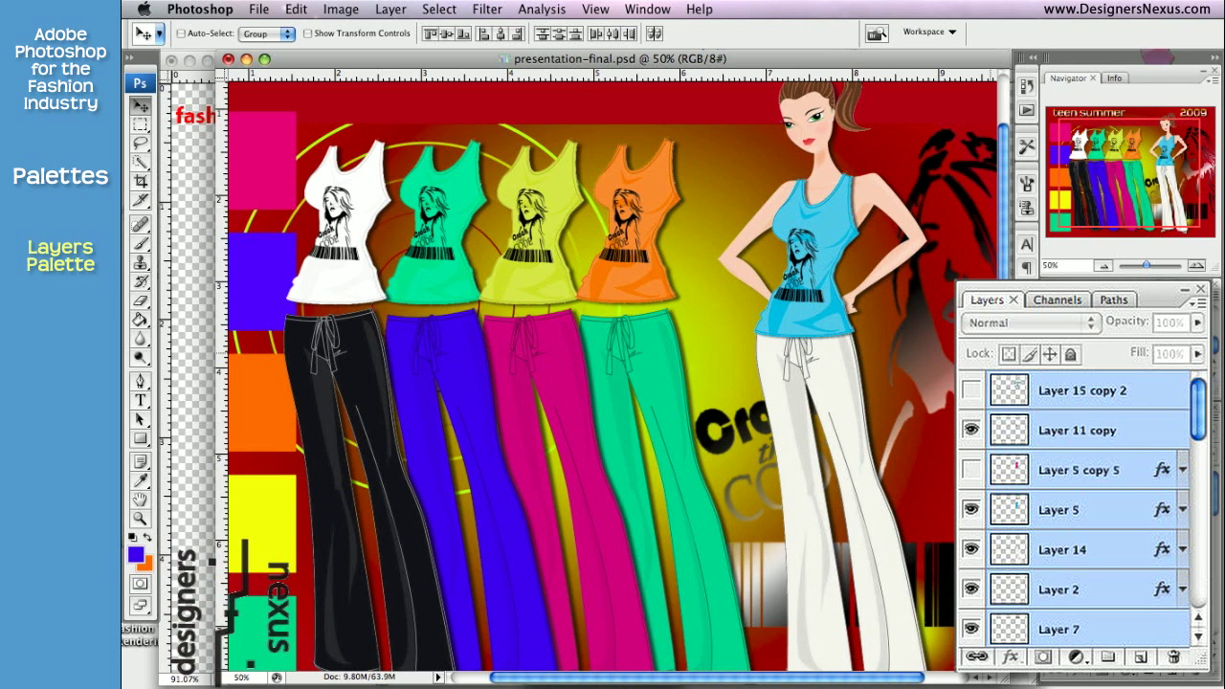
{"action": "left_click_drag", "start_coordinate": [1109, 436], "coordinate": [1107, 661]}
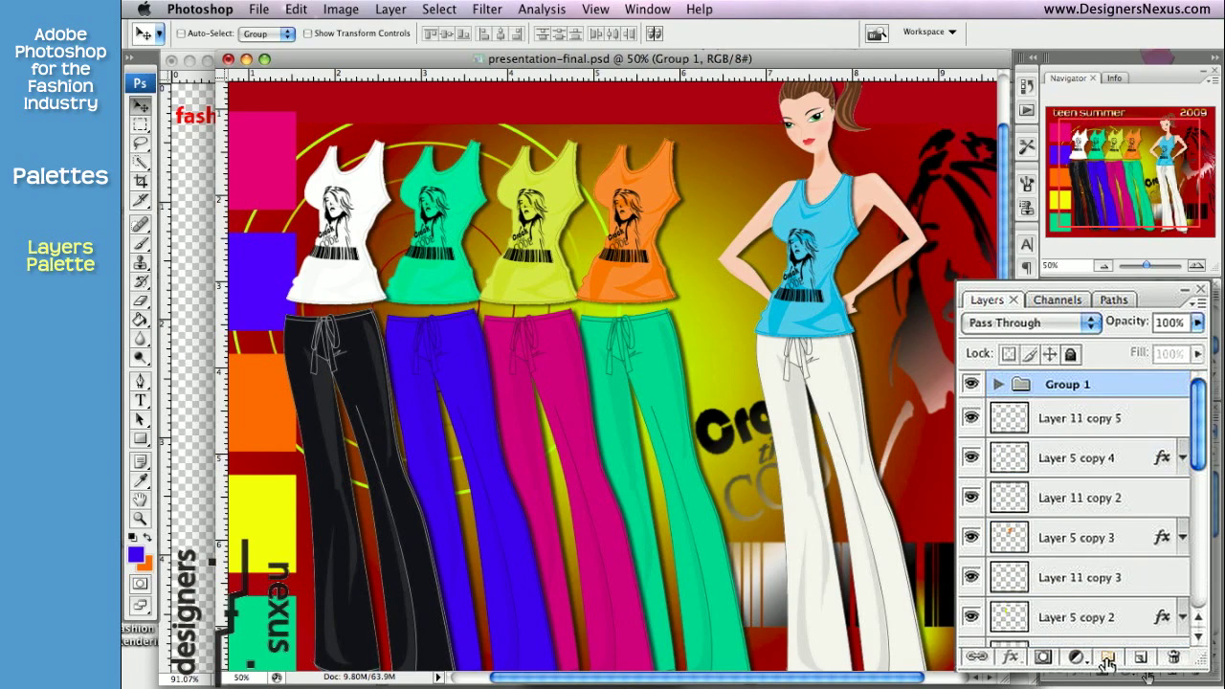
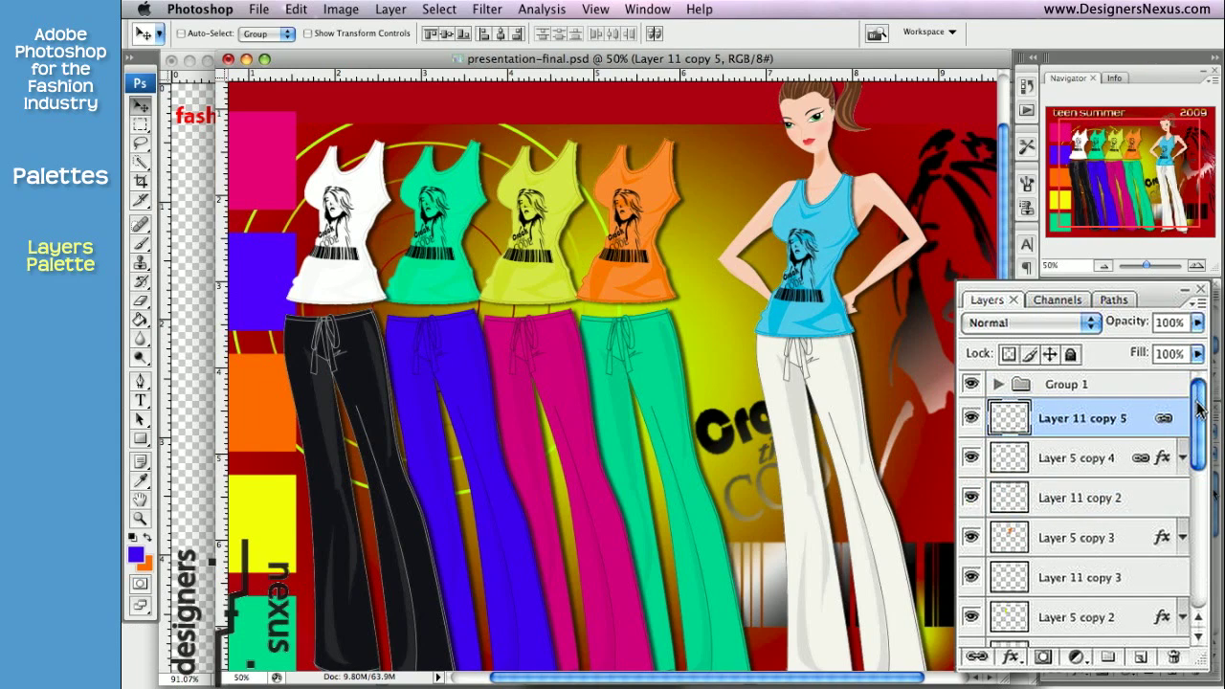
Group the layers from Layer 11 copy 5 down to Layer 5 copy into a Pass Through group named Tops
{"action": "left_click_drag", "start_coordinate": [1198, 406], "coordinate": [1198, 478]}
{"action": "left_click", "coordinate": [1127, 501], "text": "shift"}
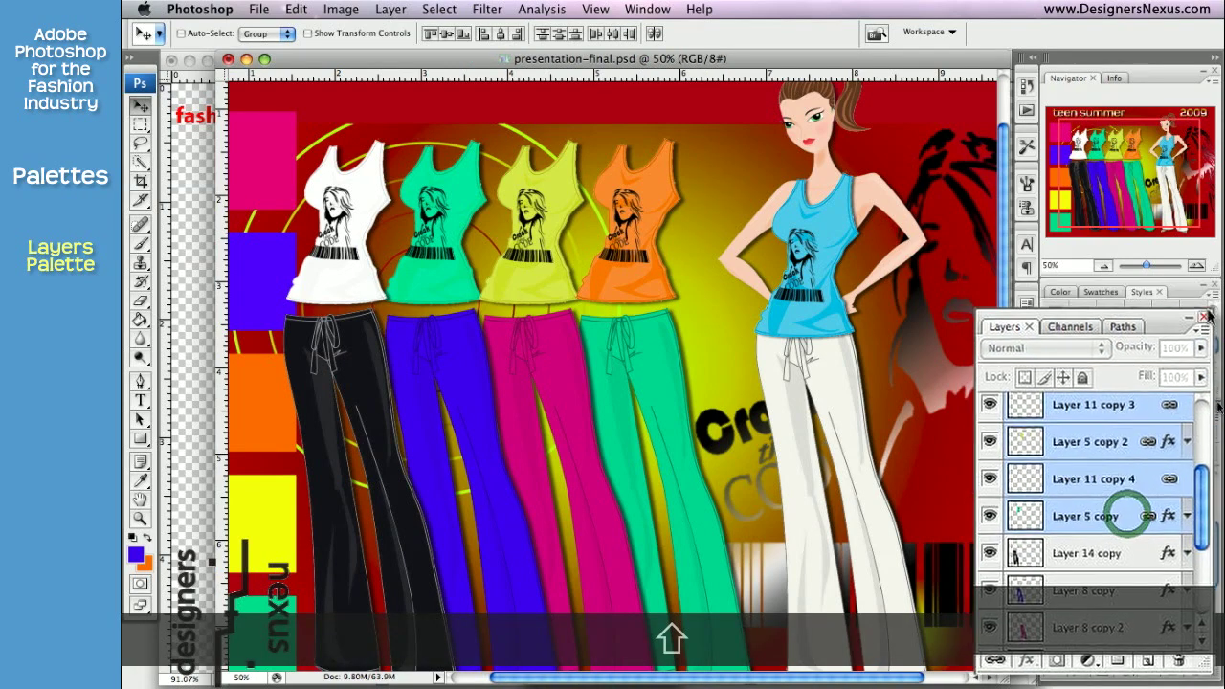
{"action": "left_click", "coordinate": [1198, 412]}
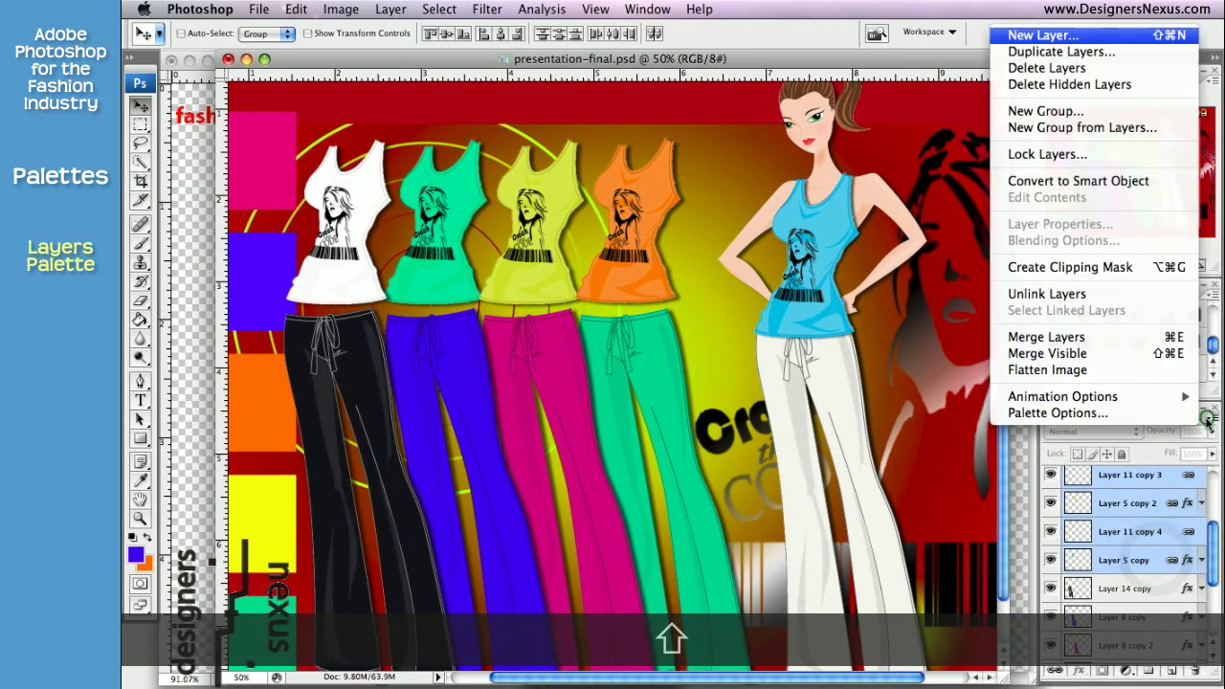
{"action": "left_click", "coordinate": [1087, 130]}
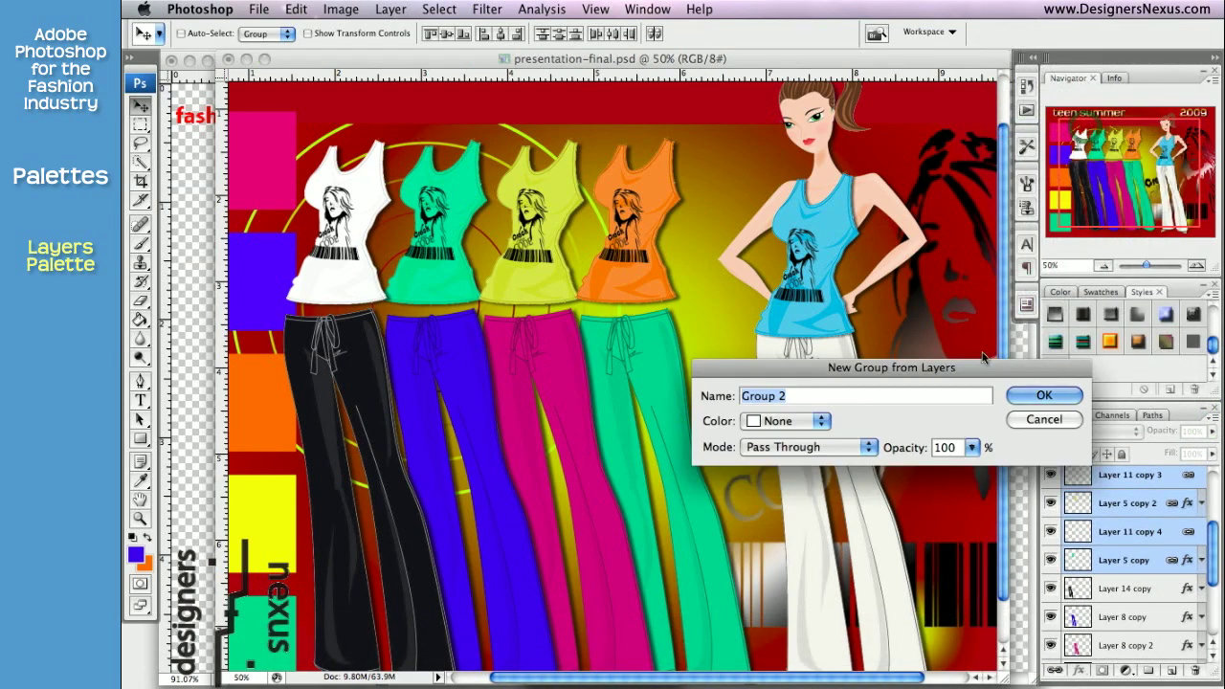
{"action": "left_click_drag", "start_coordinate": [976, 375], "coordinate": [989, 433]}
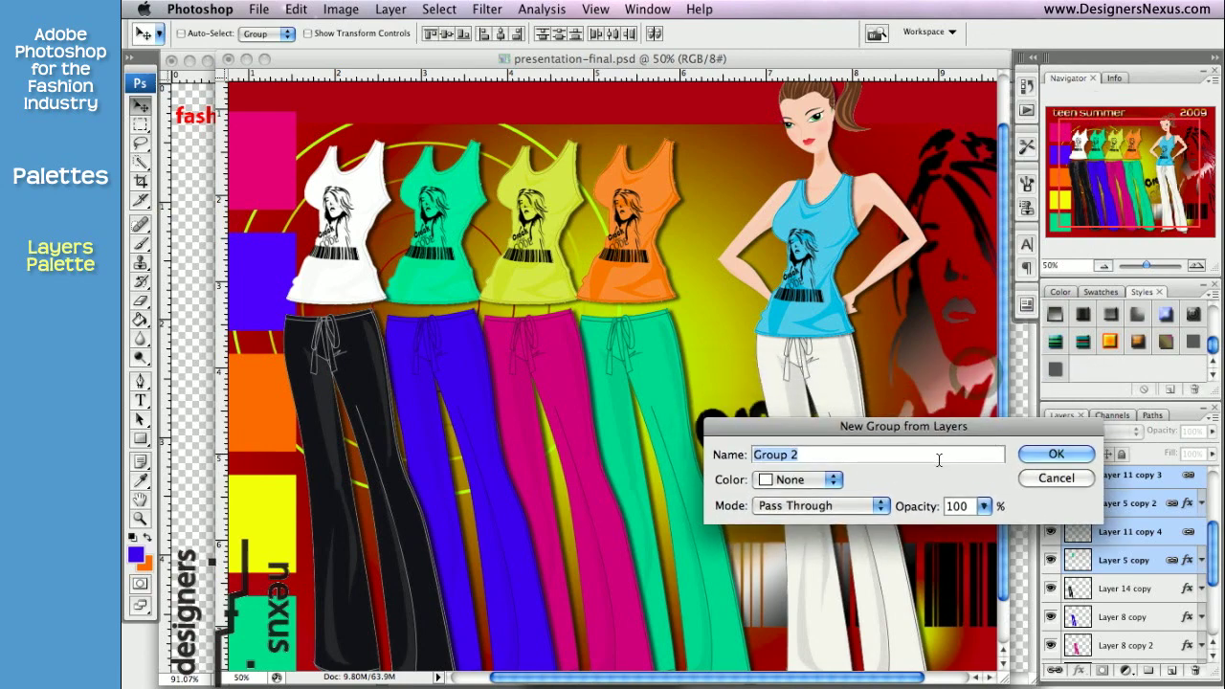
{"action": "type", "text": "Tops"}
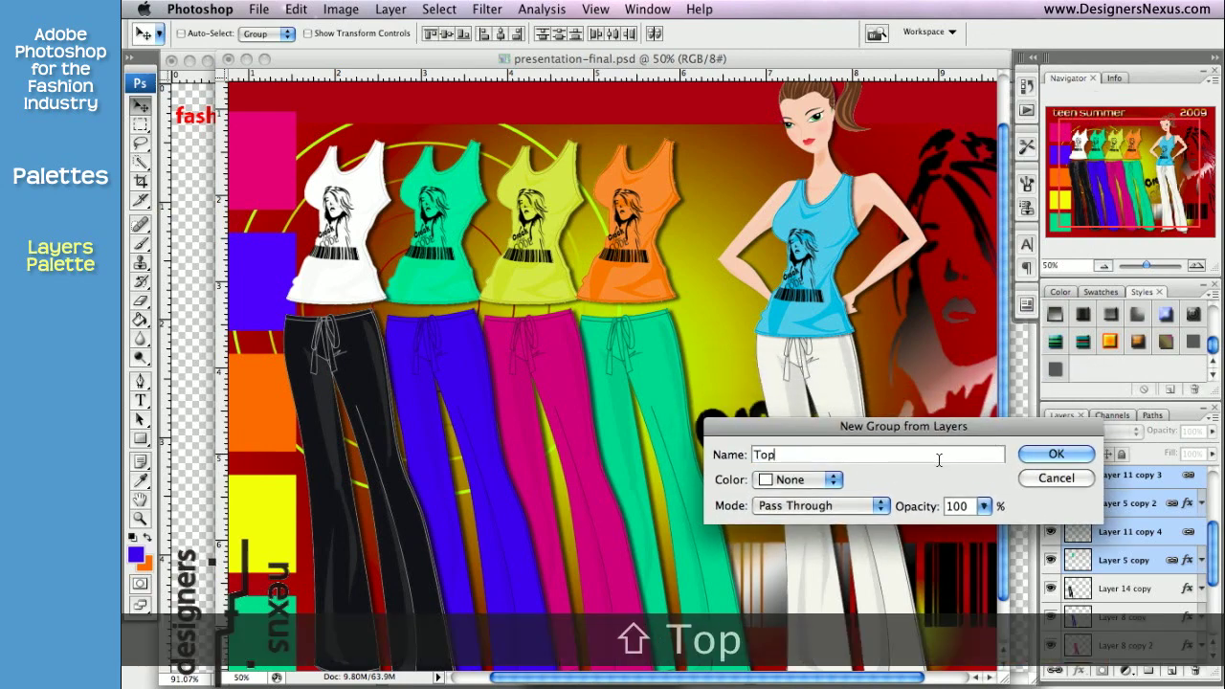
{"action": "left_click", "coordinate": [1057, 458]}
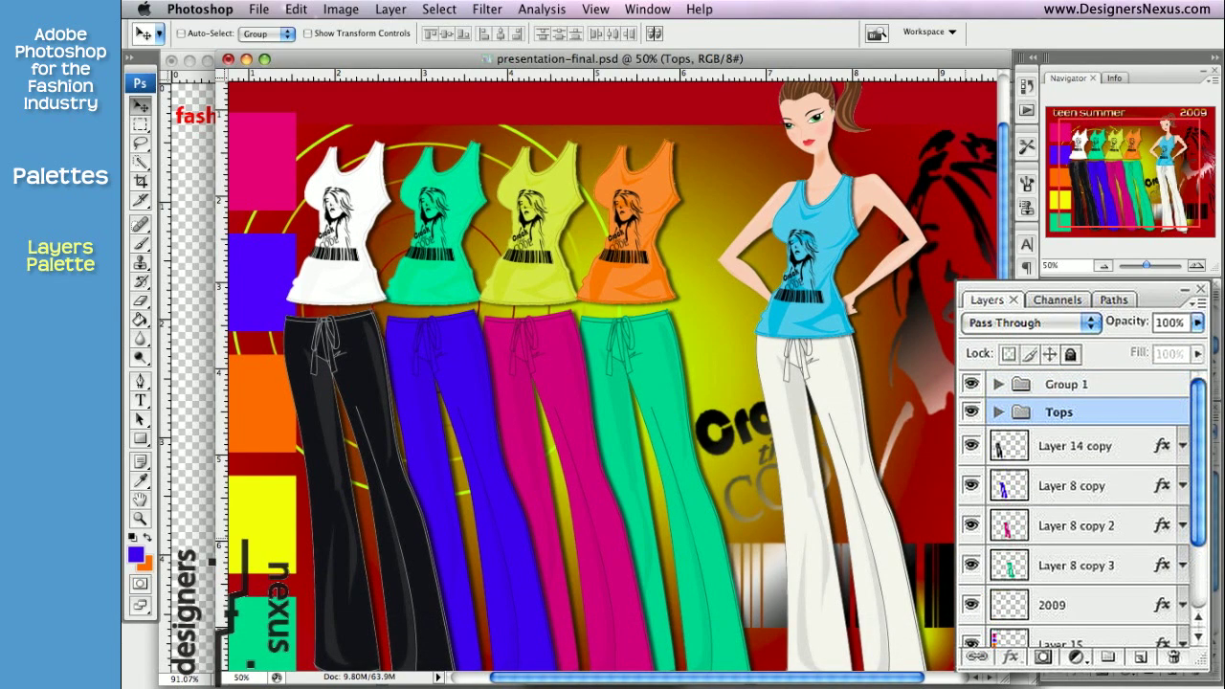
Create a new group directly below Tops and move the trouser layers, Layer 14 copy and the three Layer 8 copies, into it
{"action": "left_click", "coordinate": [1107, 661]}
{"action": "left_click_drag", "start_coordinate": [1121, 414], "coordinate": [1122, 442]}
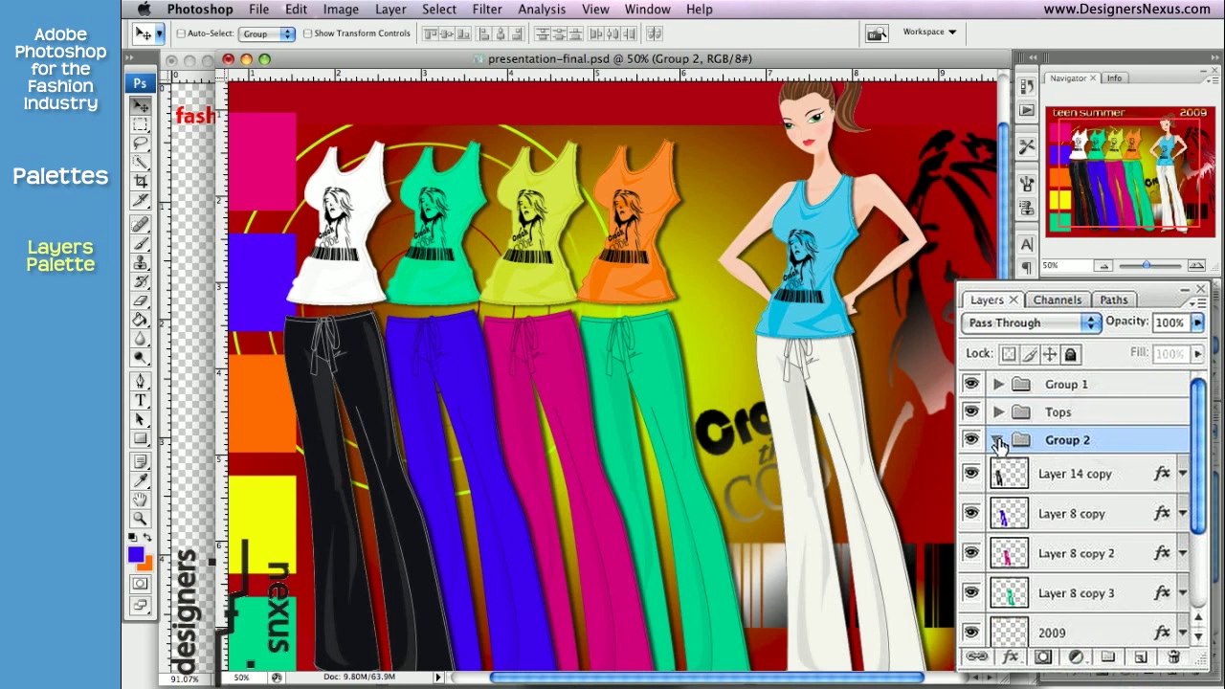
{"action": "left_click_drag", "start_coordinate": [1094, 476], "coordinate": [1088, 443]}
{"action": "left_click_drag", "start_coordinate": [1091, 472], "coordinate": [1088, 443]}
{"action": "left_click_drag", "start_coordinate": [1092, 469], "coordinate": [1088, 443]}
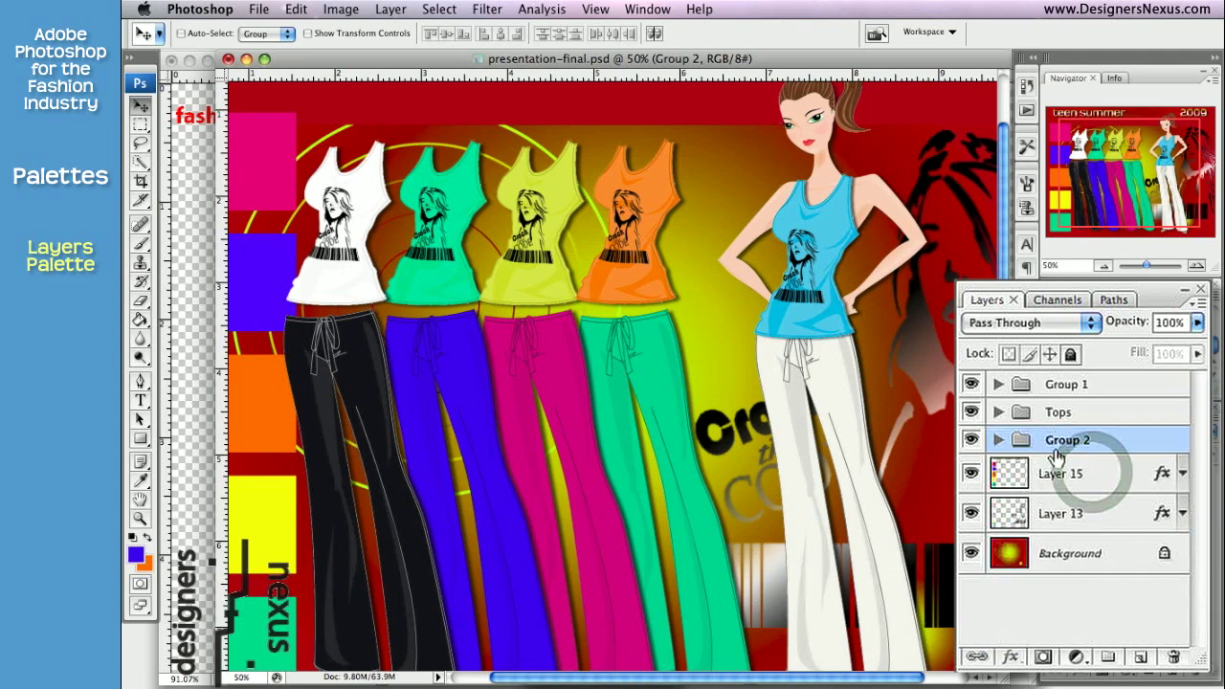
Take the 2009 layer out of the trouser group, place it directly below, and collapse the group
{"action": "left_click", "coordinate": [997, 439]}
{"action": "left_click_drag", "start_coordinate": [1197, 464], "coordinate": [1195, 543]}
{"action": "left_click", "coordinate": [1089, 508]}
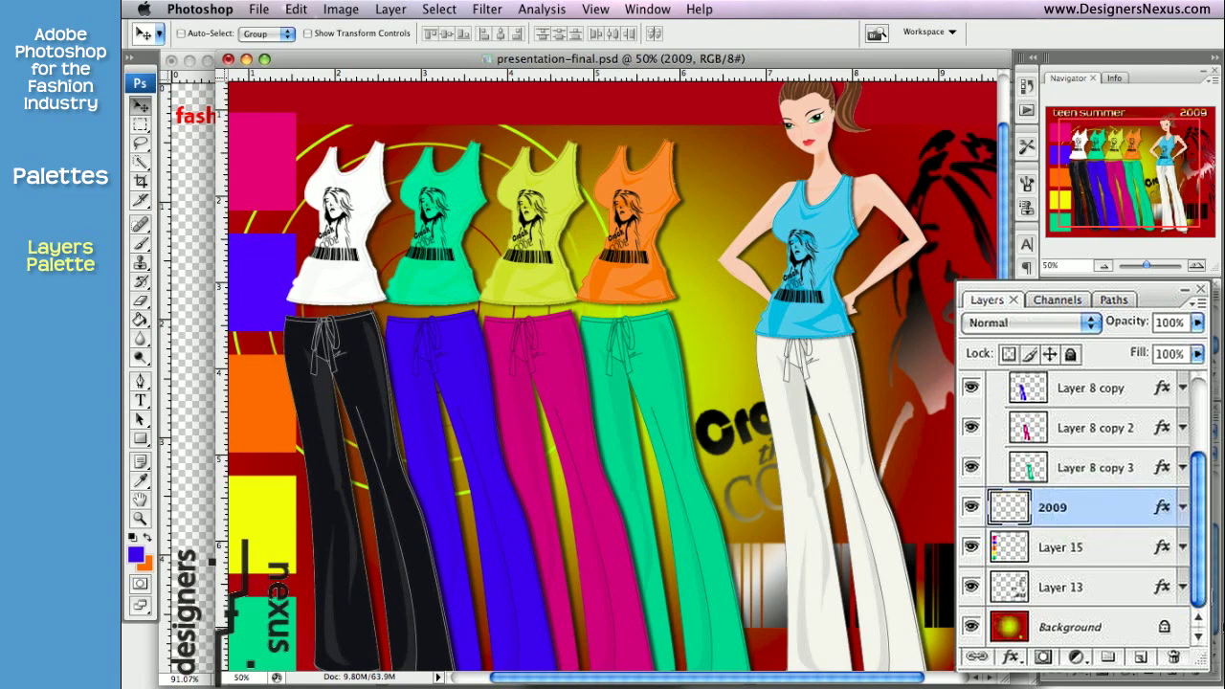
{"action": "left_click_drag", "start_coordinate": [1202, 573], "coordinate": [1202, 496]}
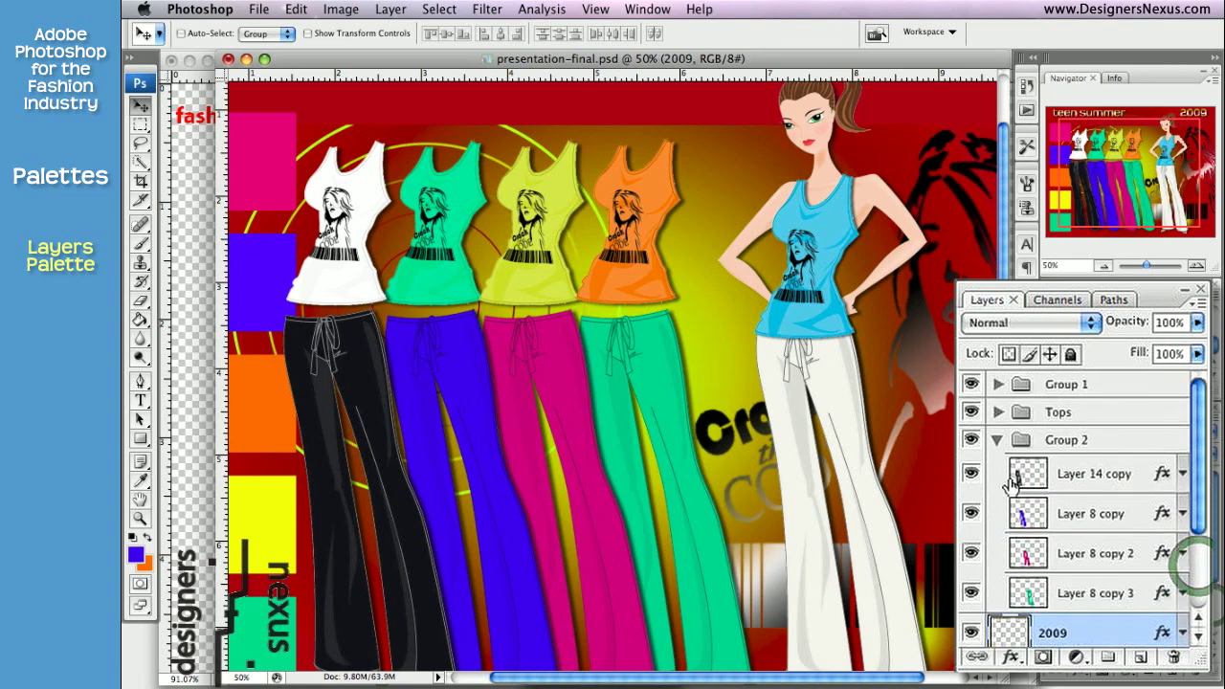
{"action": "left_click", "coordinate": [998, 442]}
Group the 2009, Layer 15 and Layer 13 layers together, and ungroup them again
{"action": "left_click", "coordinate": [1082, 548], "text": "shift"}
{"action": "key", "text": "super+g"}
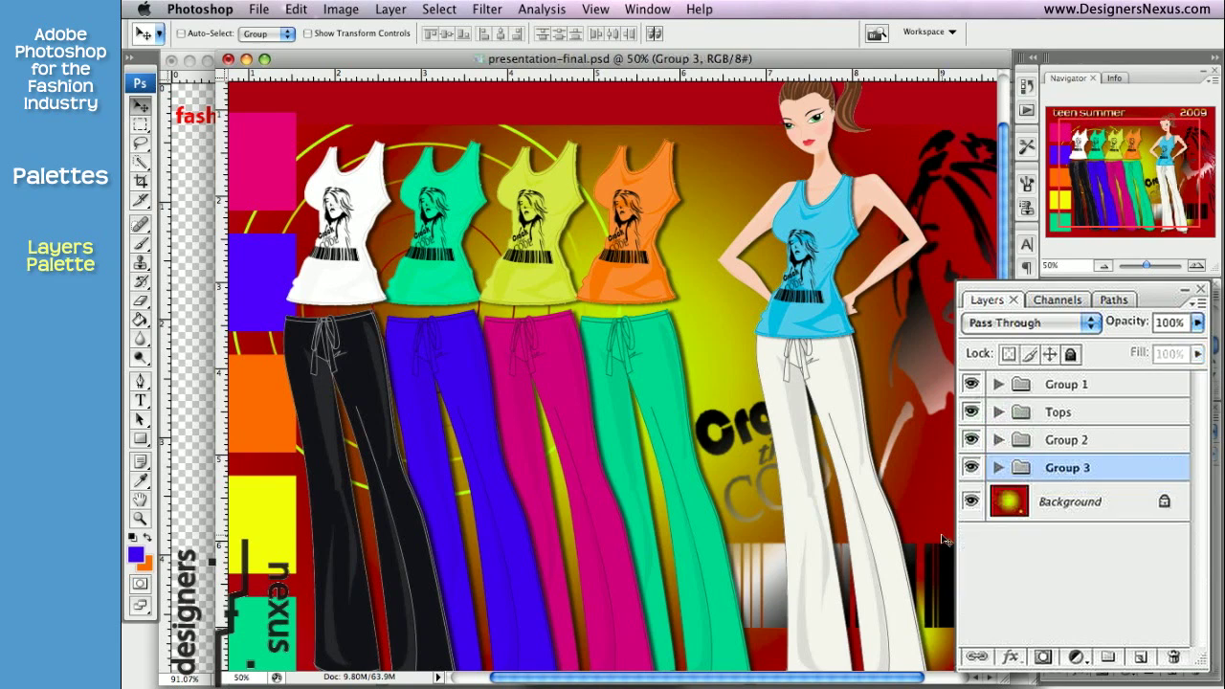
{"action": "right_click", "coordinate": [1158, 472]}
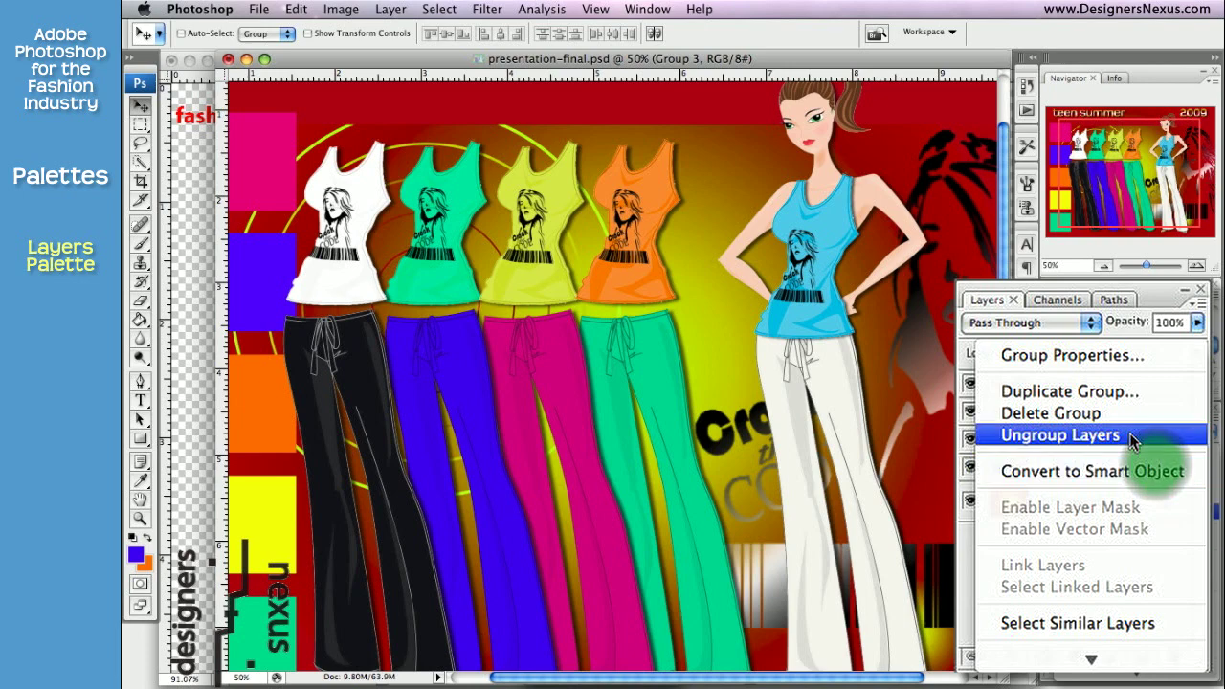
{"action": "left_click", "coordinate": [1131, 437]}
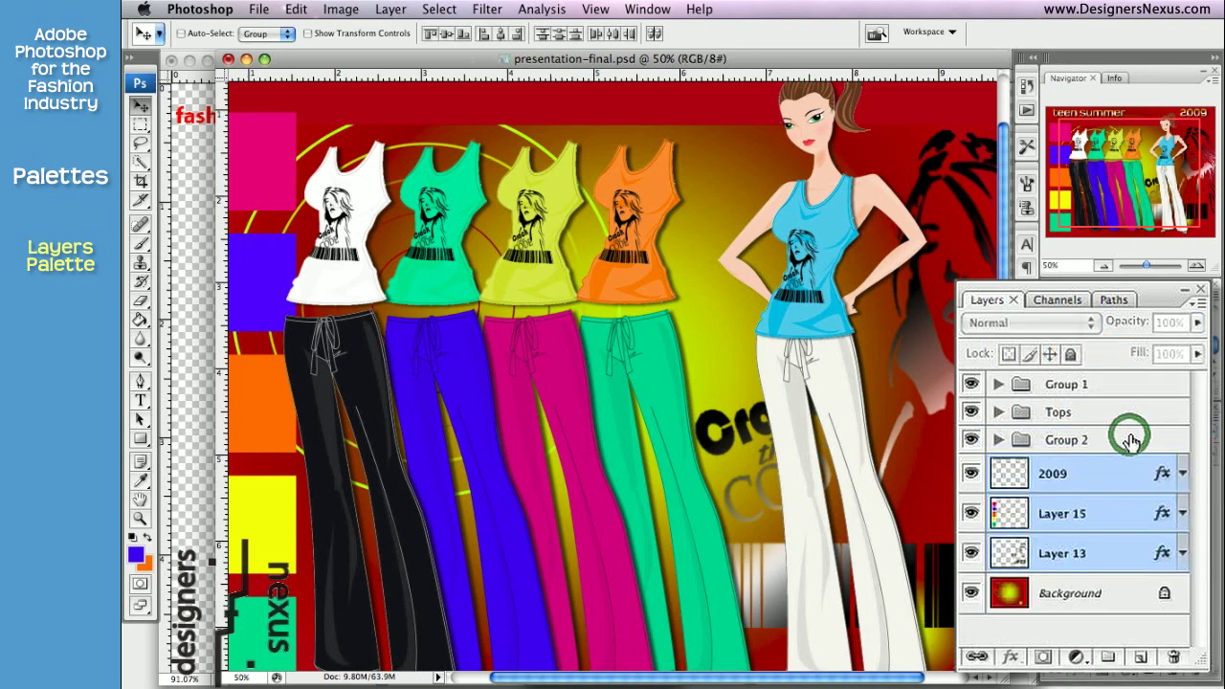
Select the non-adjacent layers Layer 13 and 2009 and link them together
{"action": "left_click", "coordinate": [1091, 591]}
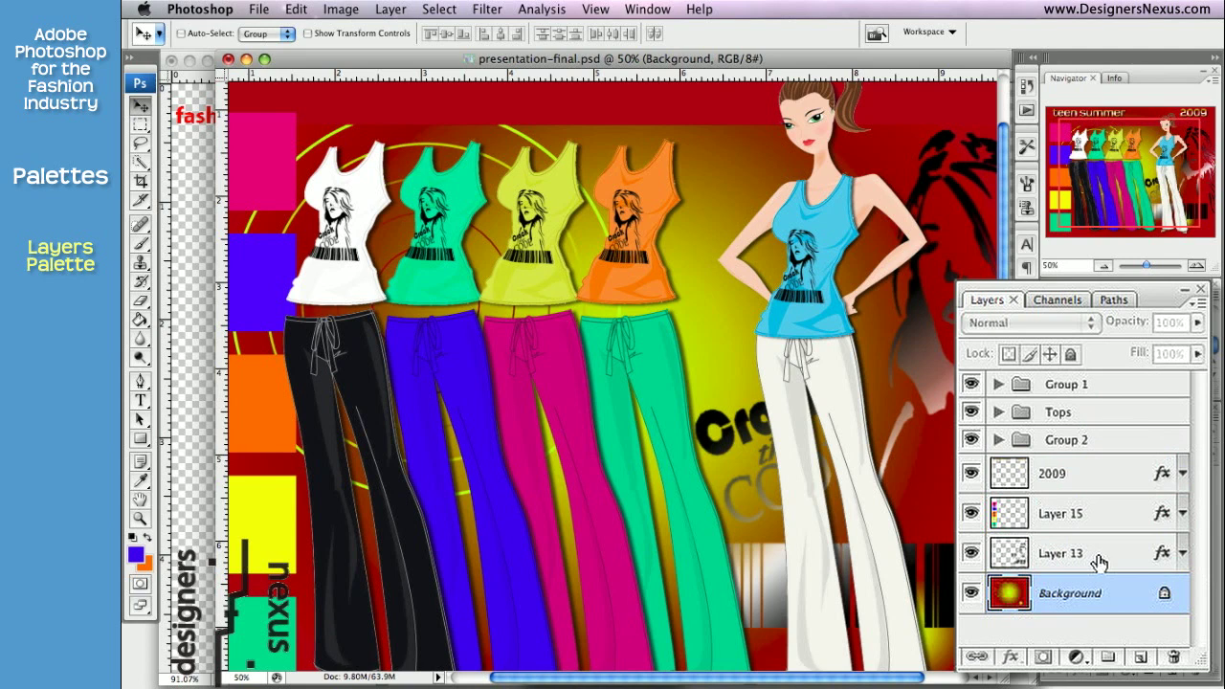
{"action": "left_click", "coordinate": [1099, 560]}
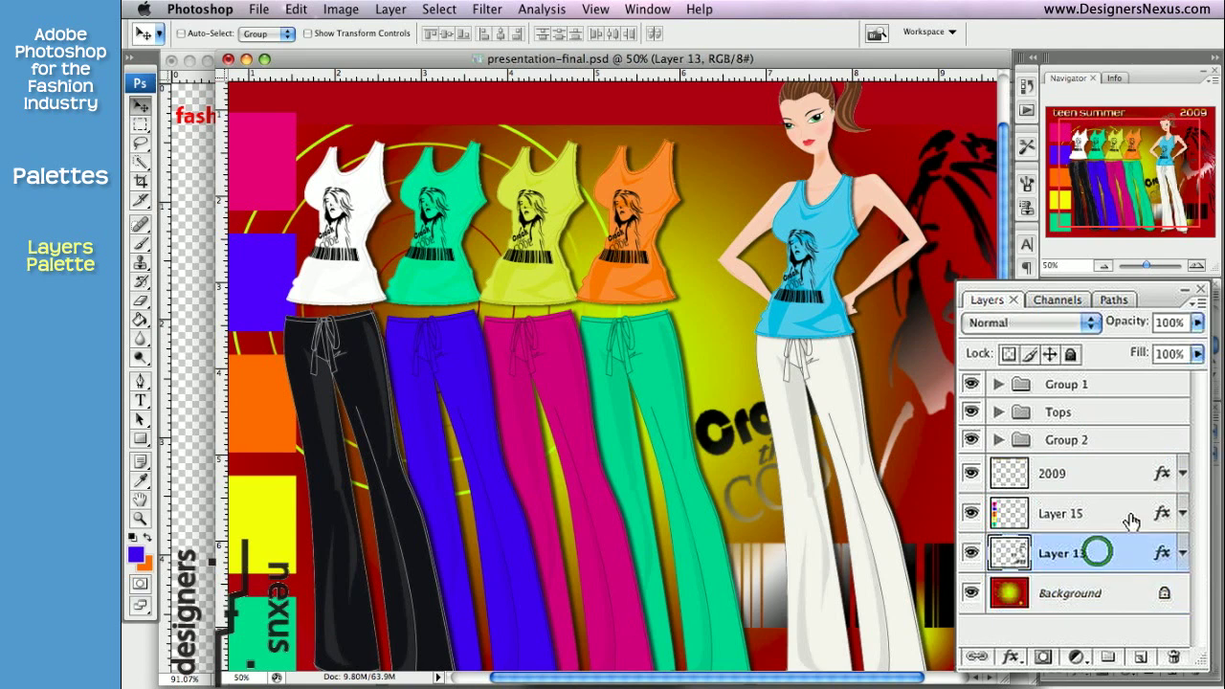
{"action": "left_click", "coordinate": [1107, 475], "text": "super"}
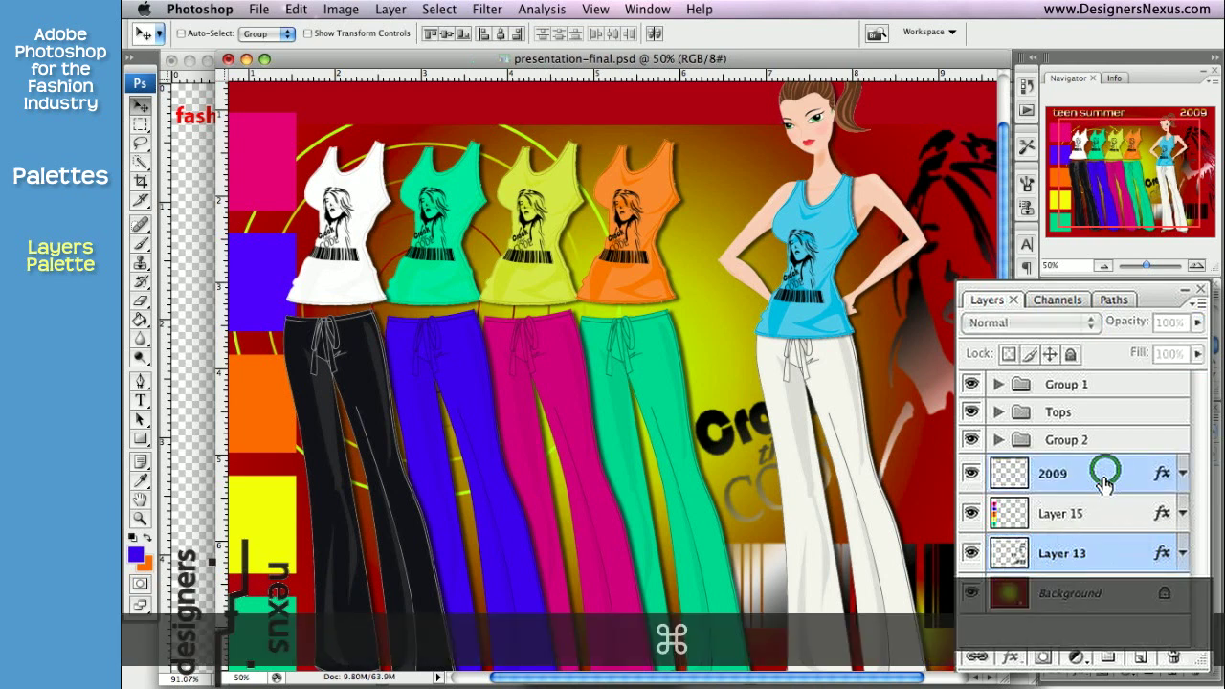
{"action": "left_click", "coordinate": [978, 658]}
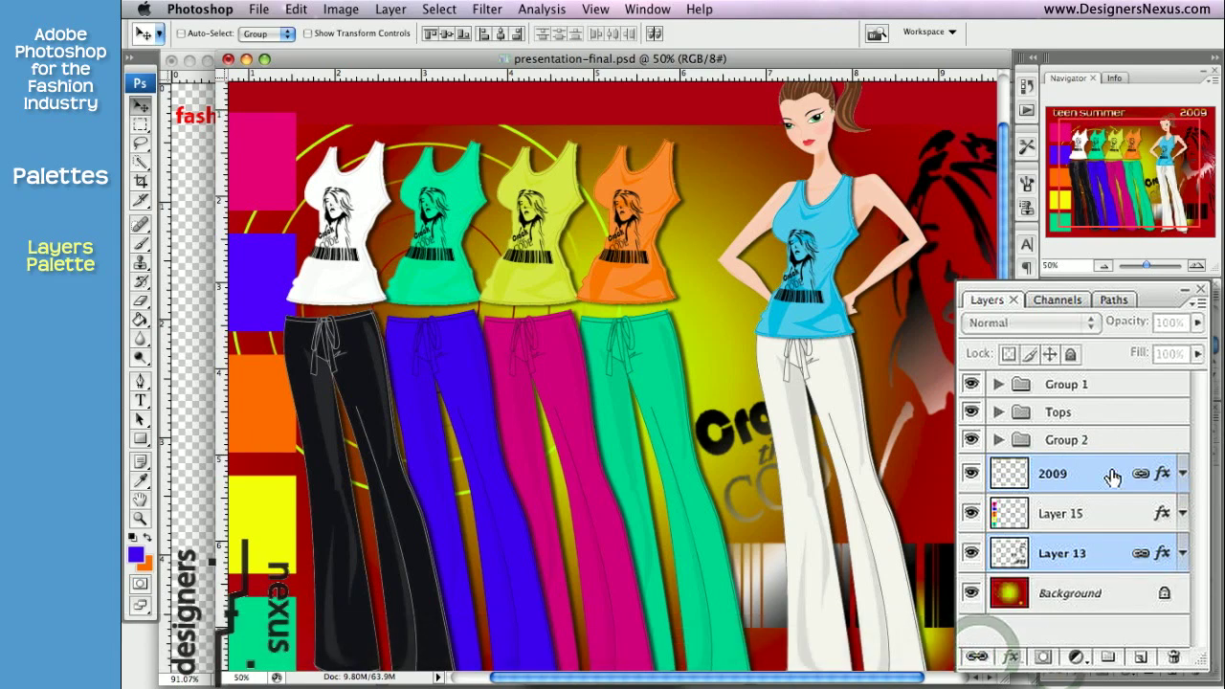
Unlink the 2009 layer from Layer 13, and reselect and link the two layers again
{"action": "left_click_drag", "start_coordinate": [812, 198], "coordinate": [888, 488]}
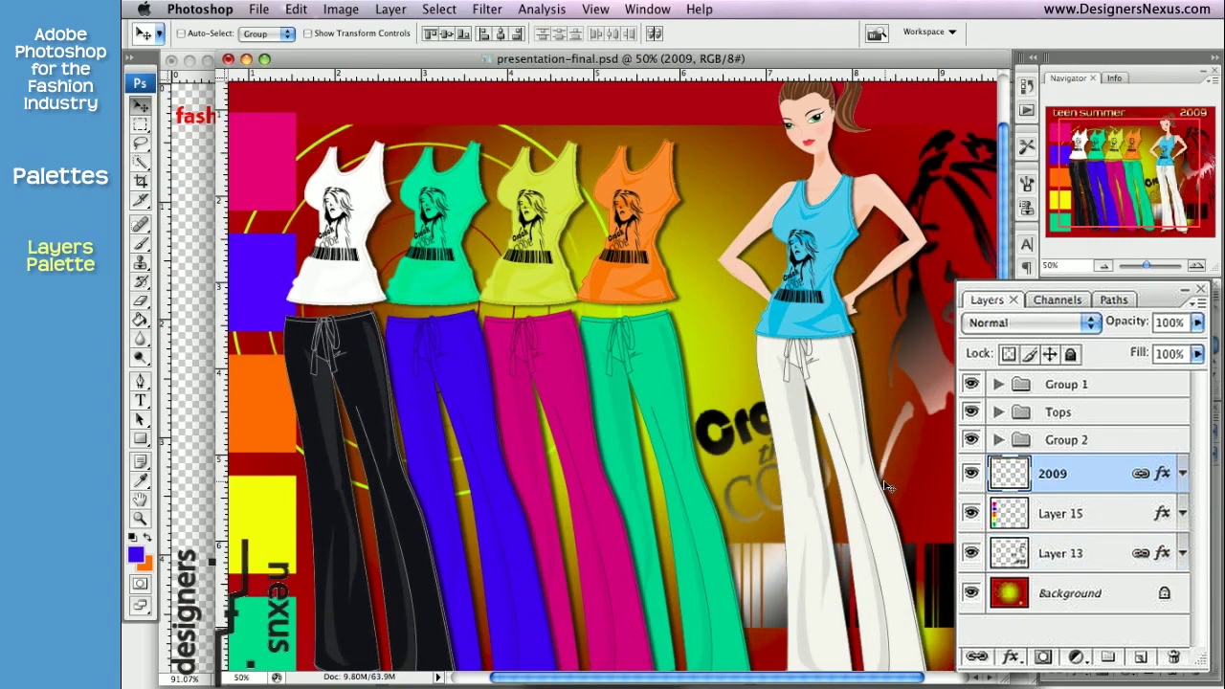
{"action": "left_click", "coordinate": [976, 657]}
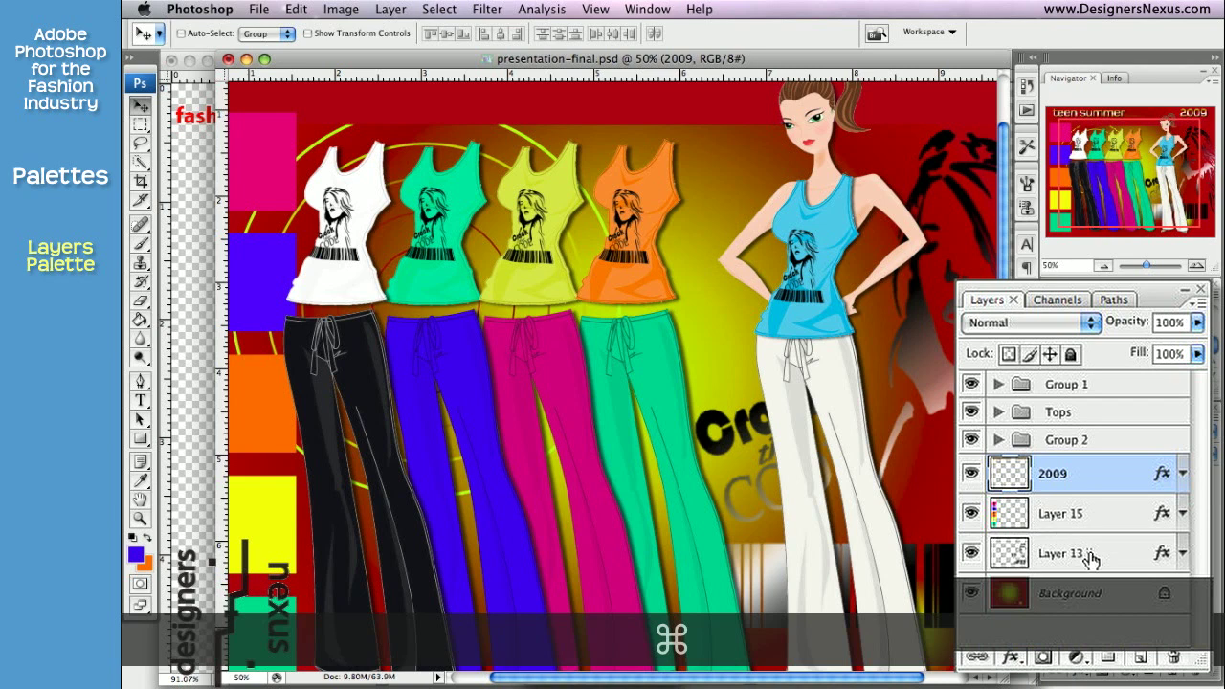
{"action": "left_click", "coordinate": [1062, 554], "text": "super"}
{"action": "left_click", "coordinate": [977, 657]}
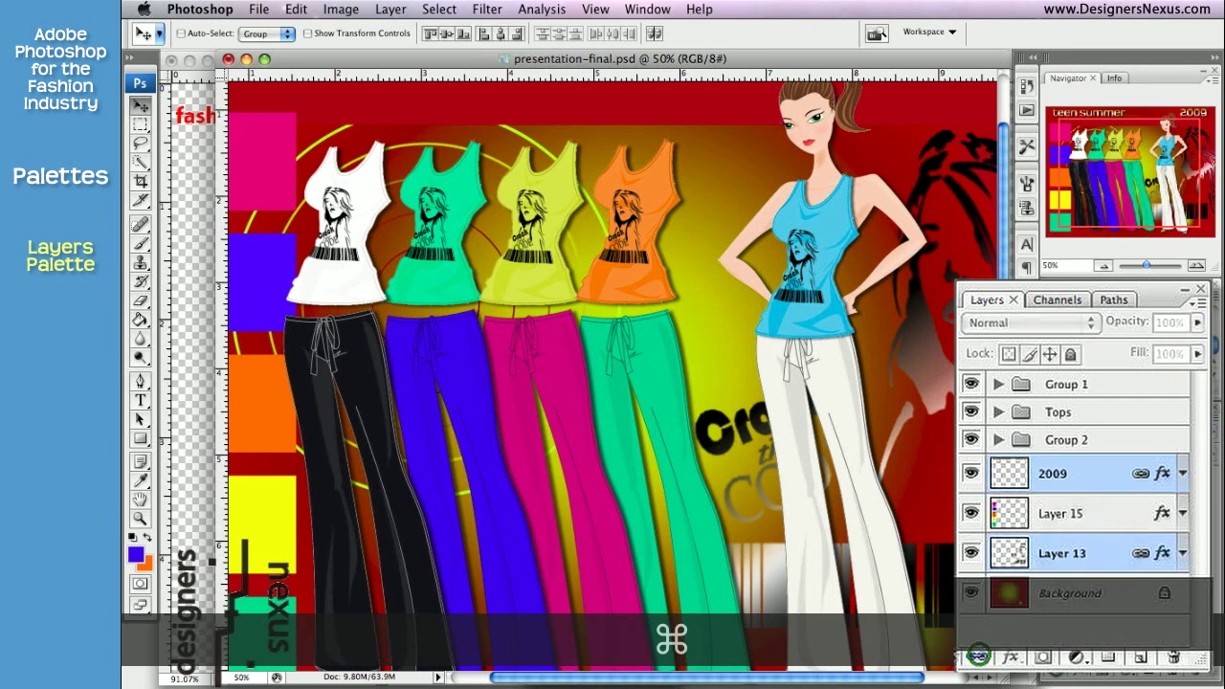
Try putting the non-adjacent layers Layer 11 copy and Layer 1 into a new group, undo it, and collapse Group 1
{"action": "left_click", "coordinate": [998, 384]}
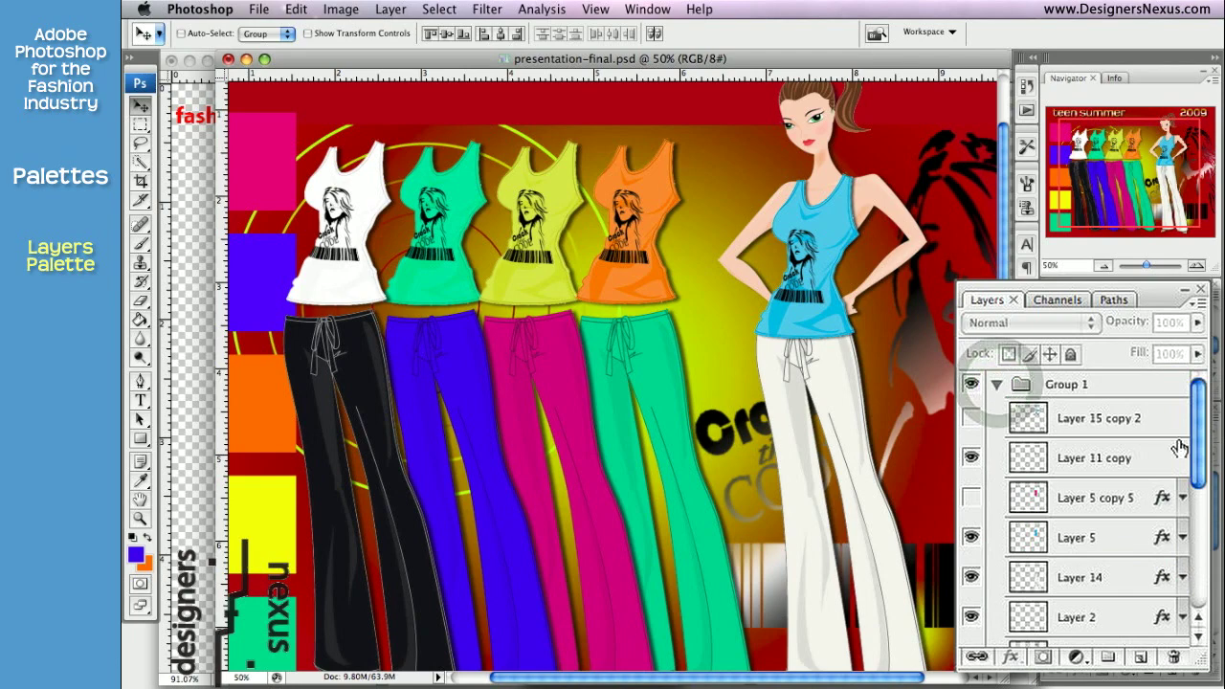
{"action": "left_click", "coordinate": [1120, 459]}
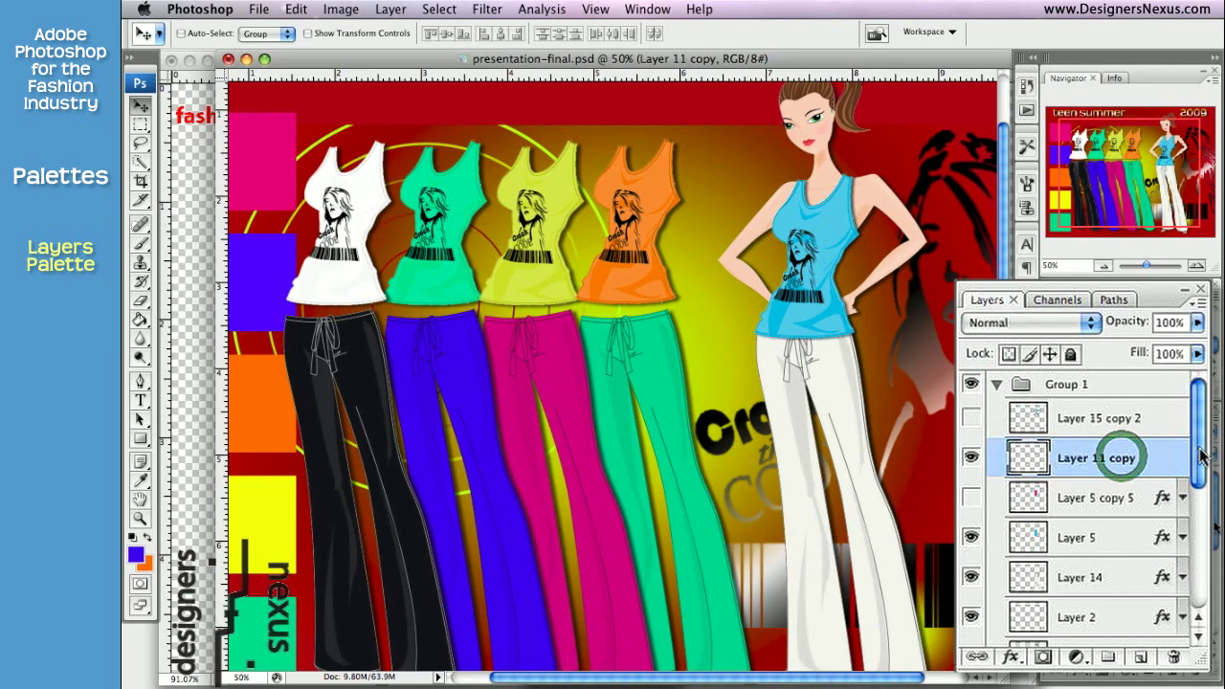
{"action": "scroll", "coordinate": [1122, 478], "scroll_direction": "down", "scroll_amount": 4}
{"action": "left_click", "coordinate": [1116, 529], "text": "super"}
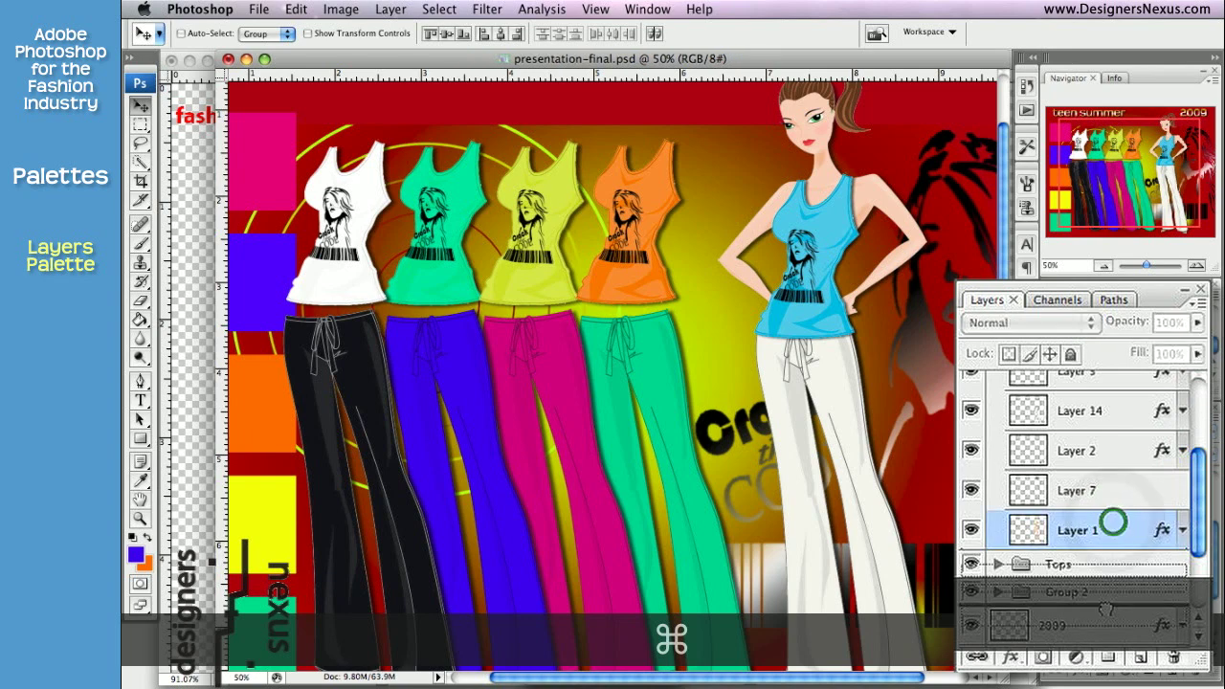
{"action": "left_click_drag", "start_coordinate": [1115, 529], "coordinate": [1106, 659]}
{"action": "key", "text": "super+z"}
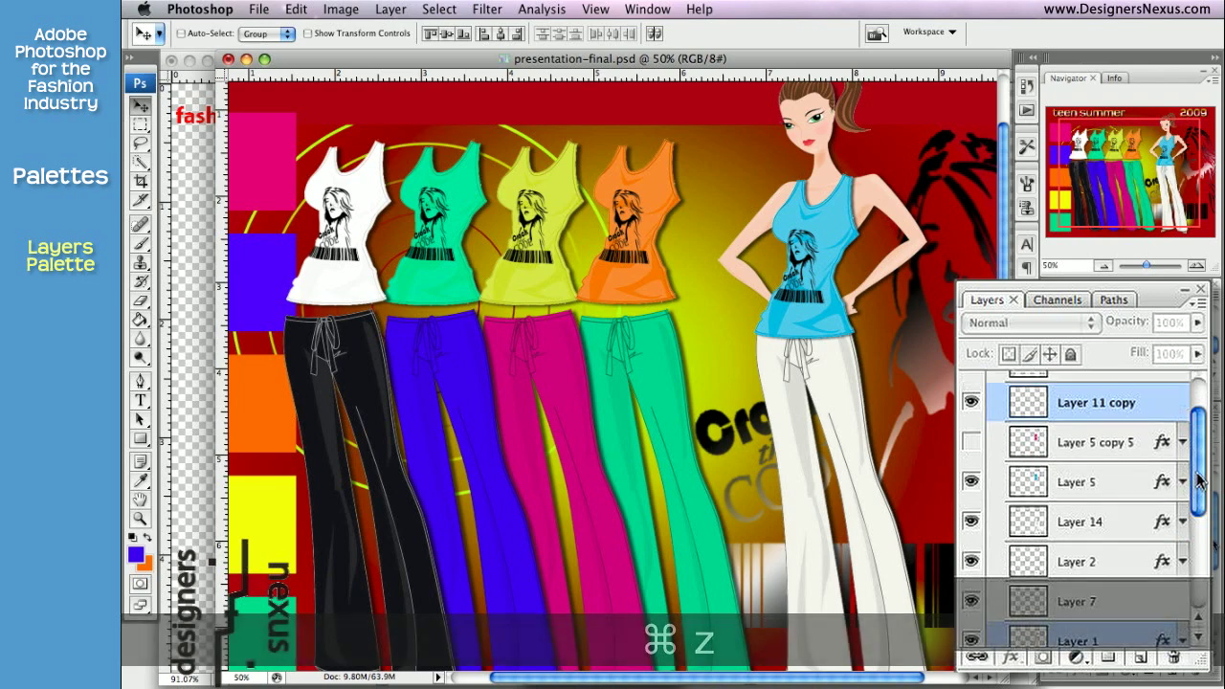
{"action": "left_click_drag", "start_coordinate": [1197, 498], "coordinate": [1197, 474]}
{"action": "left_click", "coordinate": [998, 386]}
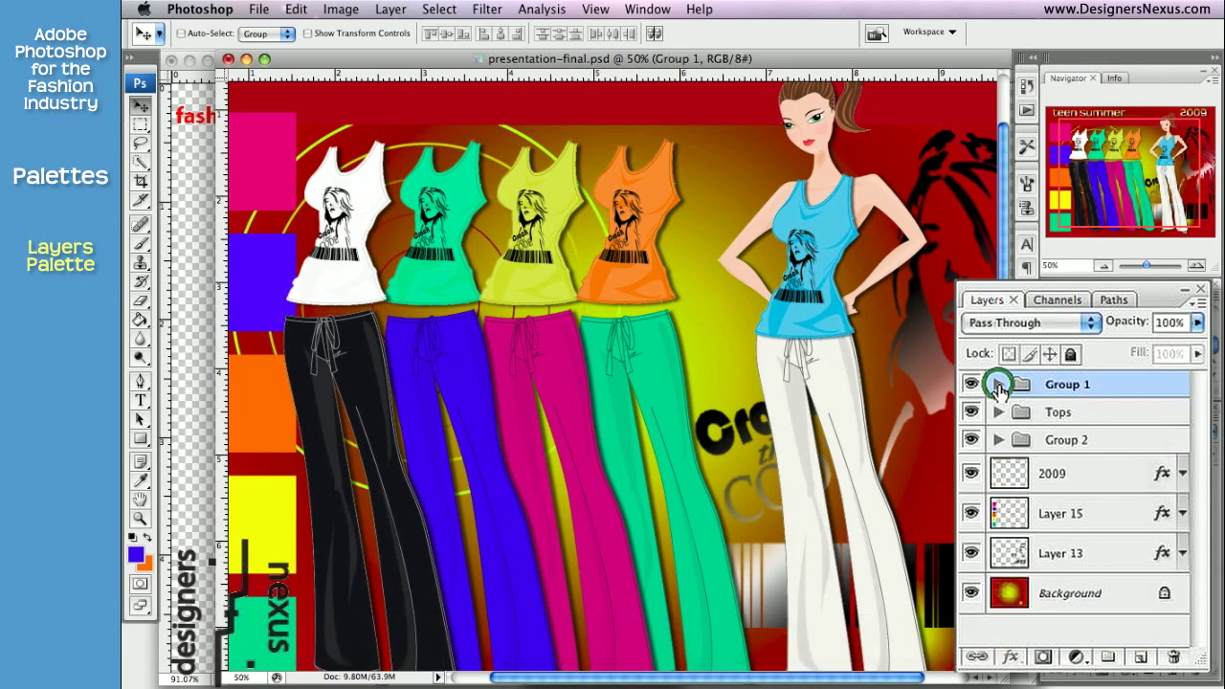
Select the non-adjacent groups Group 1 and Group 2 and link them together
{"action": "left_click", "coordinate": [1091, 472]}
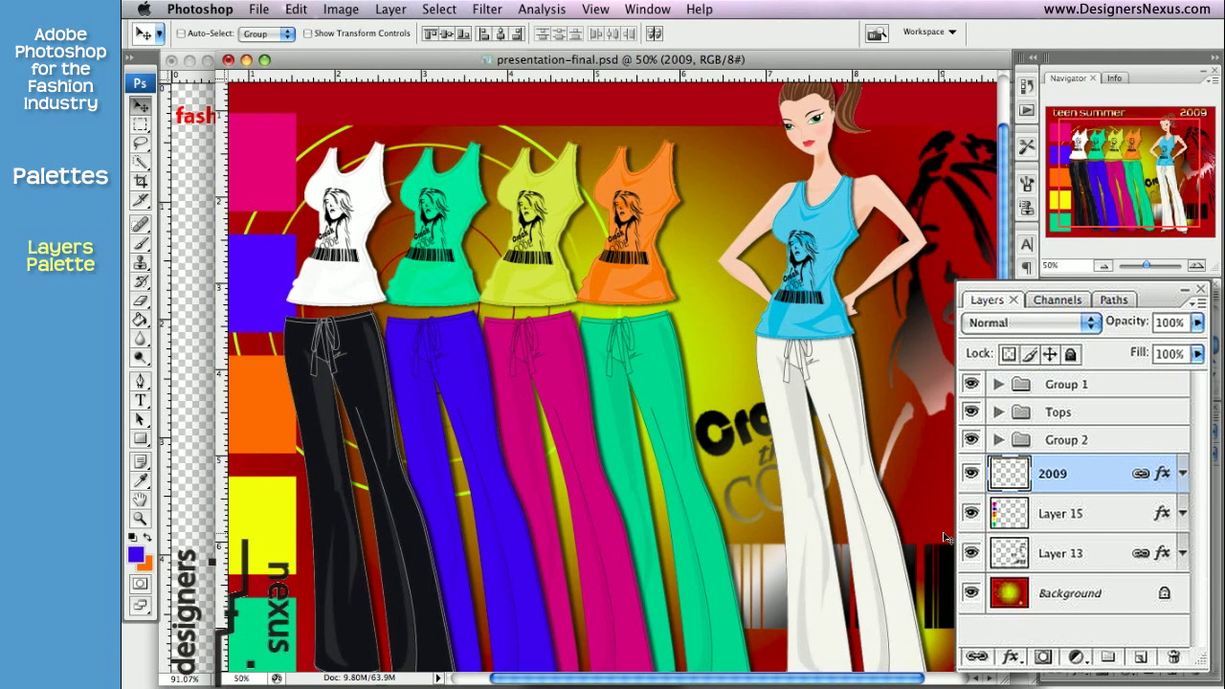
{"action": "left_click", "coordinate": [1128, 383]}
{"action": "left_click", "coordinate": [1126, 440], "text": "super"}
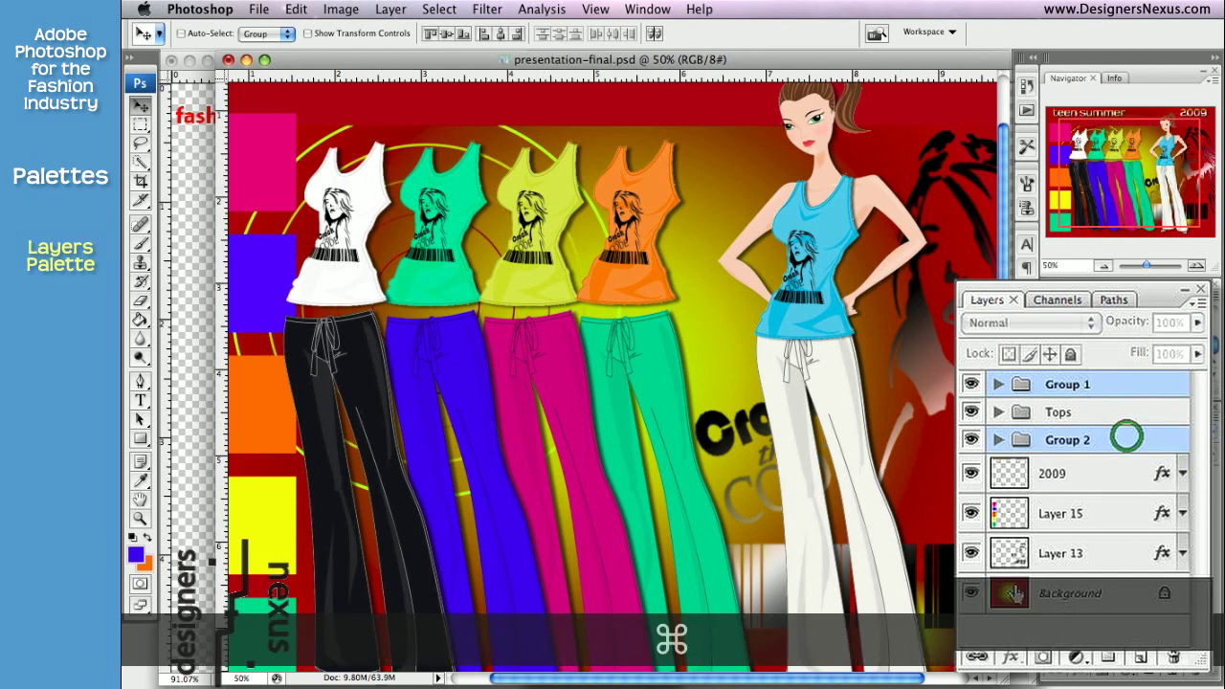
{"action": "left_click", "coordinate": [977, 656]}
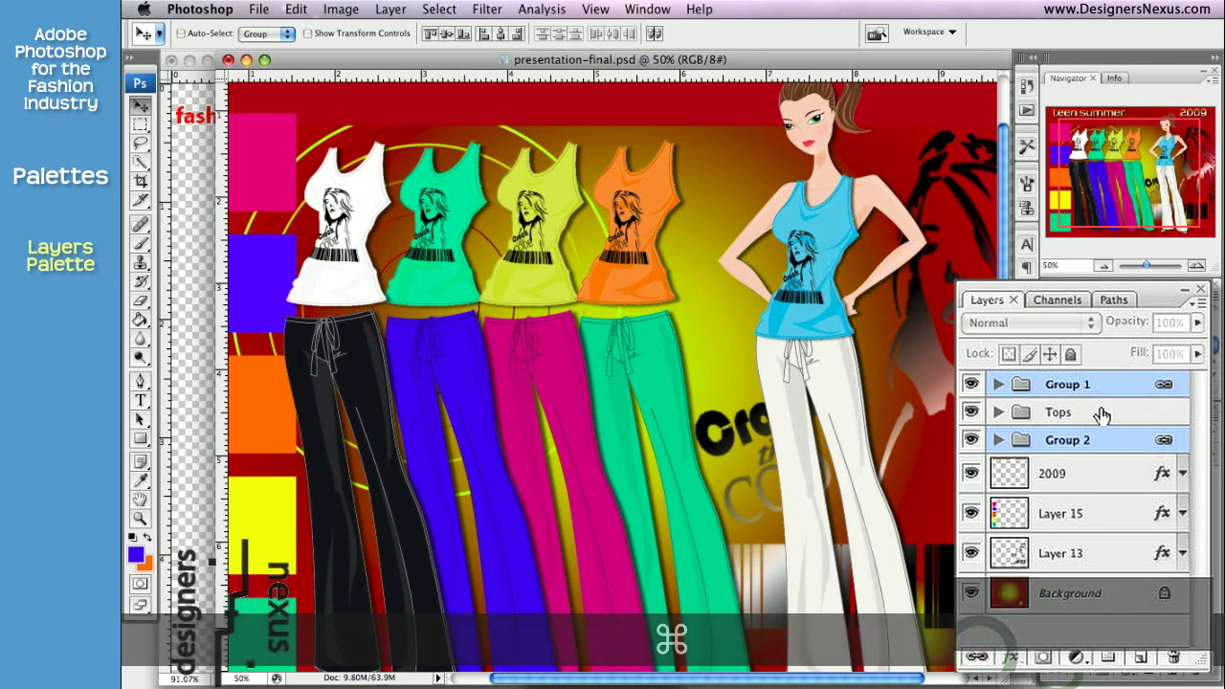
Link the Tops group with Layer 15, and unlink the two again
{"action": "left_click", "coordinate": [1101, 412]}
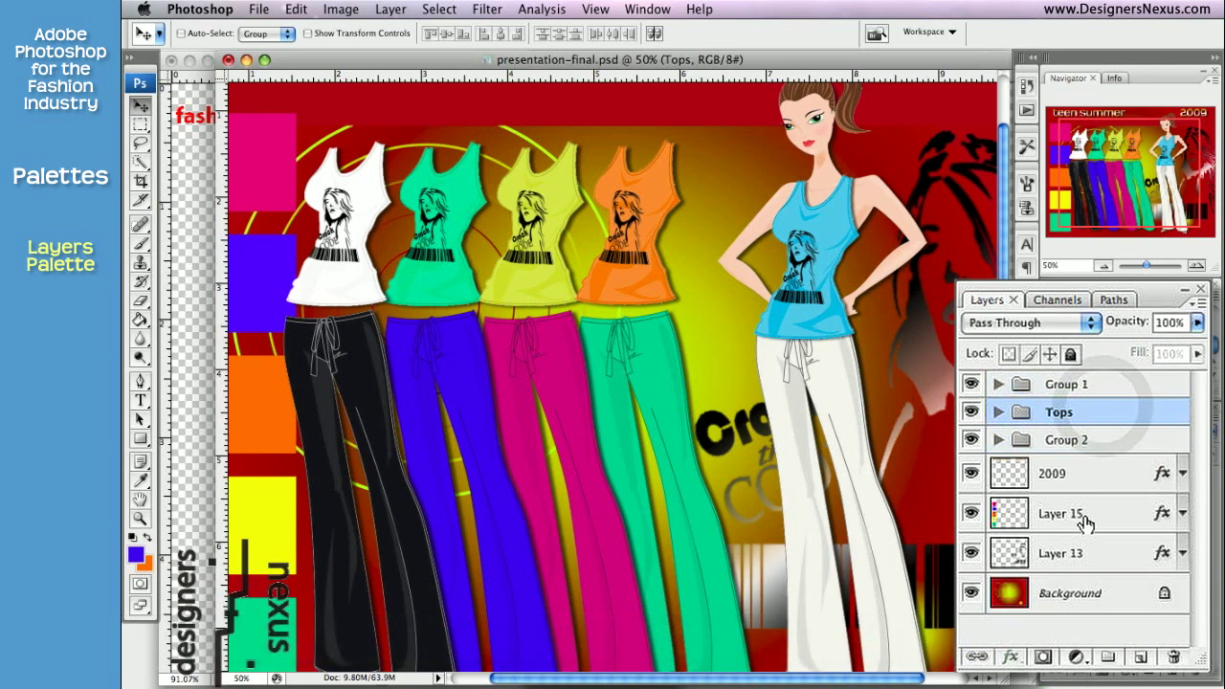
{"action": "left_click", "coordinate": [1085, 519], "text": "super"}
{"action": "left_click", "coordinate": [978, 657]}
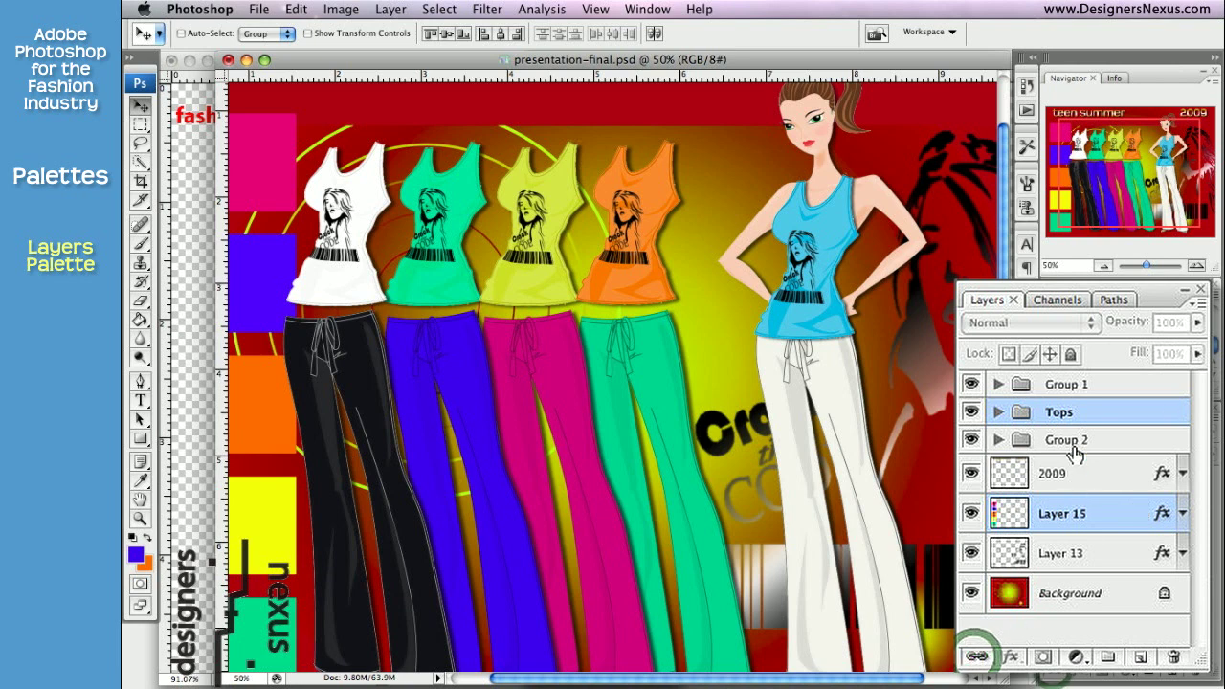
Remove the link between Group 1 and Group 2 and the link between the 2009 layer and Layer 13
{"action": "left_click", "coordinate": [1076, 384]}
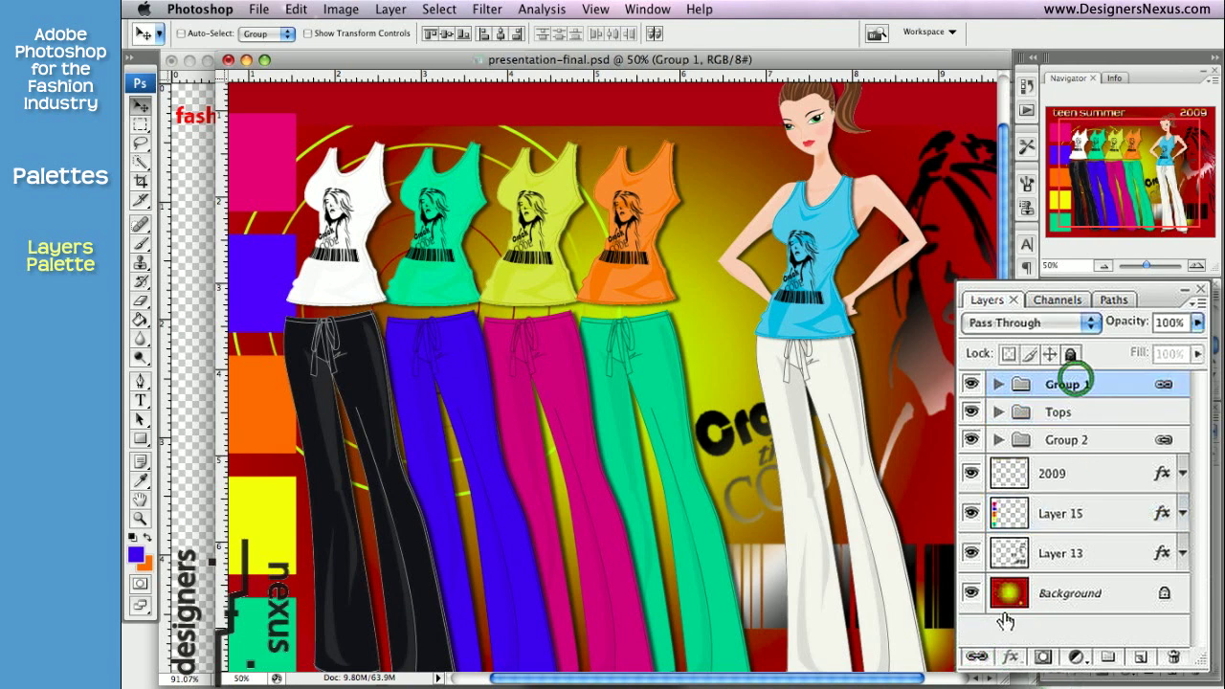
{"action": "left_click", "coordinate": [977, 657]}
{"action": "left_click", "coordinate": [1122, 475]}
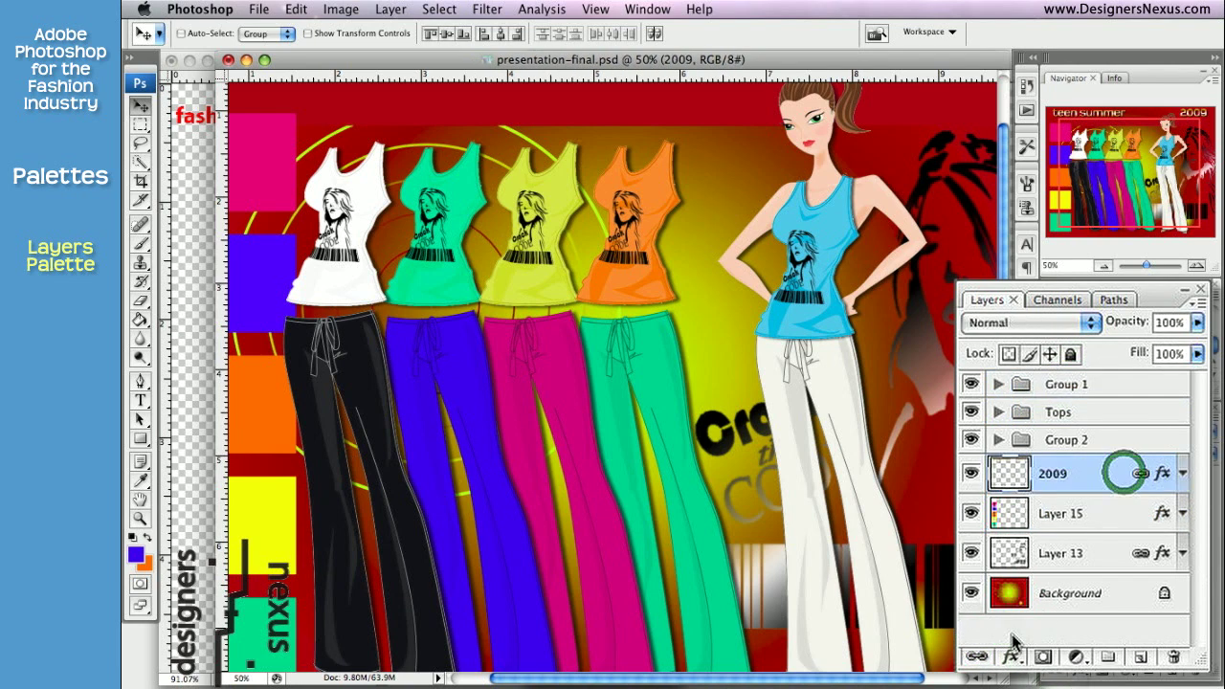
{"action": "left_click", "coordinate": [977, 657]}
Apply Drop Shadow and Bevel and Emboss styles to Layer 13, and expand and collapse its effects list
{"action": "left_click", "coordinate": [1070, 549]}
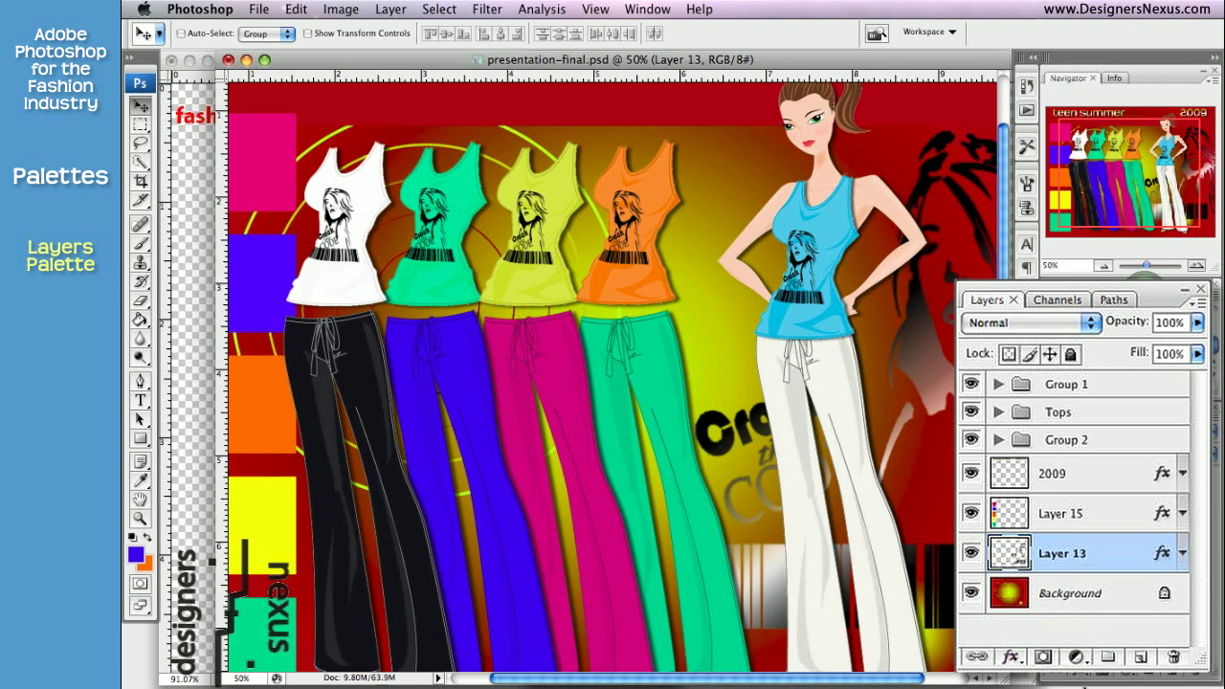
{"action": "left_click", "coordinate": [1013, 658]}
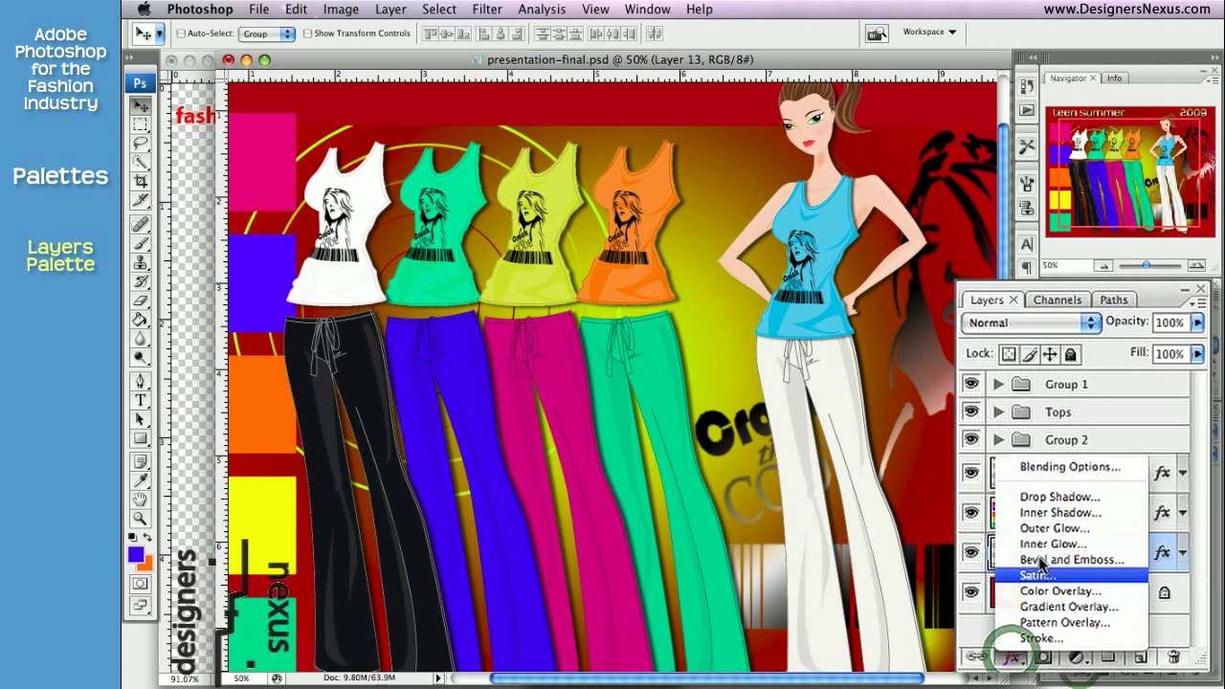
{"action": "left_click", "coordinate": [1043, 500]}
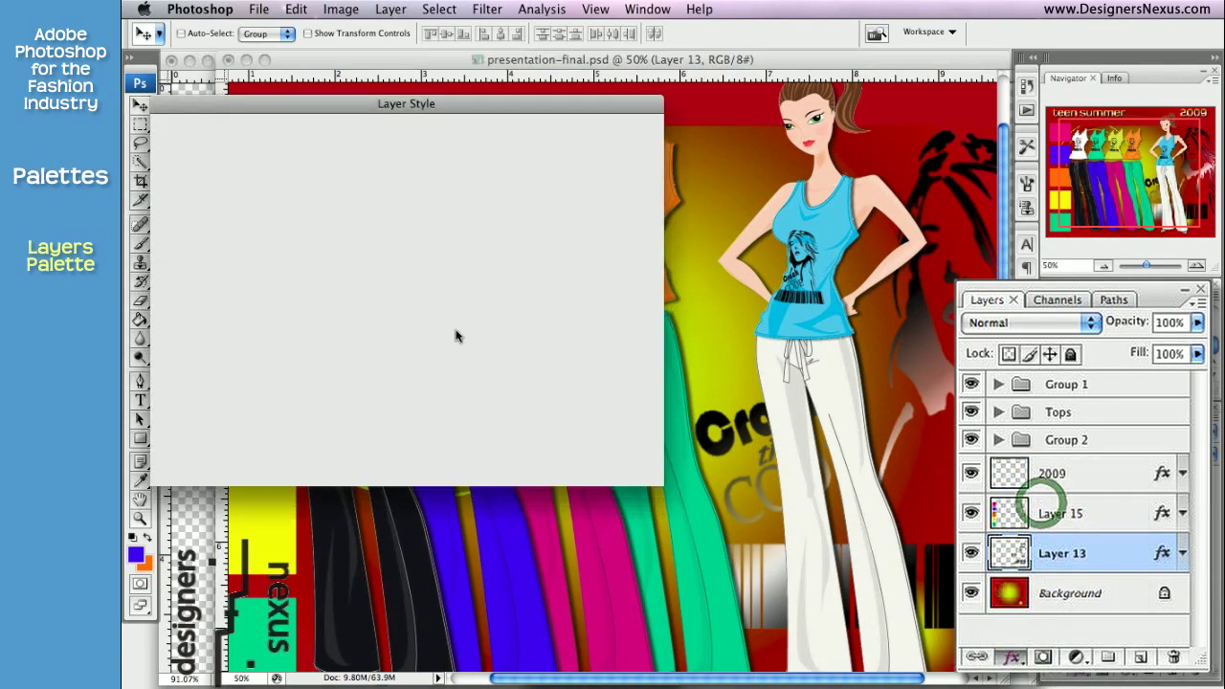
{"action": "left_click", "coordinate": [203, 252]}
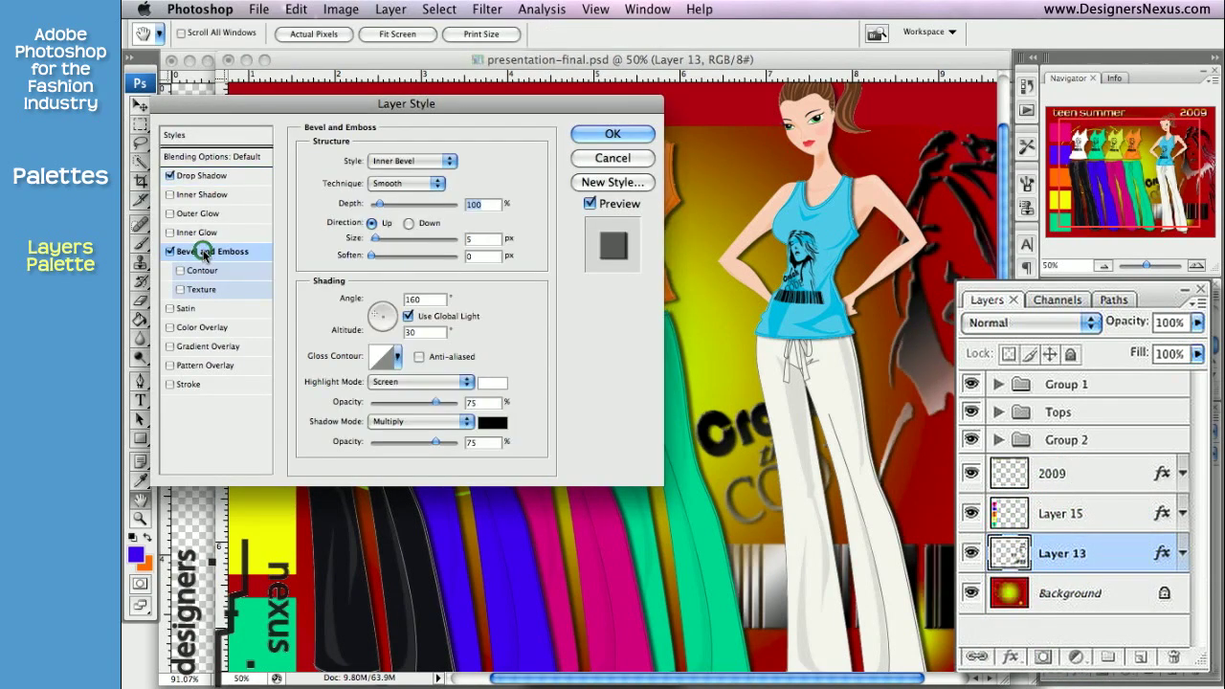
{"action": "left_click", "coordinate": [223, 177]}
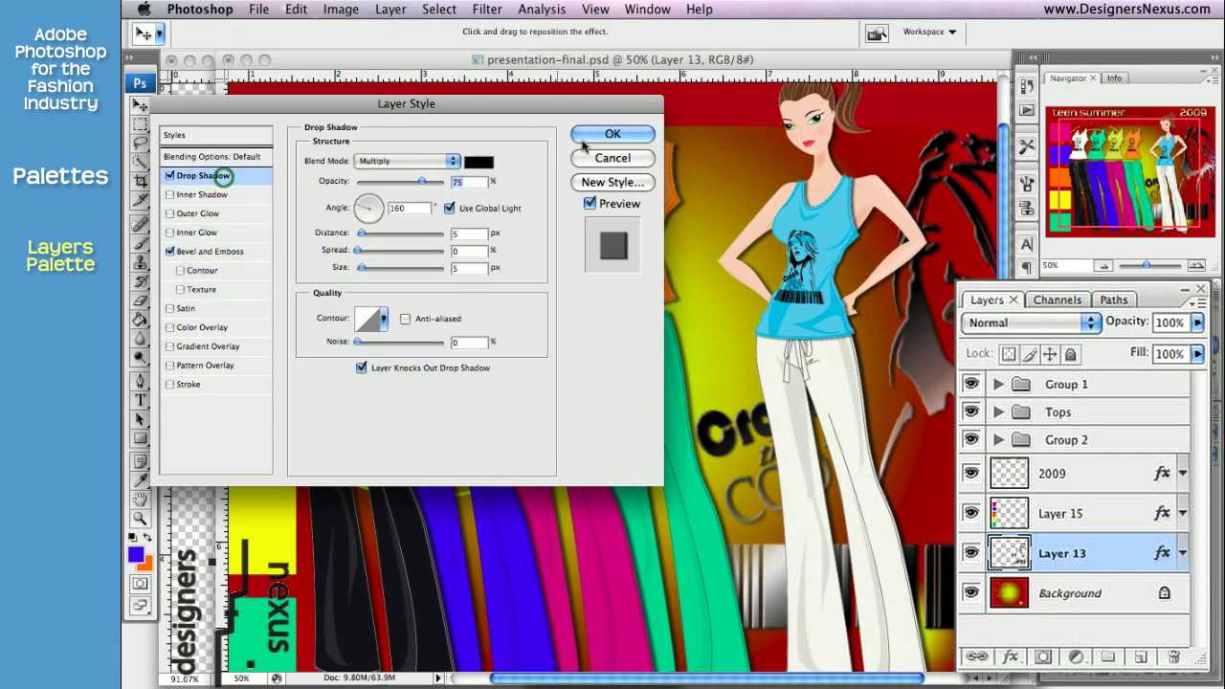
{"action": "left_click", "coordinate": [617, 136]}
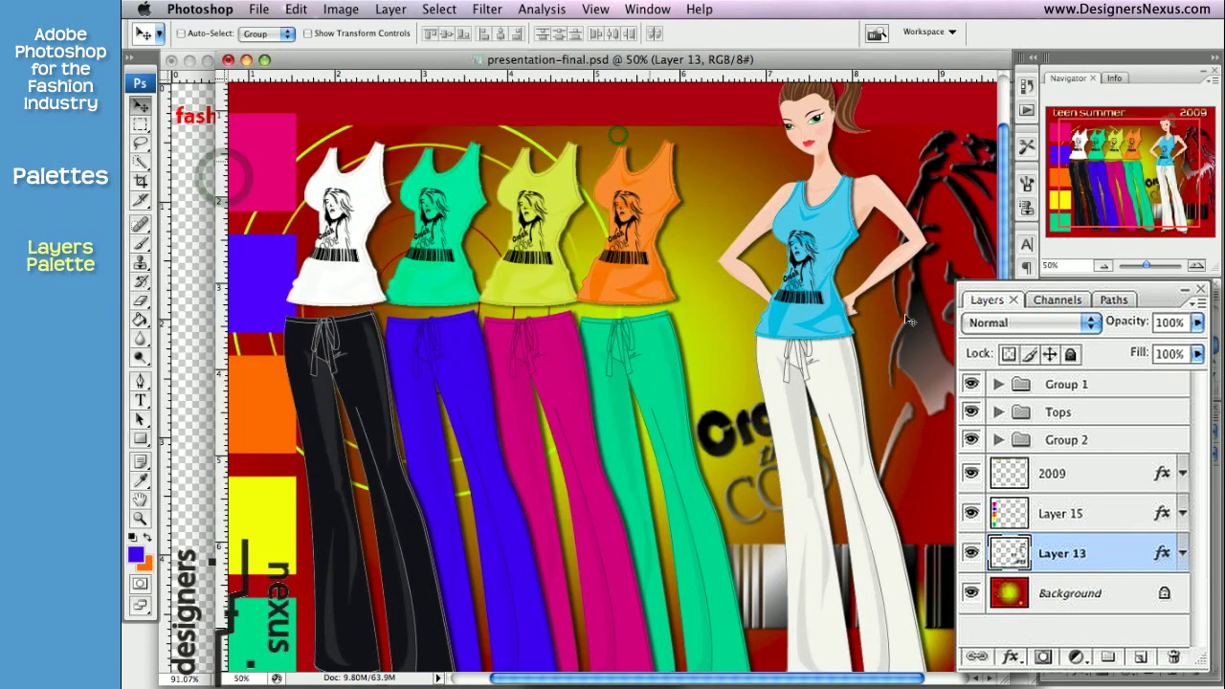
{"action": "left_click", "coordinate": [1179, 554]}
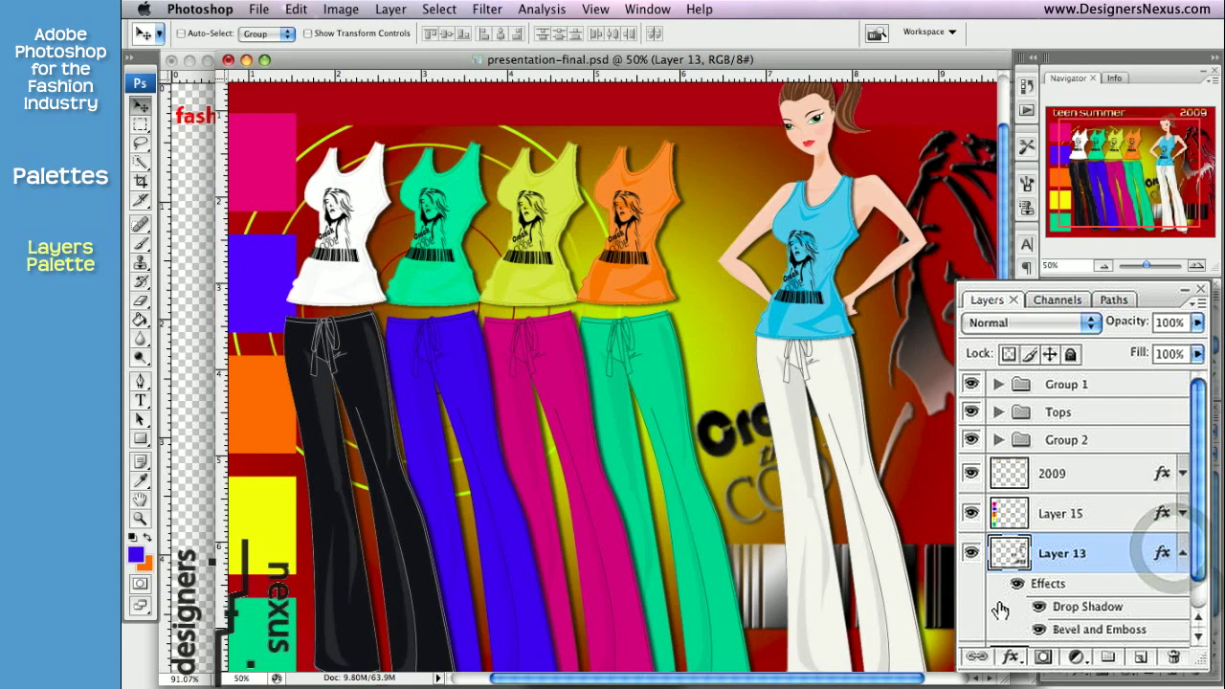
{"action": "left_click", "coordinate": [1183, 553]}
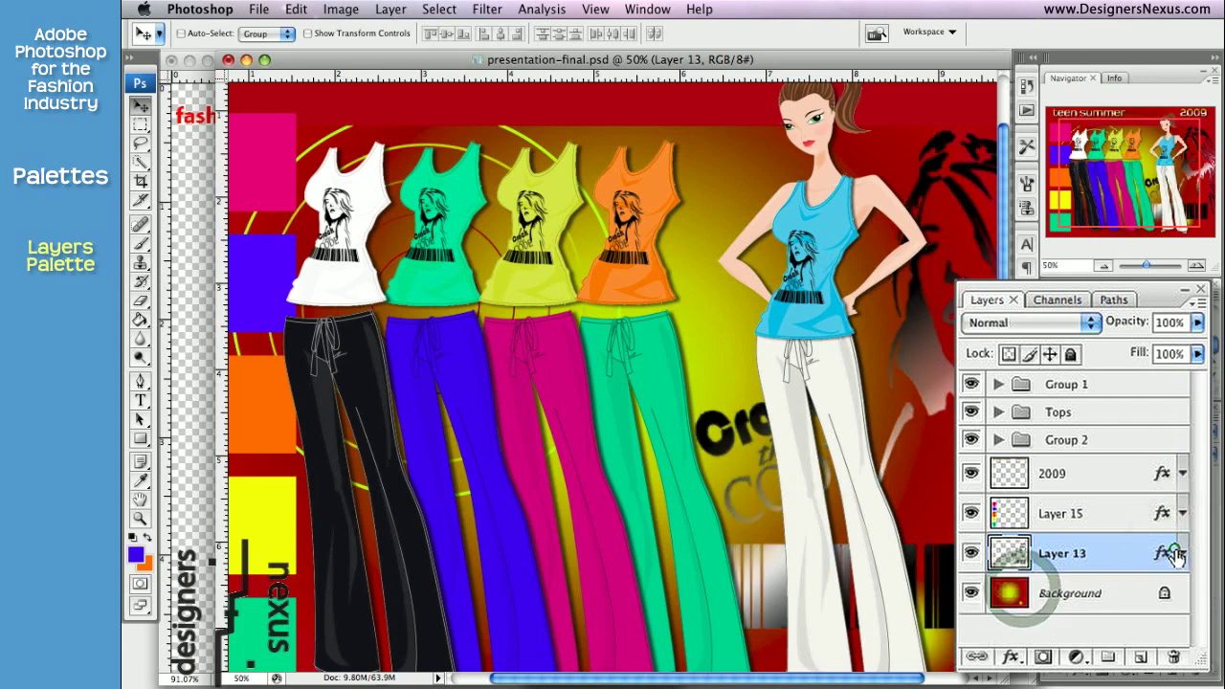
Expand the Tops group and switch the visibility of Layer 11 copy 5 and Layer 5 copy 4 off and on
{"action": "left_click", "coordinate": [997, 413]}
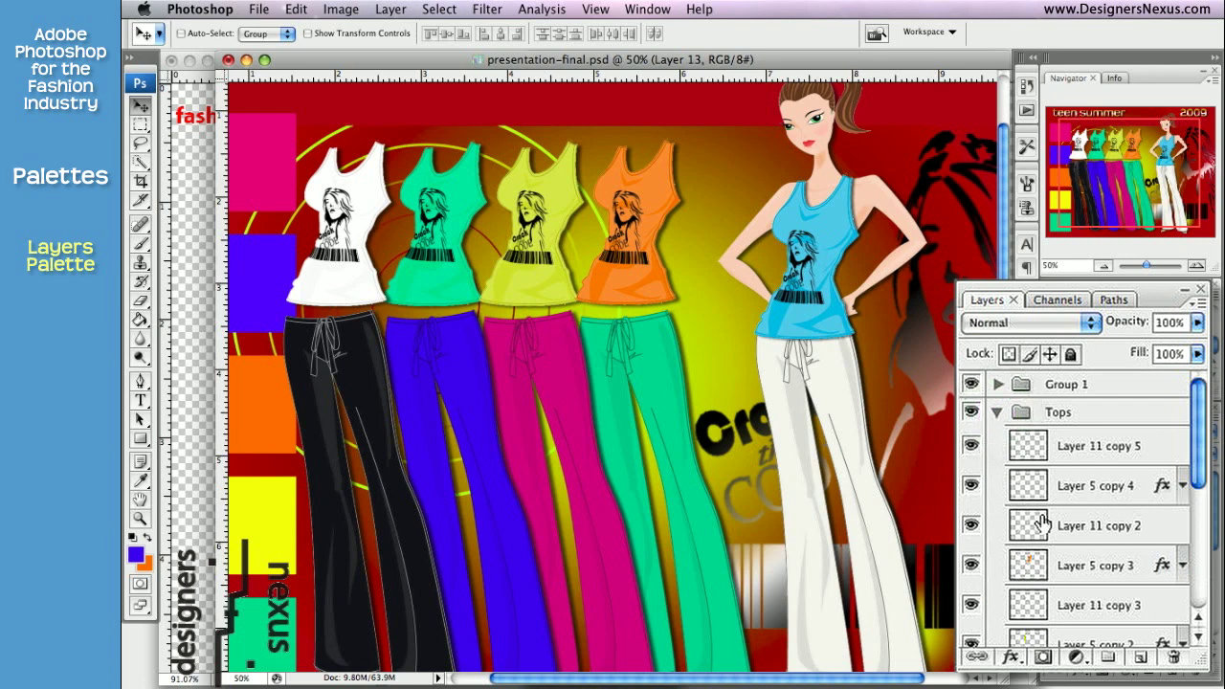
{"action": "left_click", "coordinate": [970, 446]}
{"action": "left_click", "coordinate": [970, 446]}
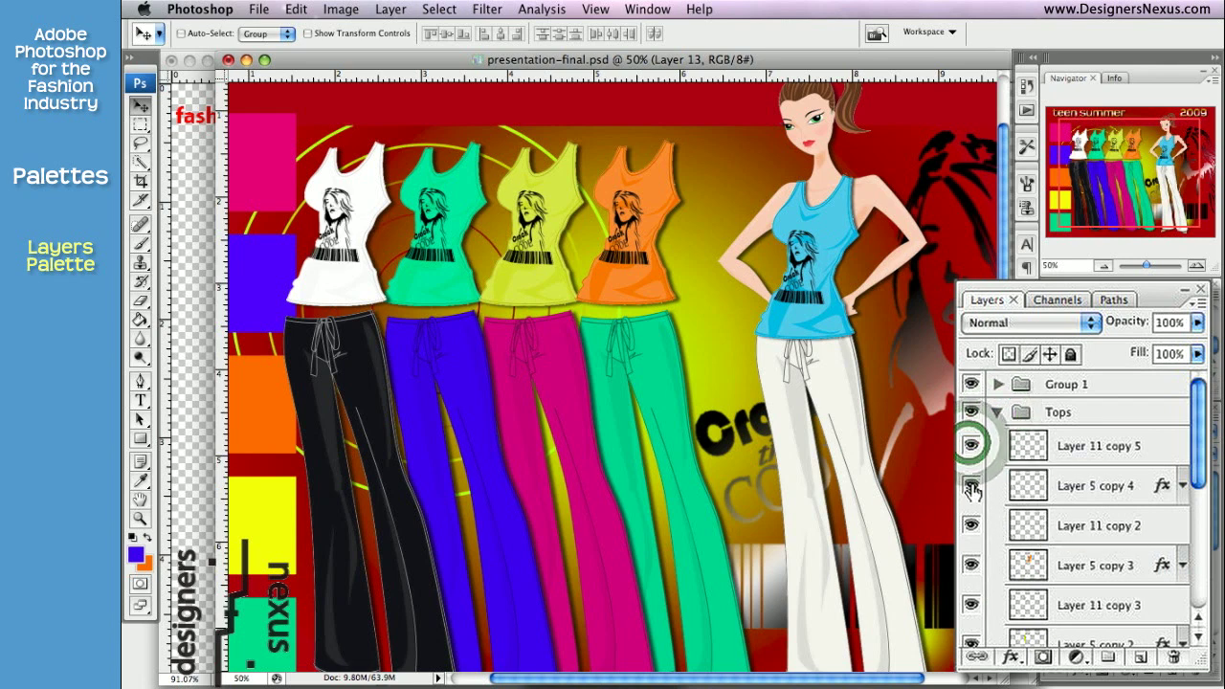
{"action": "left_click", "coordinate": [970, 486]}
{"action": "left_click", "coordinate": [970, 487]}
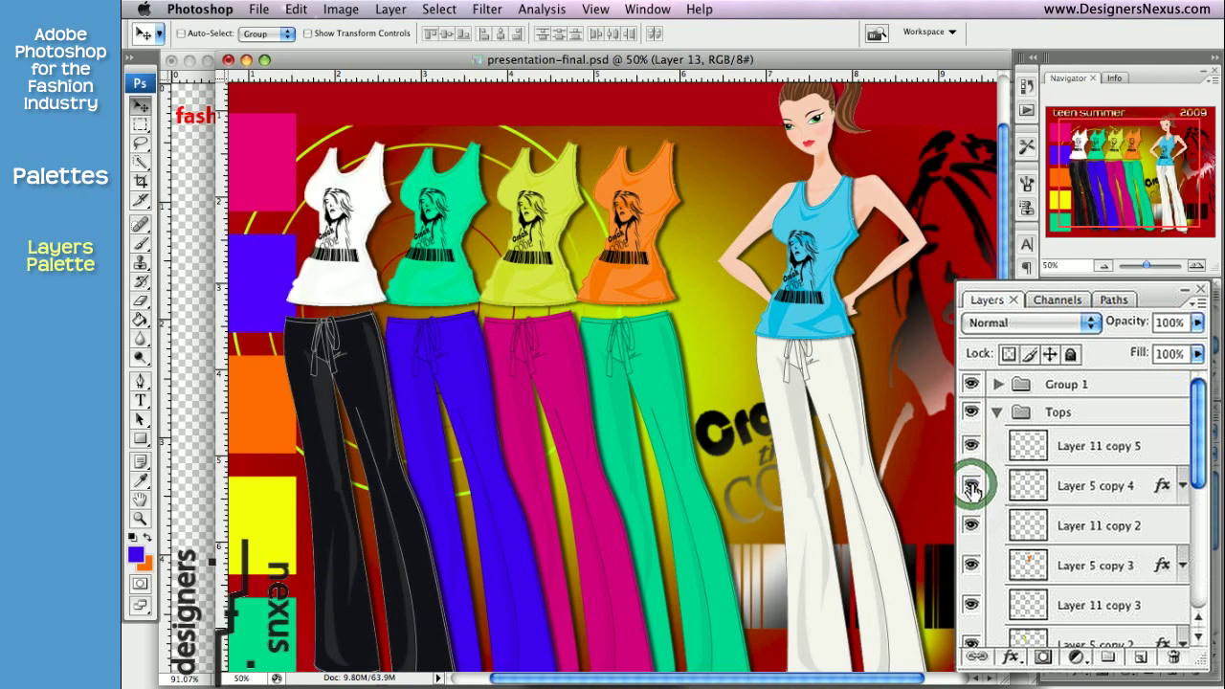
Select the linked layers Layer 11 copy 5 and Layer 5 copy 4 and merge them into one layer
{"action": "left_click", "coordinate": [1102, 446]}
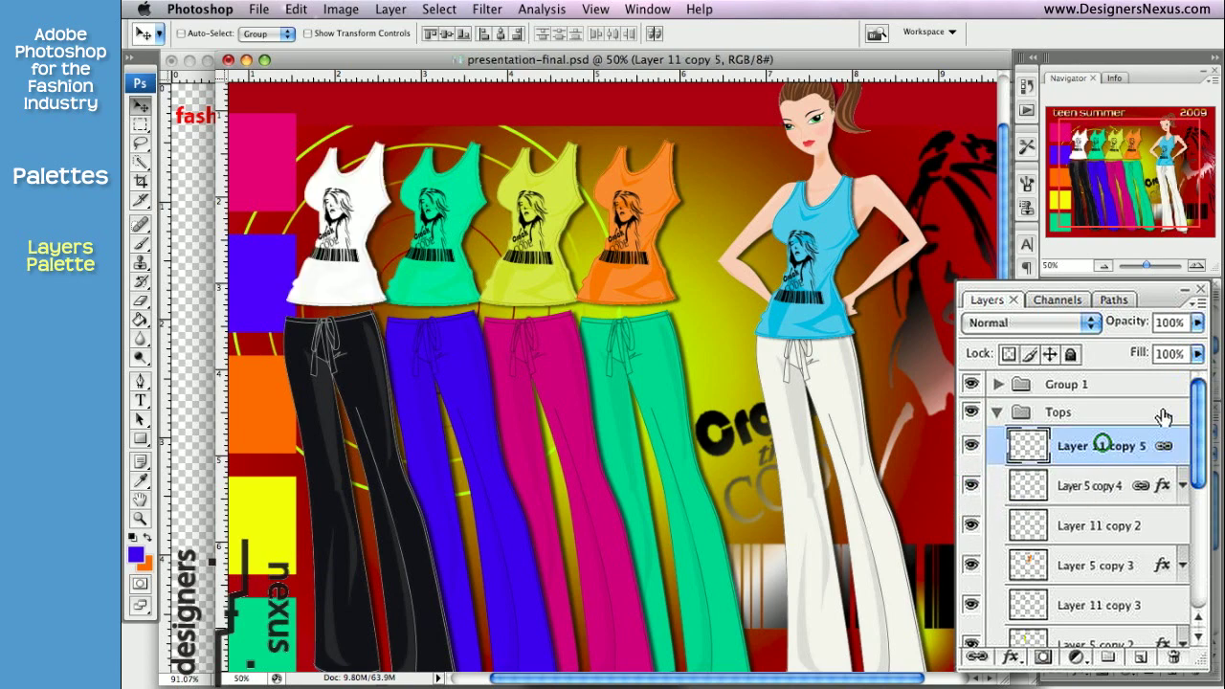
{"action": "left_click", "coordinate": [1199, 304]}
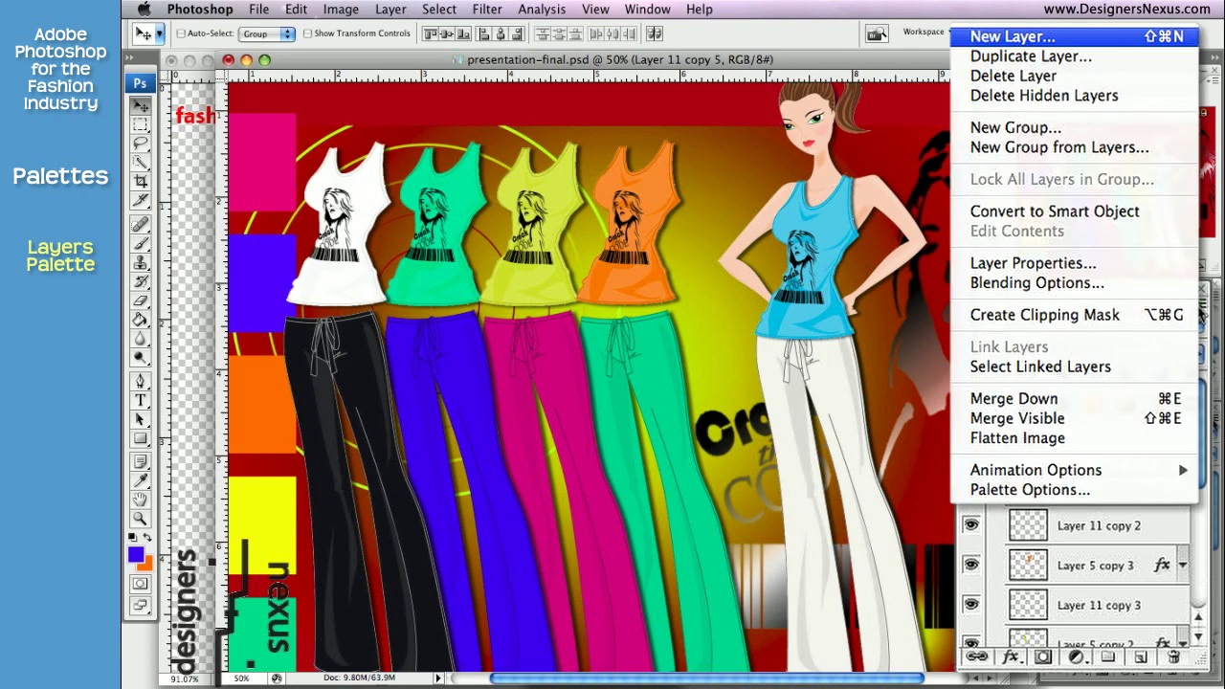
{"action": "left_click", "coordinate": [1081, 418]}
{"action": "left_click", "coordinate": [1088, 460]}
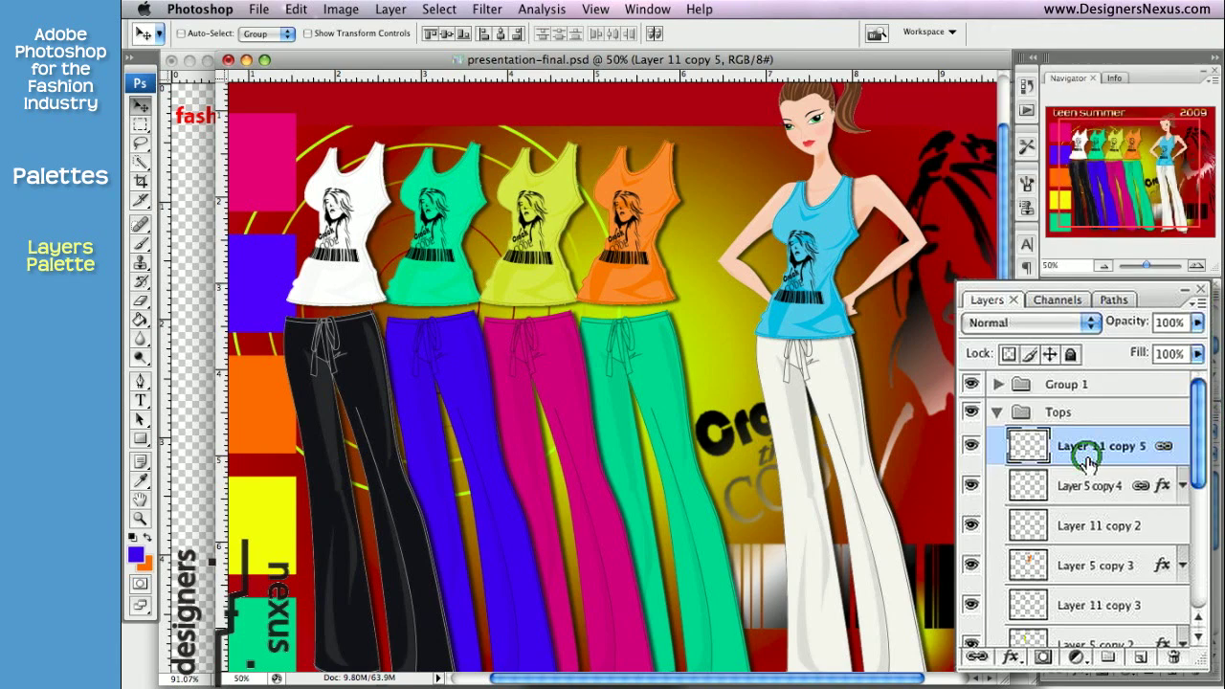
{"action": "left_click", "coordinate": [1092, 485], "text": "super"}
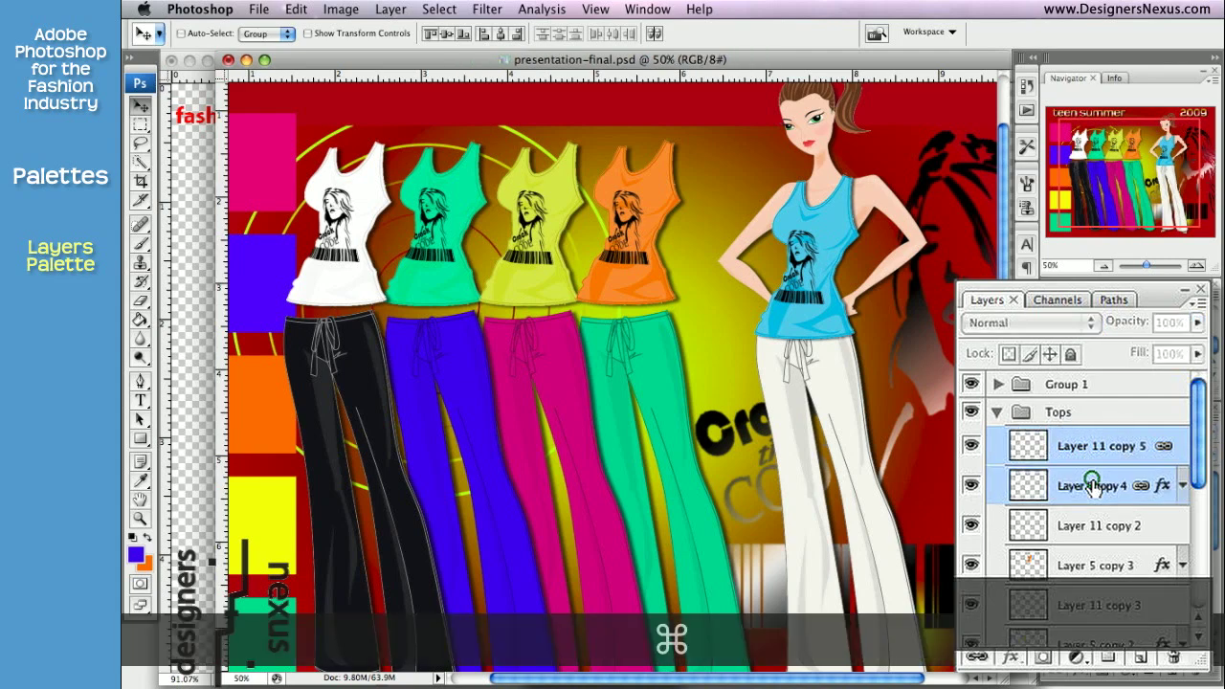
{"action": "left_click", "coordinate": [1197, 303]}
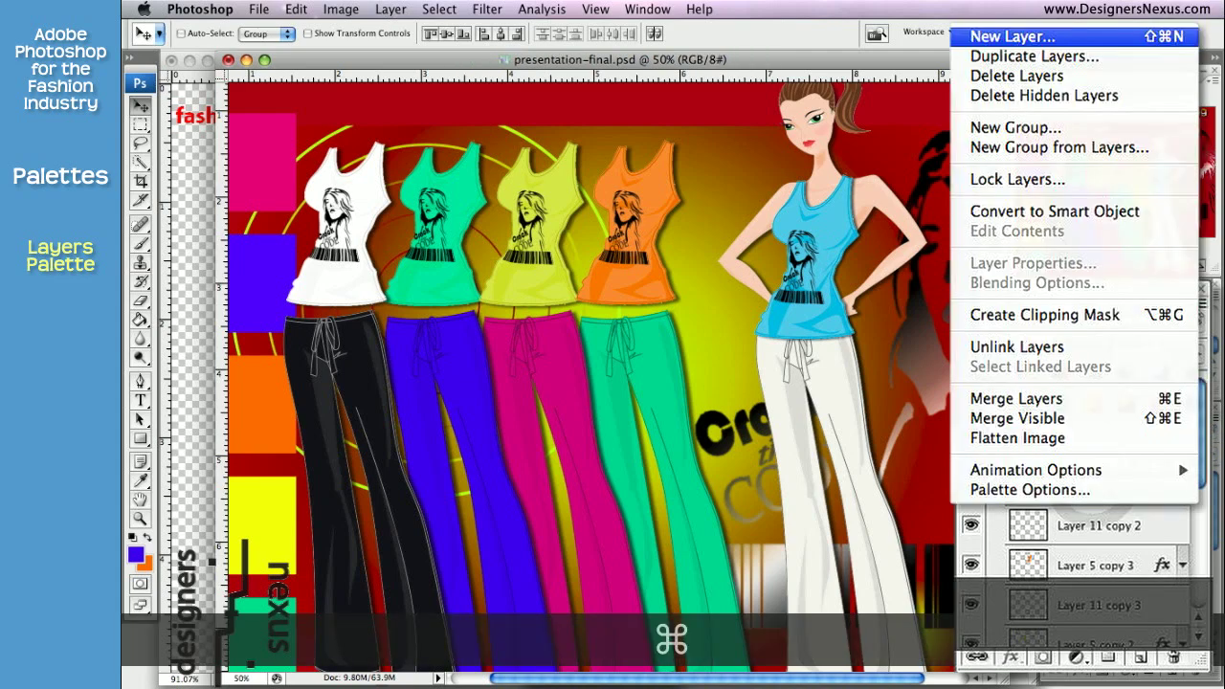
{"action": "left_click", "coordinate": [1106, 403]}
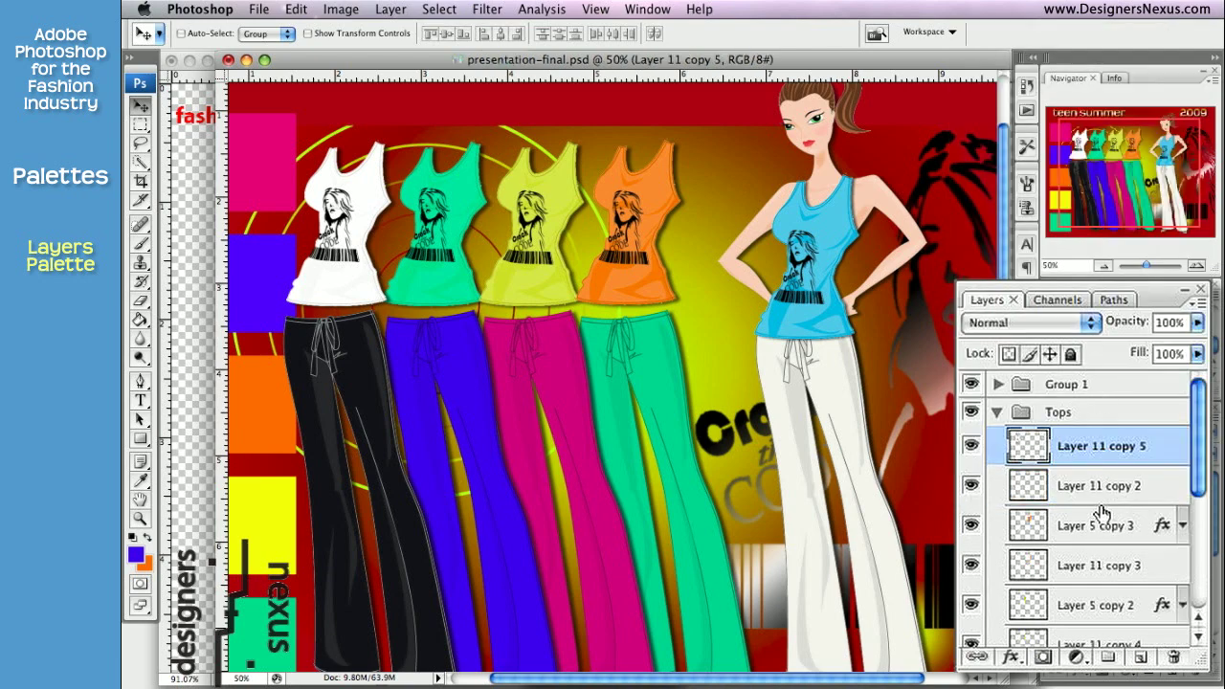
Select the linked layers Layer 11 copy 2 and Layer 5 copy 3 and merge them into one layer
{"action": "left_click", "coordinate": [1116, 484]}
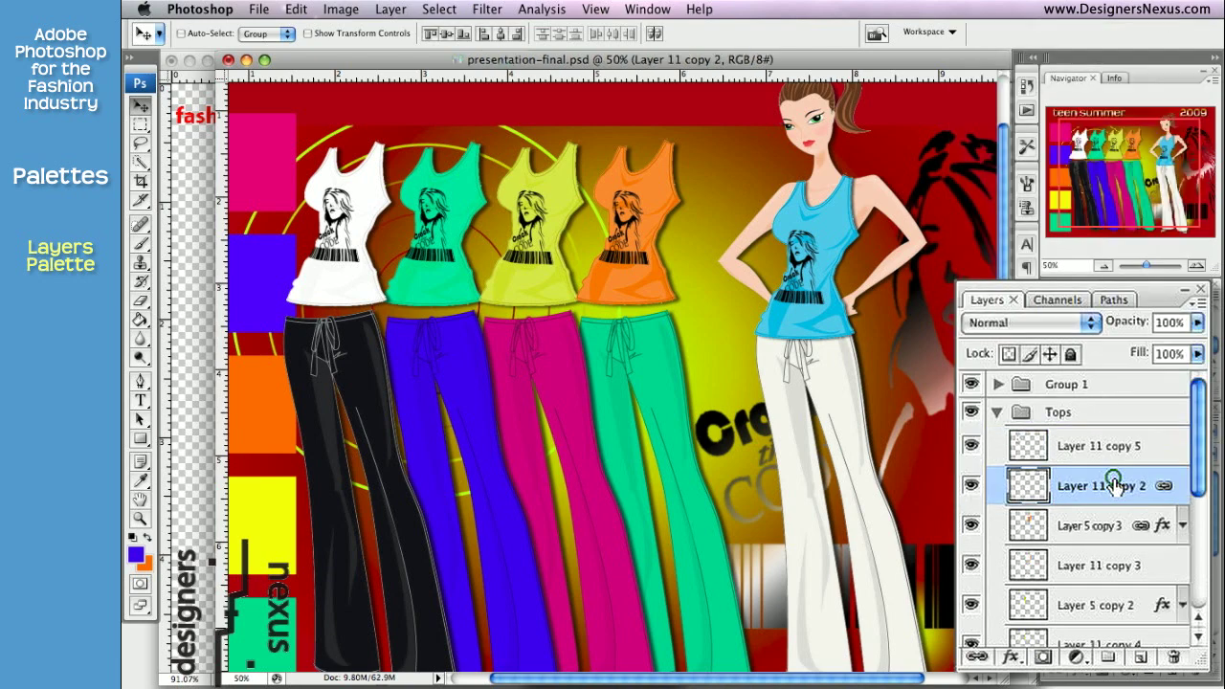
{"action": "left_click", "coordinate": [1118, 524], "text": "super"}
{"action": "right_click", "coordinate": [1118, 523]}
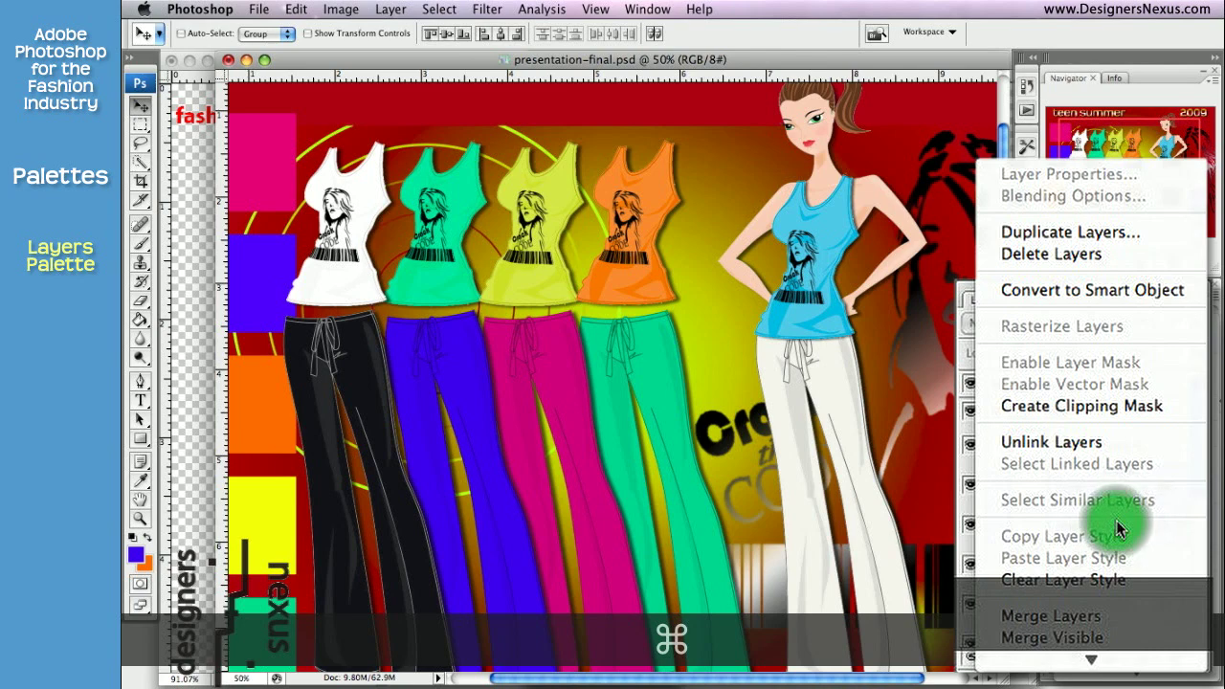
{"action": "left_click", "coordinate": [1053, 617]}
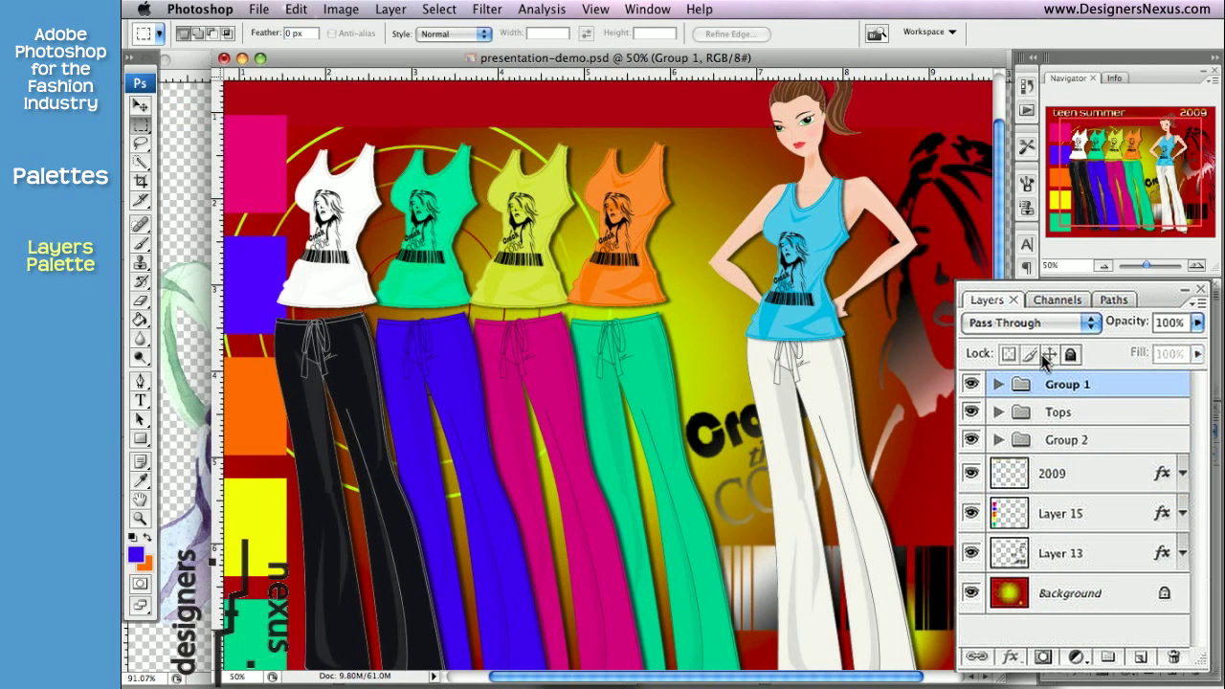
Expand and collapse Group 1 in presentation-demo.psd, ungroup its layers, and undo the ungrouping
{"action": "left_click", "coordinate": [997, 385]}
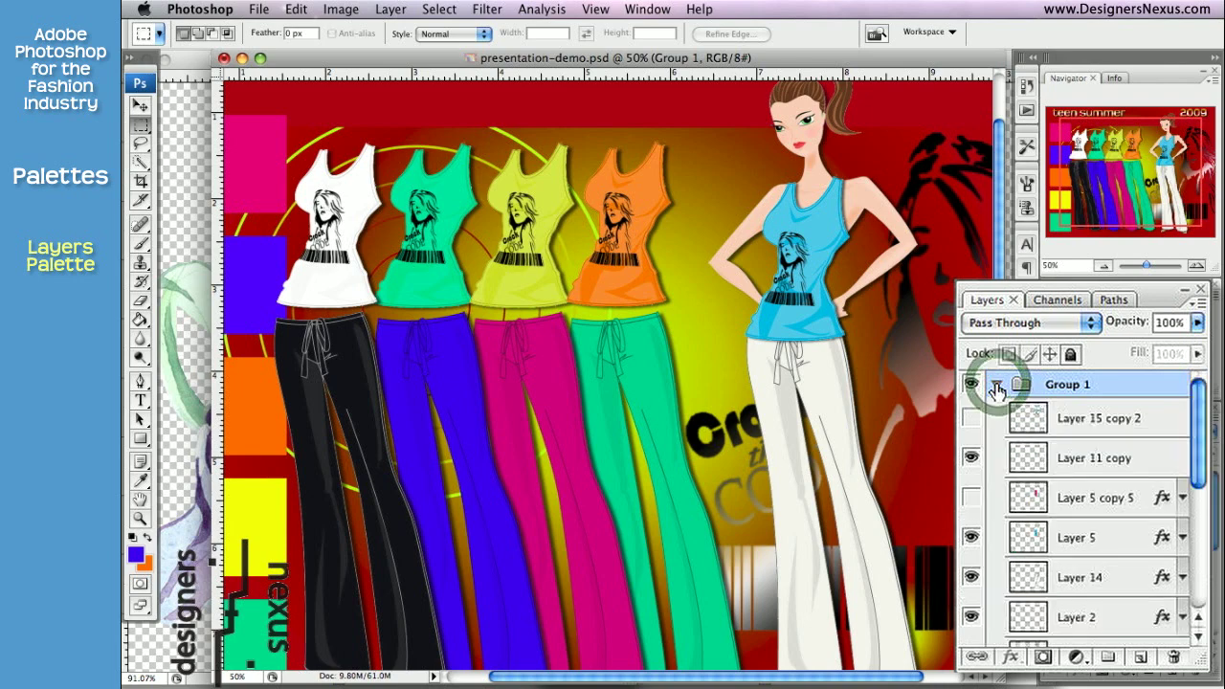
{"action": "left_click", "coordinate": [998, 385]}
{"action": "right_click", "coordinate": [1032, 384]}
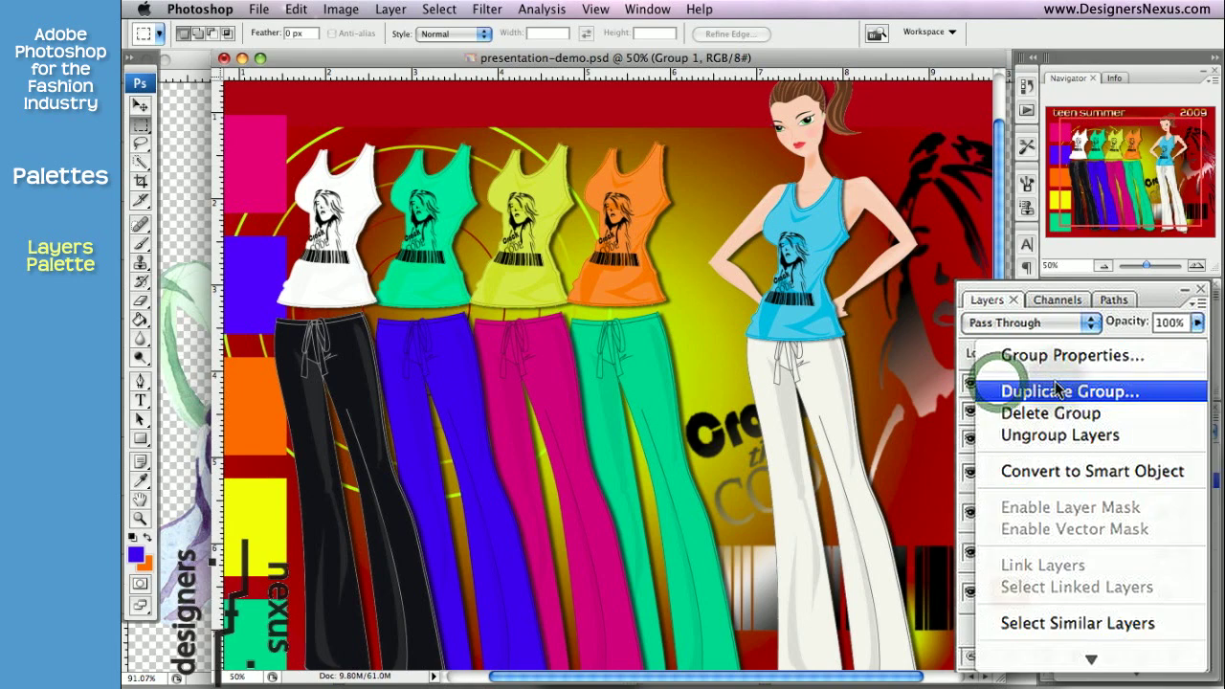
{"action": "left_click", "coordinate": [1054, 436]}
{"action": "key", "text": "super+z"}
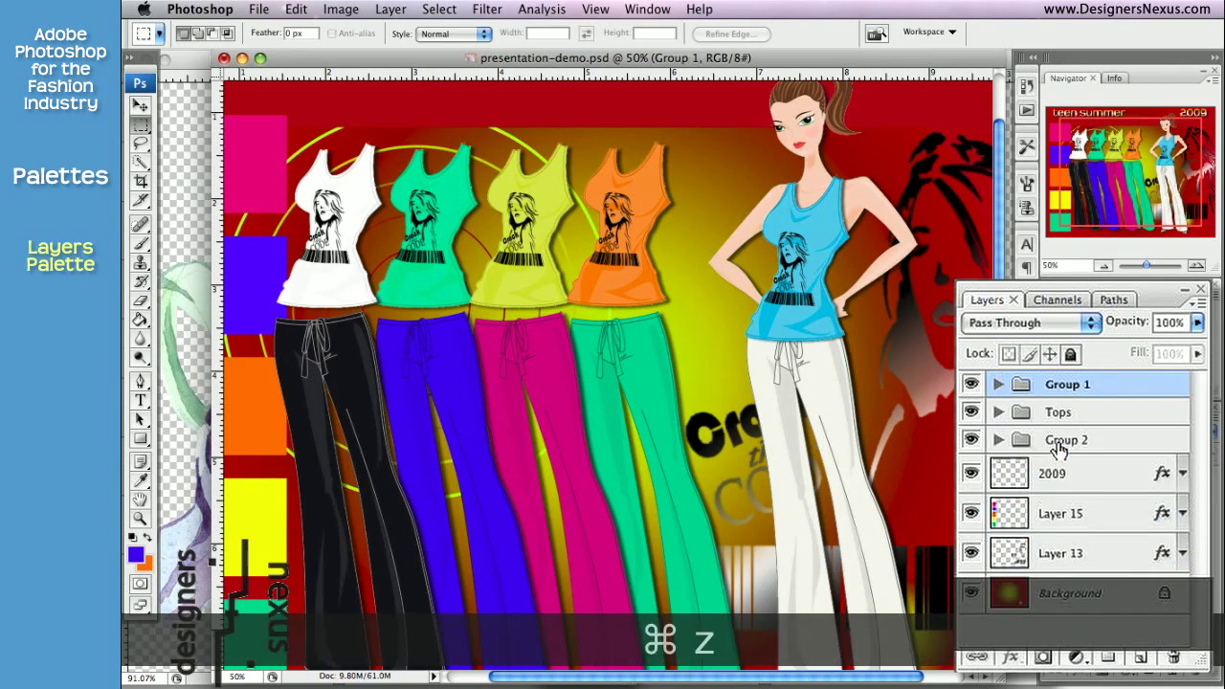
Expand Group 1, select Layer 11 copy on the figure's blue top, and switch that layer's visibility off and on
{"action": "left_click", "coordinate": [999, 385]}
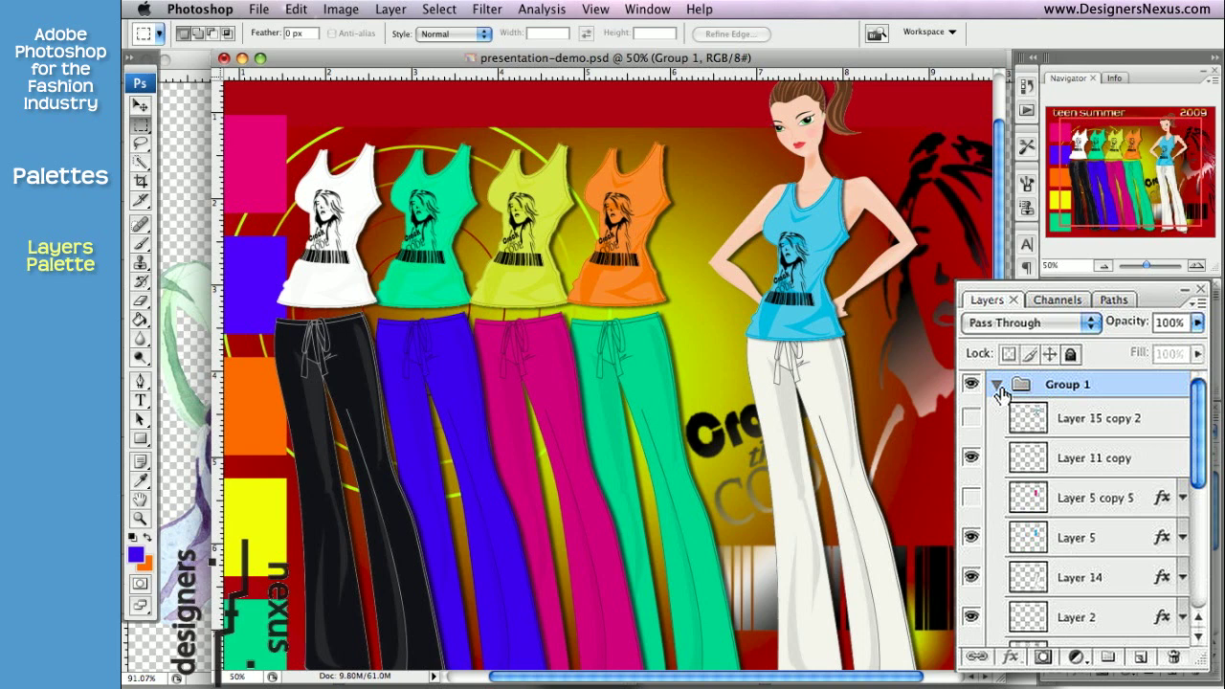
{"action": "key", "text": "z"}
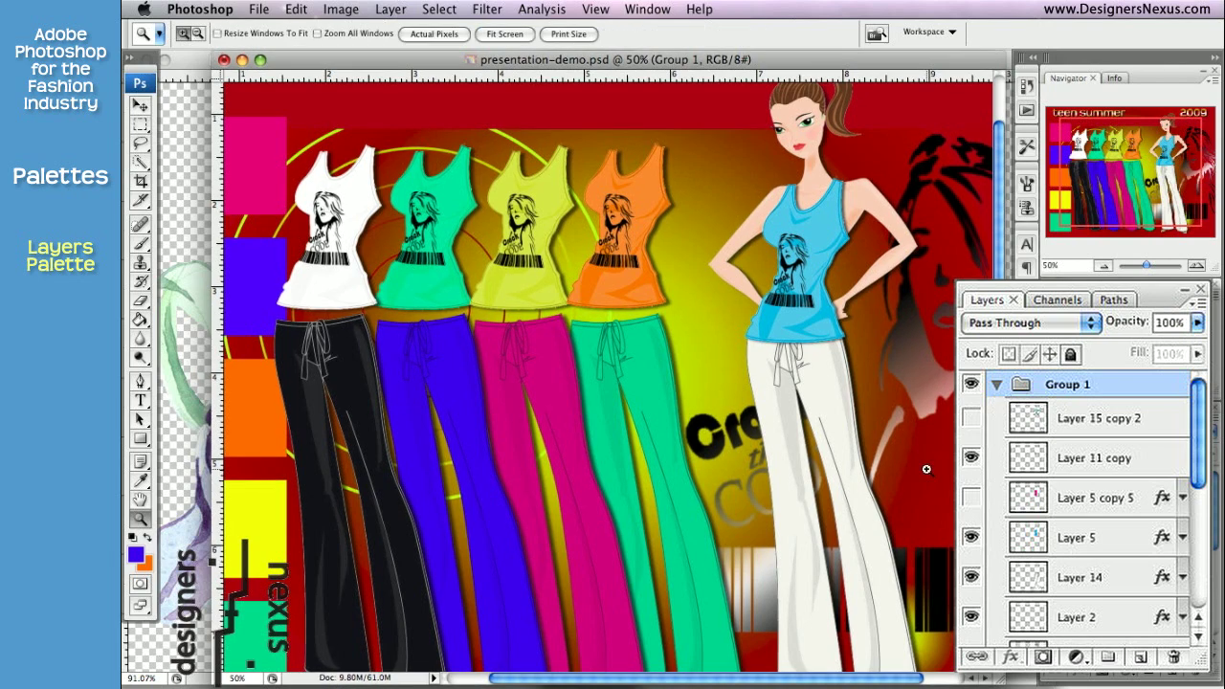
{"action": "left_click_drag", "start_coordinate": [857, 289], "coordinate": [916, 356]}
{"action": "left_click", "coordinate": [899, 557], "text": "ctrl"}
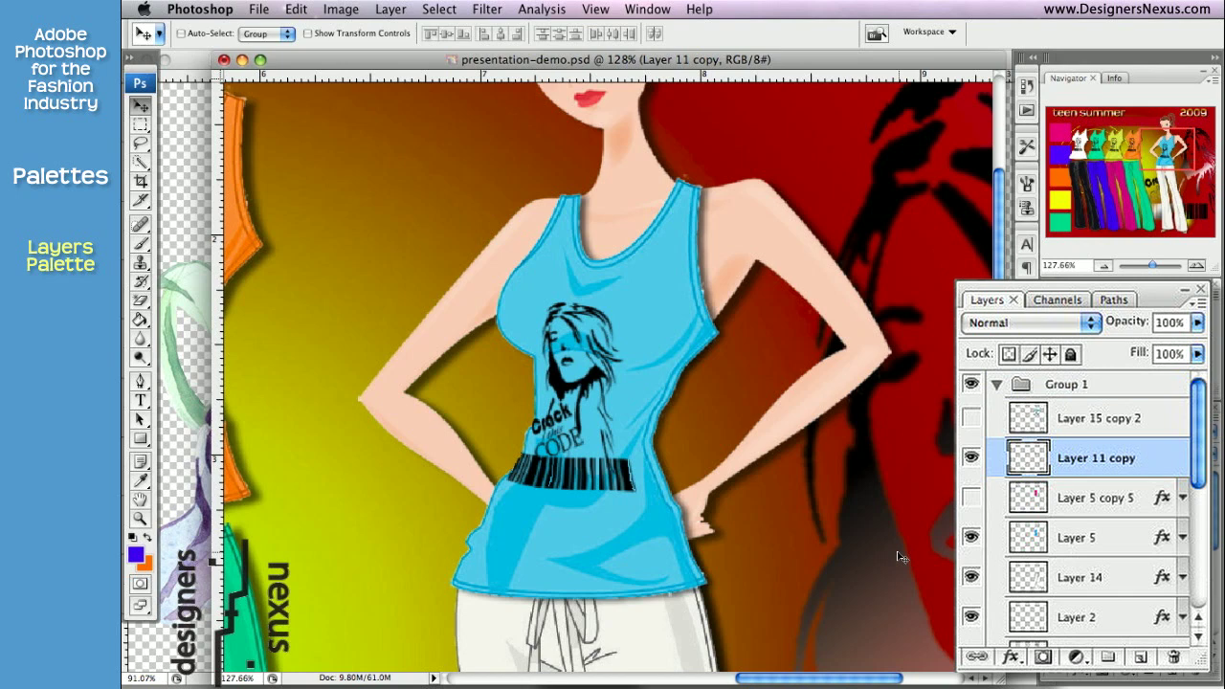
{"action": "left_click", "coordinate": [971, 460]}
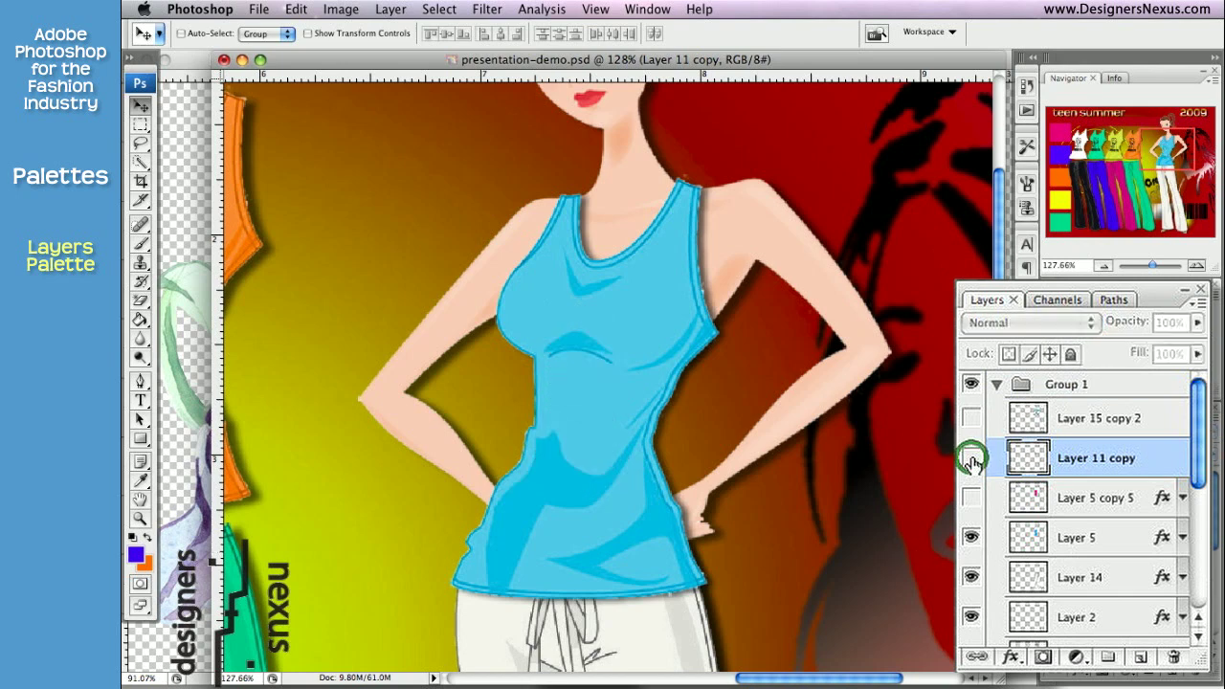
{"action": "left_click", "coordinate": [971, 459]}
Show the pink top Layer 5 copy 5, hide the blue top Layer 5, and check the visibility of Layer 11 copy
{"action": "left_click", "coordinate": [971, 500]}
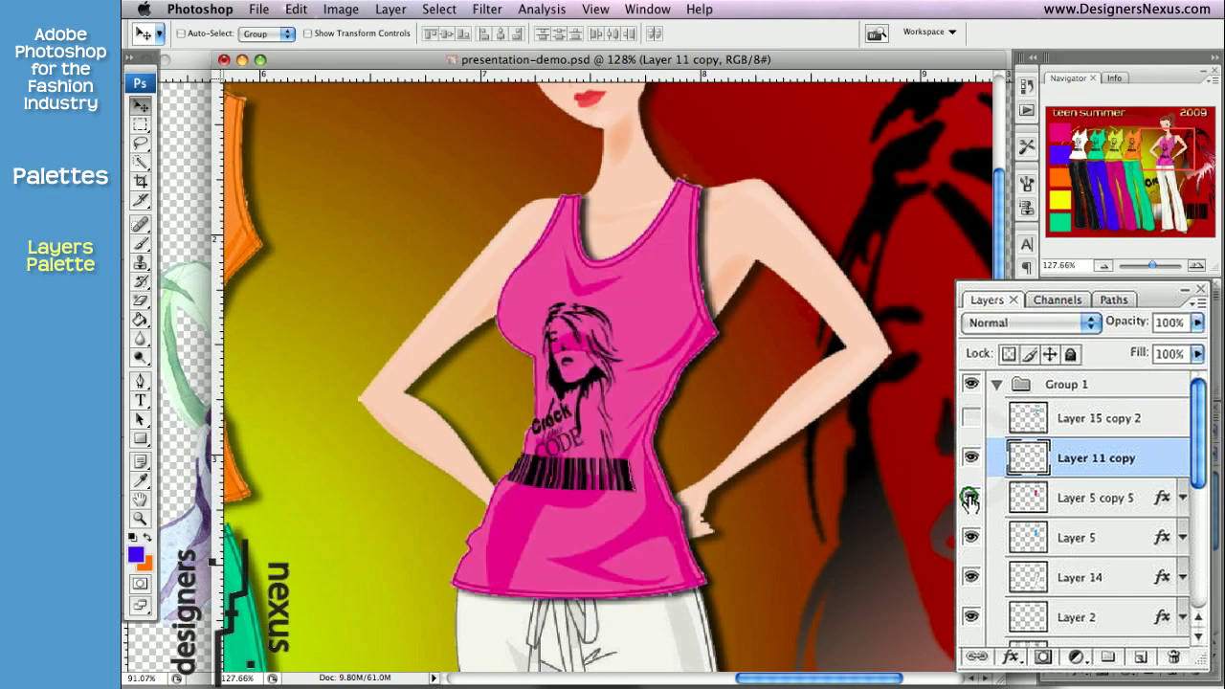
{"action": "left_click", "coordinate": [971, 537]}
{"action": "mouse_move", "coordinate": [578, 384]}
{"action": "left_mouse_down"}
{"action": "mouse_move", "coordinate": [599, 379]}
{"action": "mouse_move", "coordinate": [579, 383]}
{"action": "left_mouse_up"}
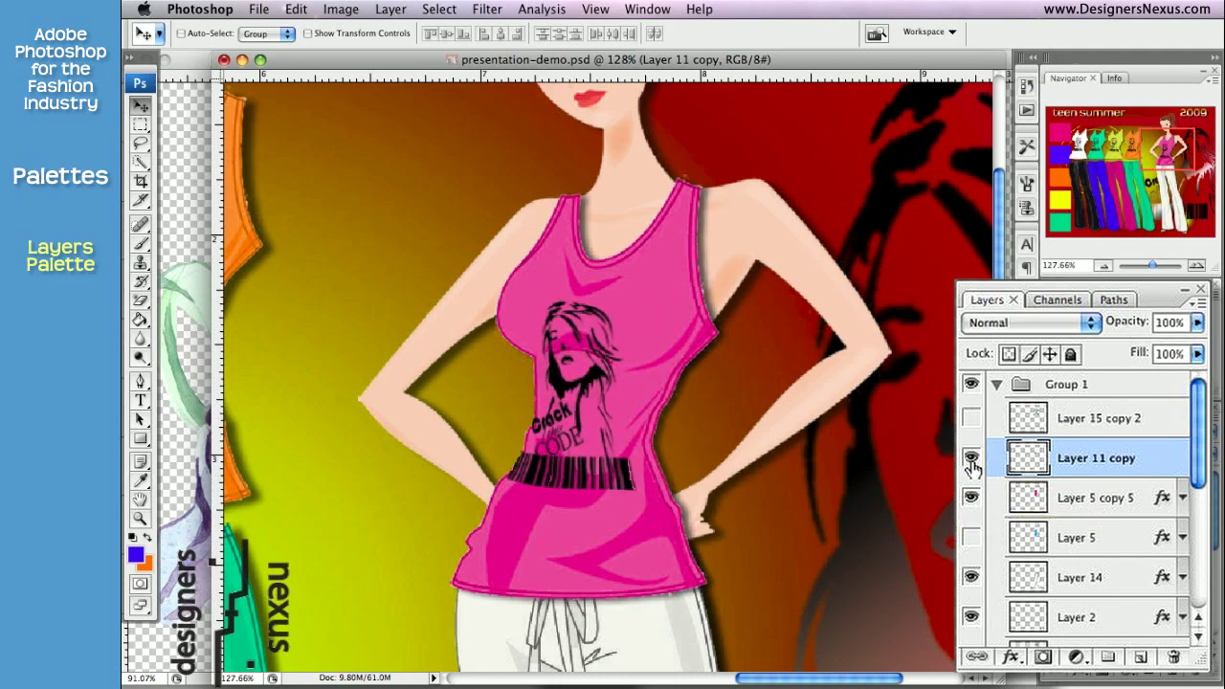
{"action": "left_click", "coordinate": [972, 460]}
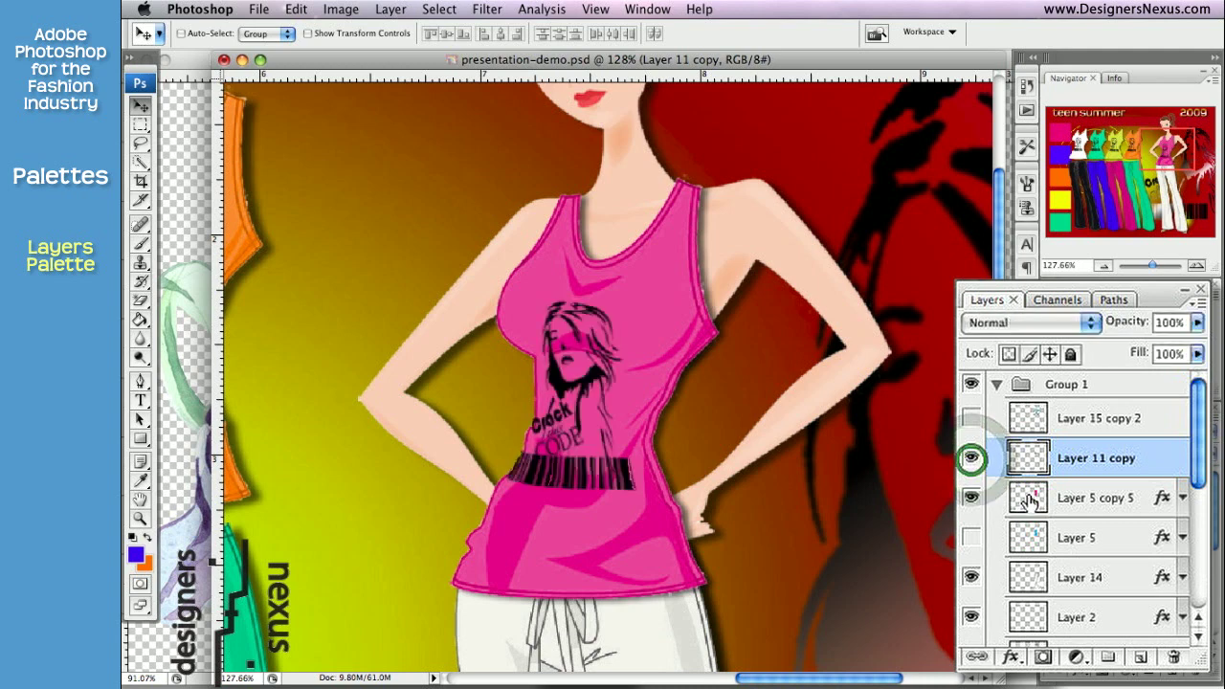
Expand the effects of Layer 5 copy 5 and switch them off and on
{"action": "left_click", "coordinate": [1182, 500]}
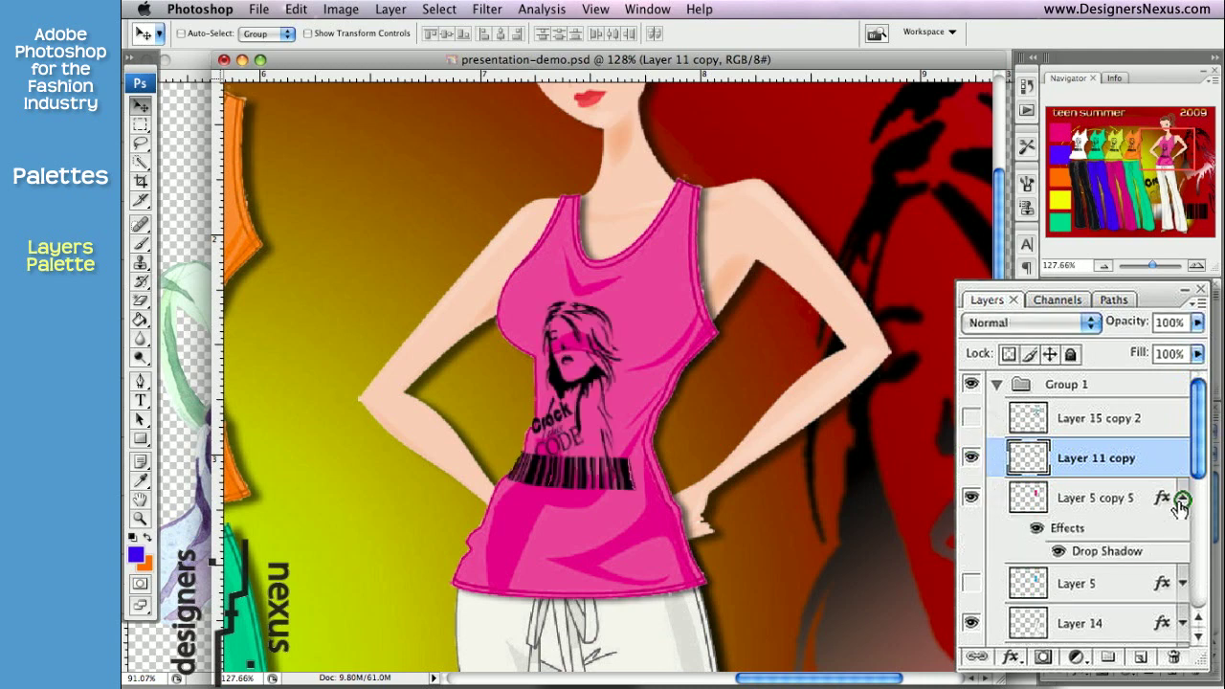
{"action": "left_click", "coordinate": [1038, 531]}
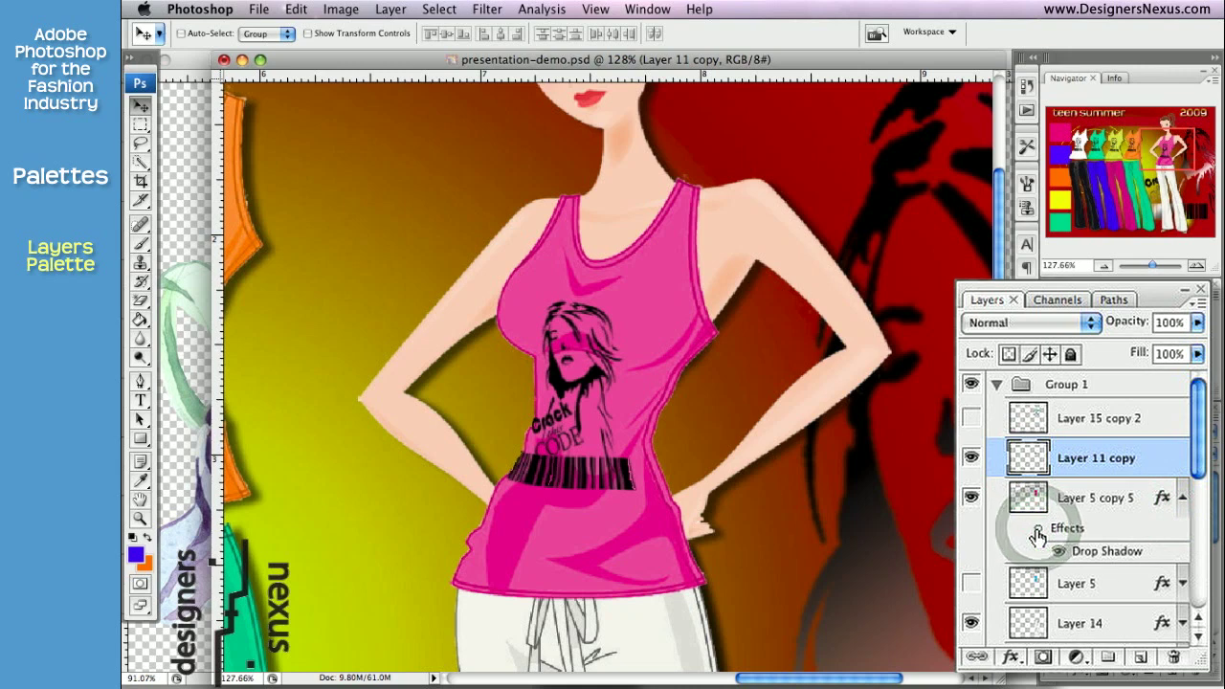
{"action": "left_click", "coordinate": [1037, 532]}
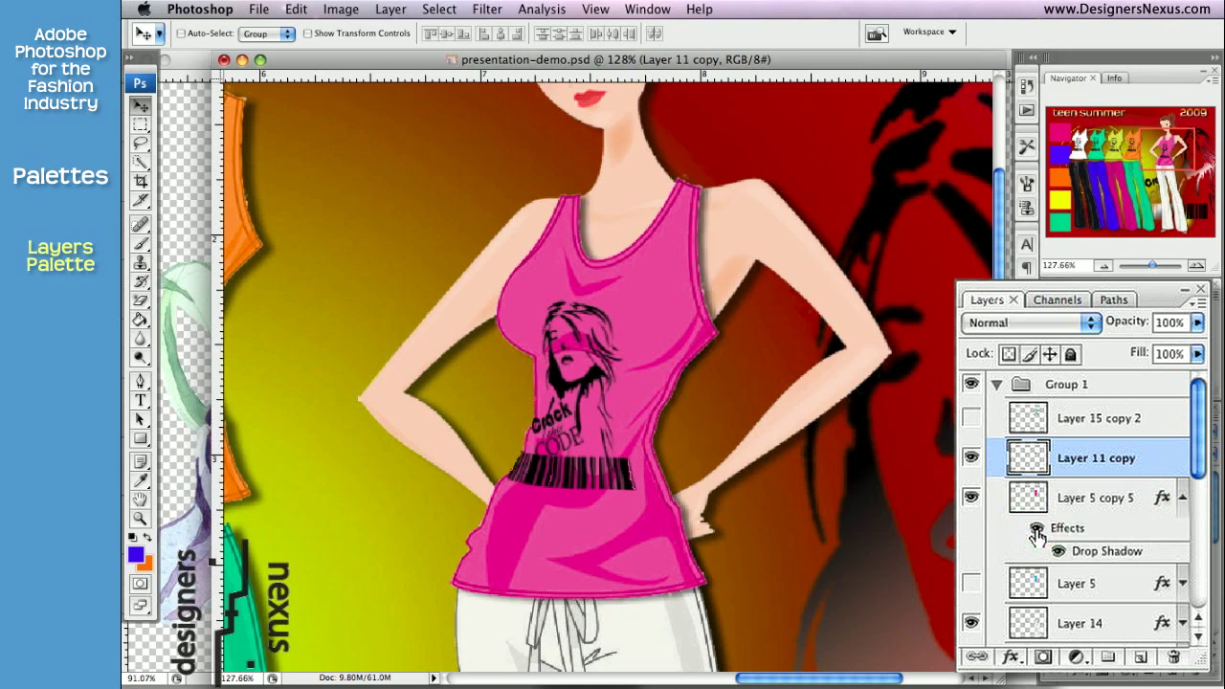
Show Layer 5 again and switch the visibility of Layer 5 copy 5 off and on
{"action": "left_click", "coordinate": [970, 583]}
{"action": "left_click", "coordinate": [972, 498]}
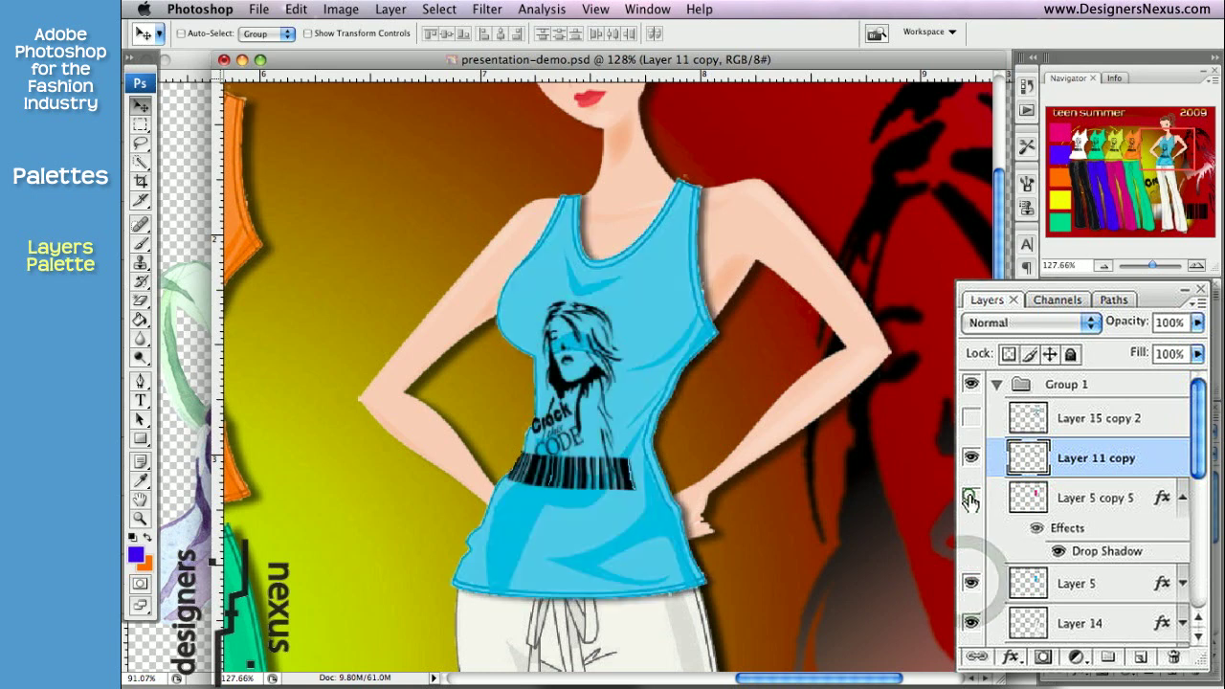
{"action": "left_click", "coordinate": [972, 498]}
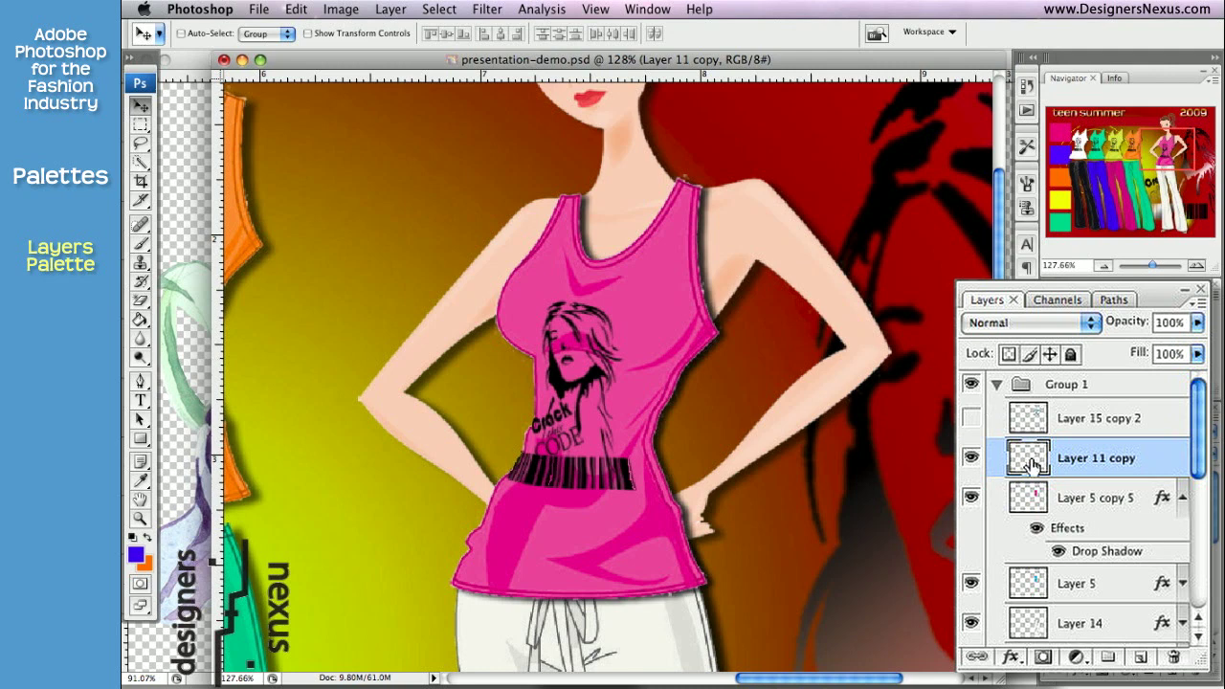
Select Layer 5 together with Layer 11 copy and merge the two layers
{"action": "left_click", "coordinate": [1094, 587], "text": "super"}
{"action": "right_click", "coordinate": [1096, 589]}
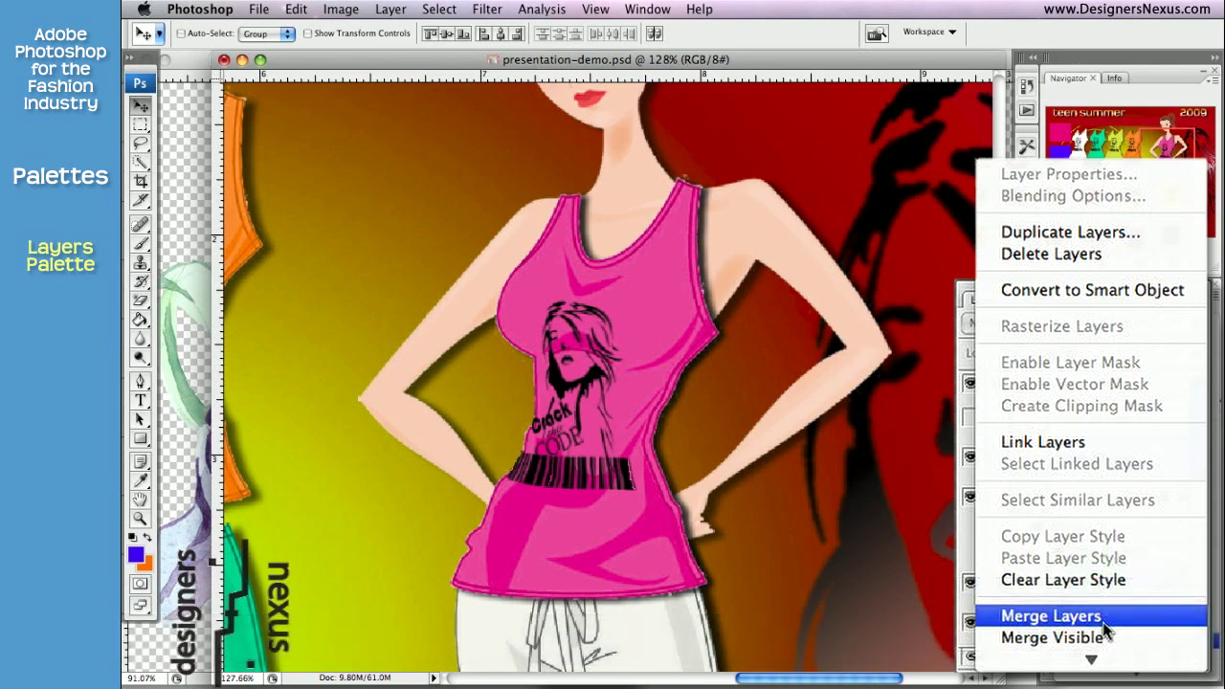
{"action": "left_click", "coordinate": [1103, 621]}
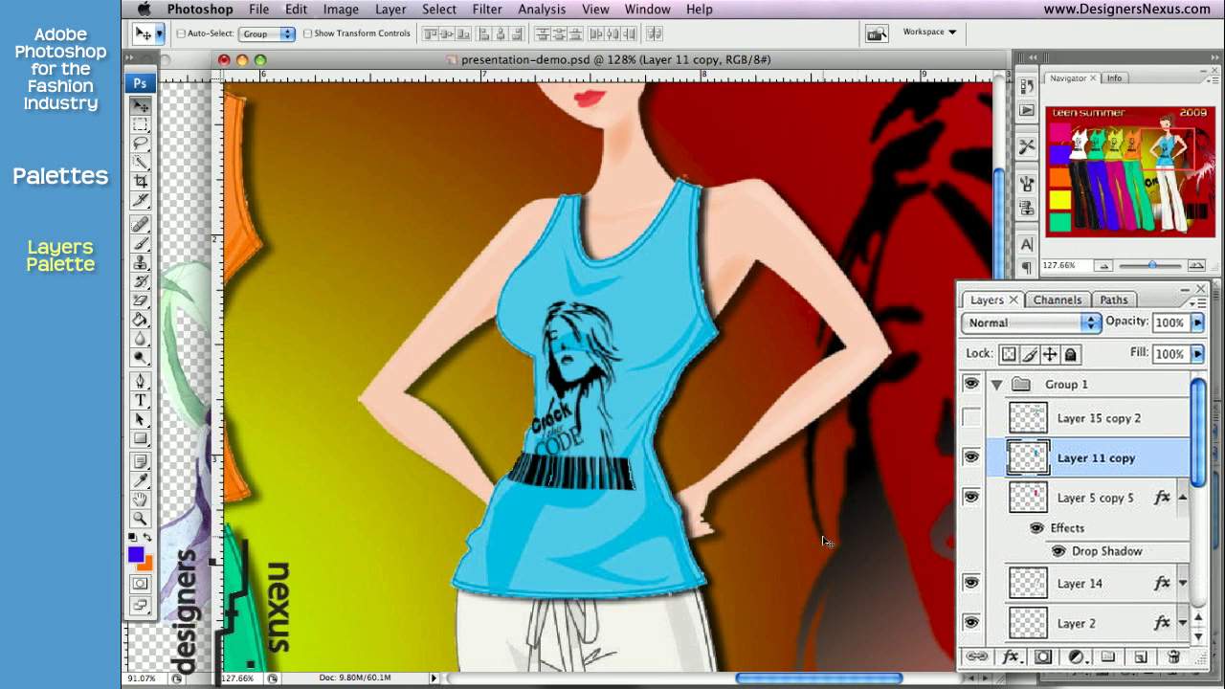
Move the merged blue top aside, erase its black print with the Magic Eraser, and move it back over the pink top
{"action": "left_click_drag", "start_coordinate": [646, 315], "coordinate": [769, 308]}
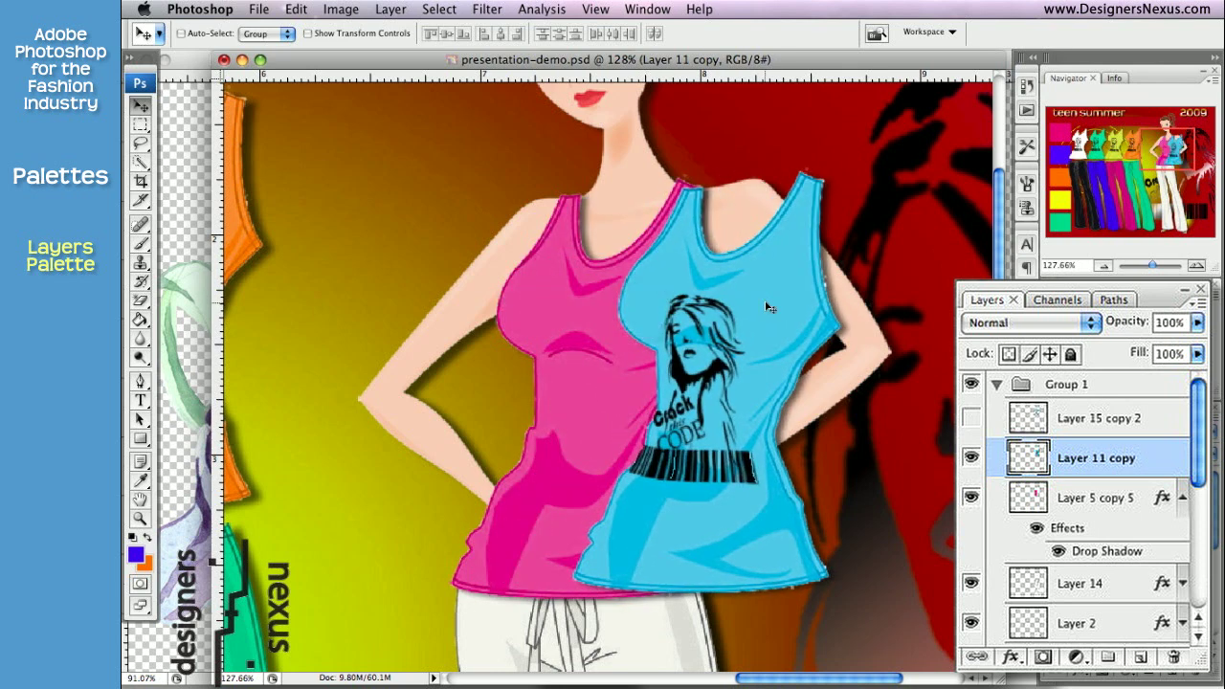
{"action": "left_click", "coordinate": [142, 302]}
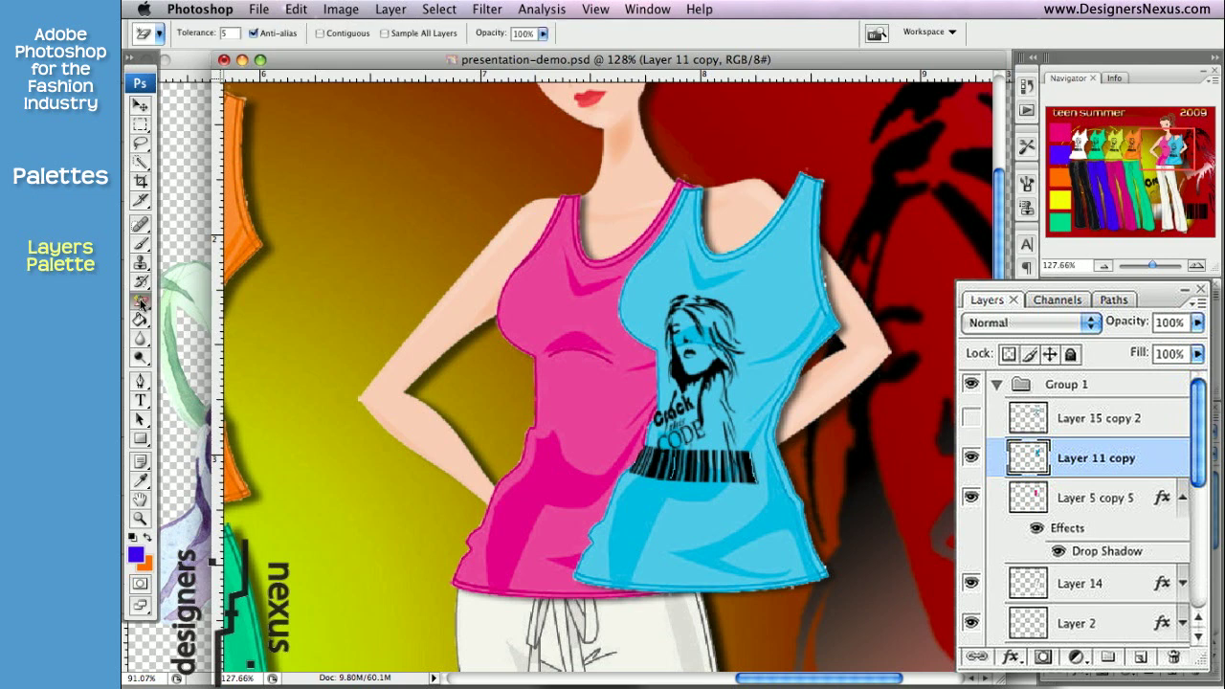
{"action": "left_click", "coordinate": [682, 385]}
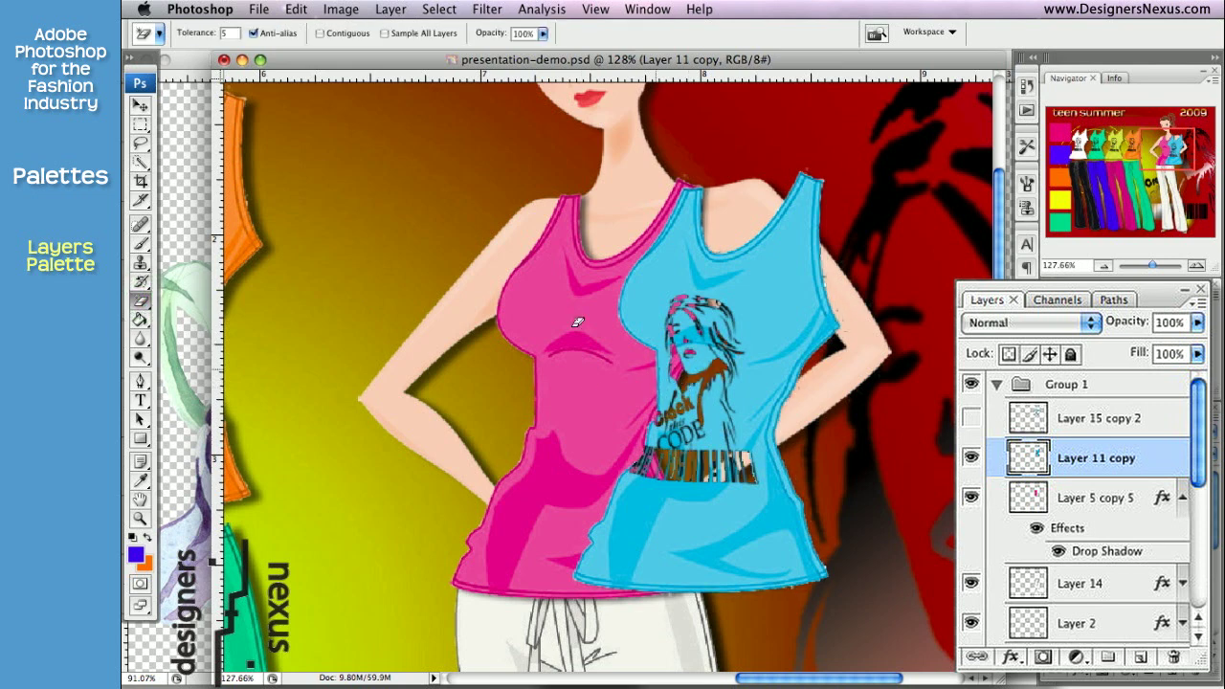
{"action": "left_click", "coordinate": [137, 106]}
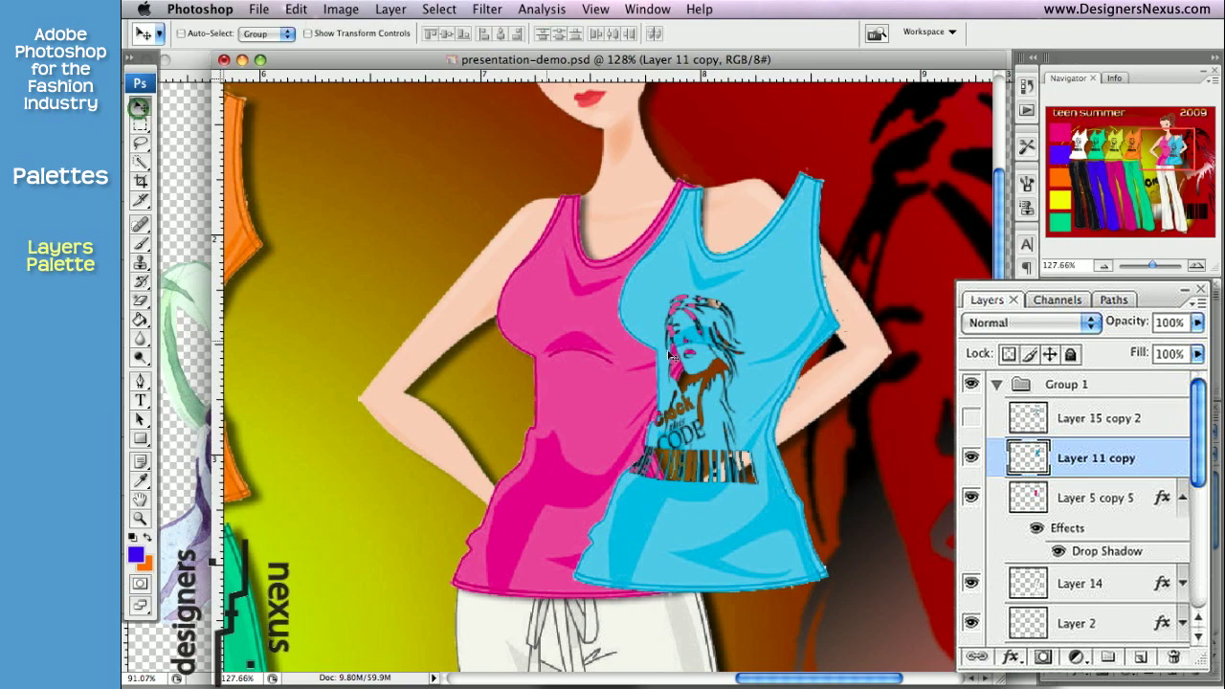
{"action": "left_click_drag", "start_coordinate": [791, 351], "coordinate": [685, 332]}
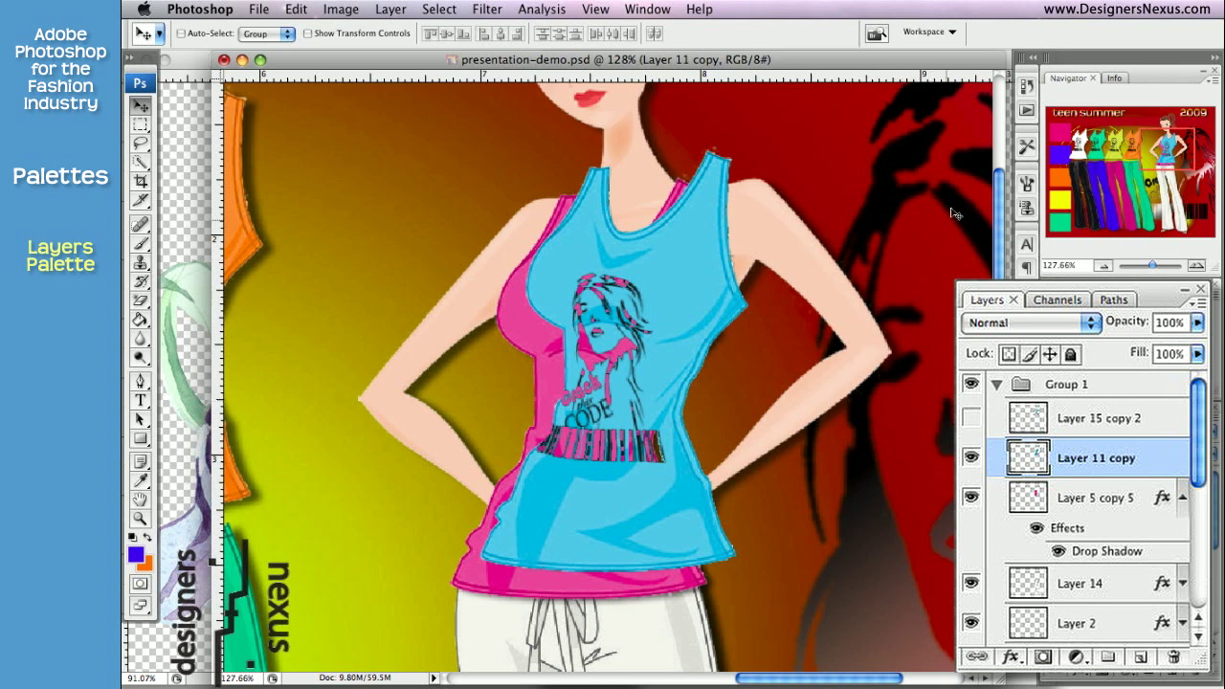
Revert the document in its history to the Enable layer effects state just before the layer merge
{"action": "left_click", "coordinate": [1032, 61]}
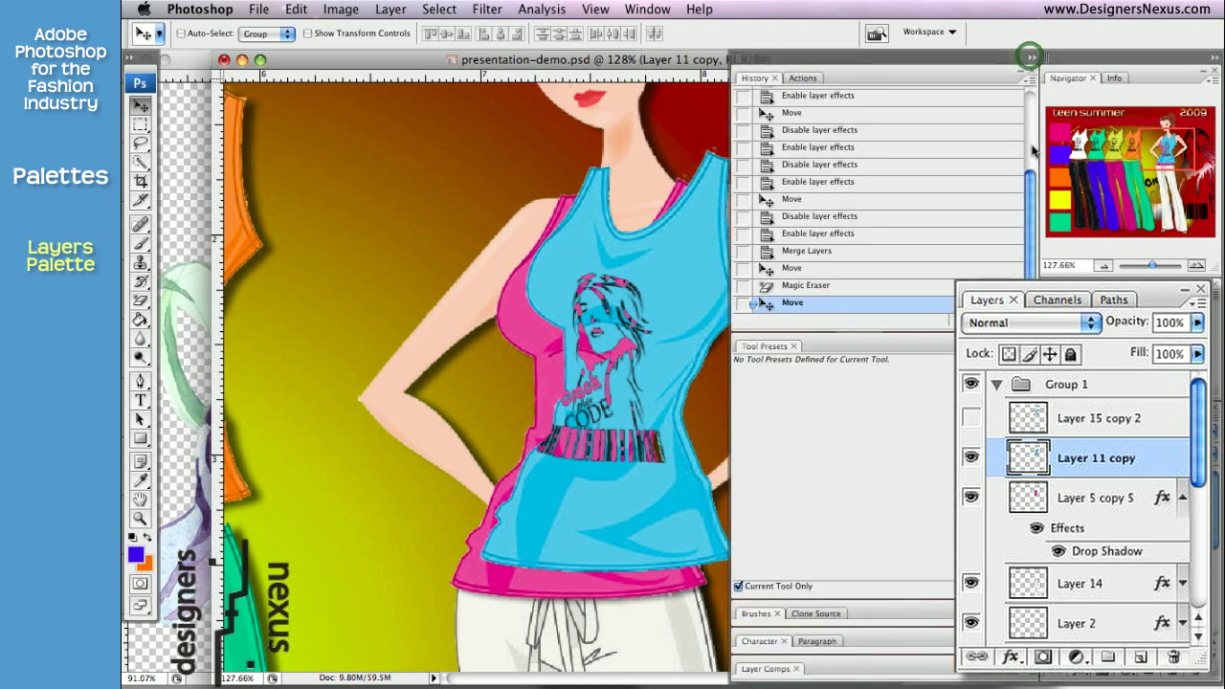
{"action": "left_click_drag", "start_coordinate": [1027, 220], "coordinate": [1029, 250]}
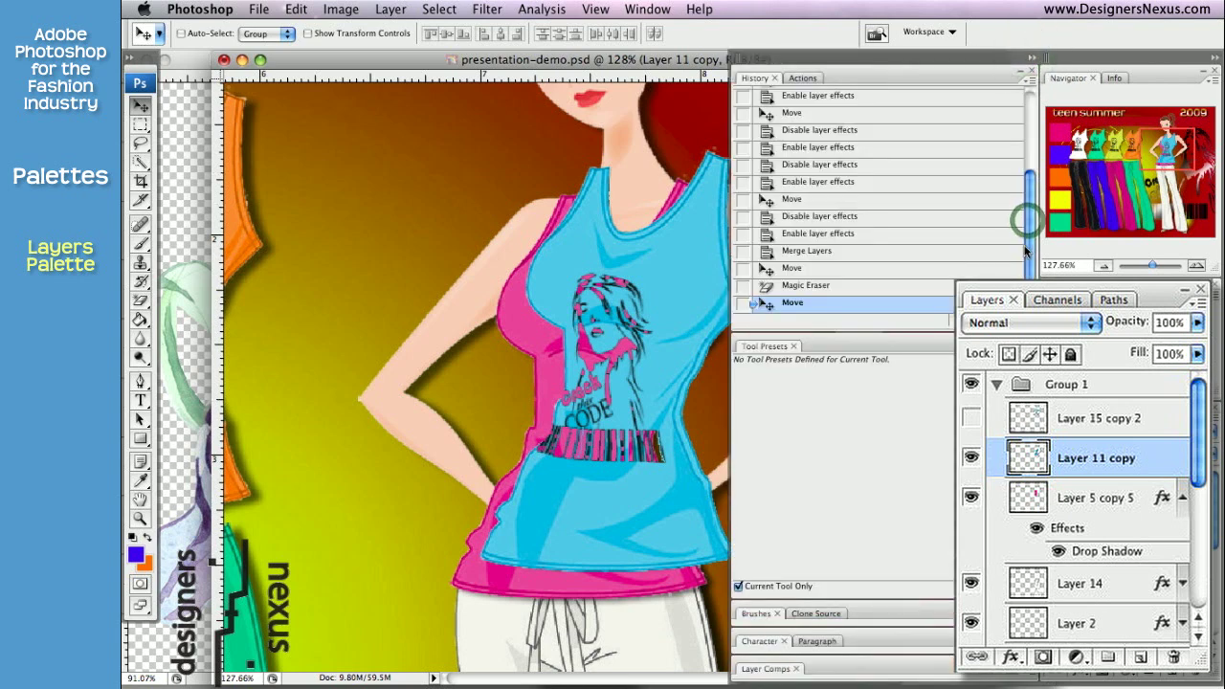
{"action": "left_click", "coordinate": [826, 234]}
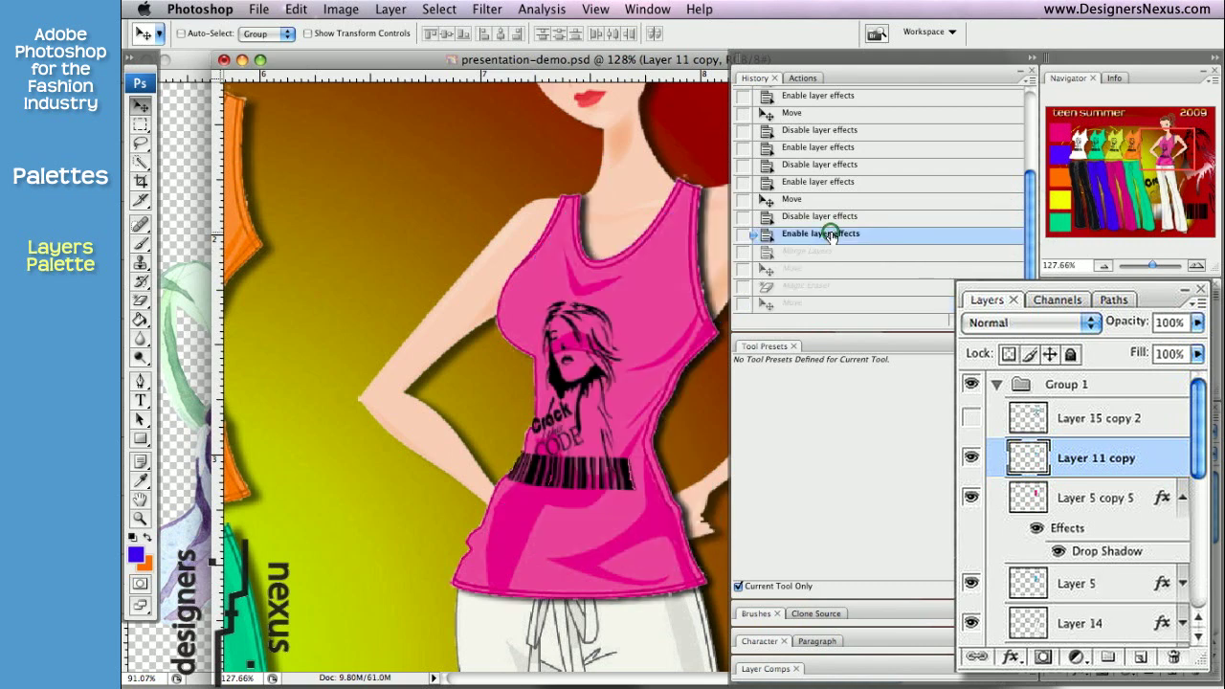
{"action": "left_click", "coordinate": [1031, 59]}
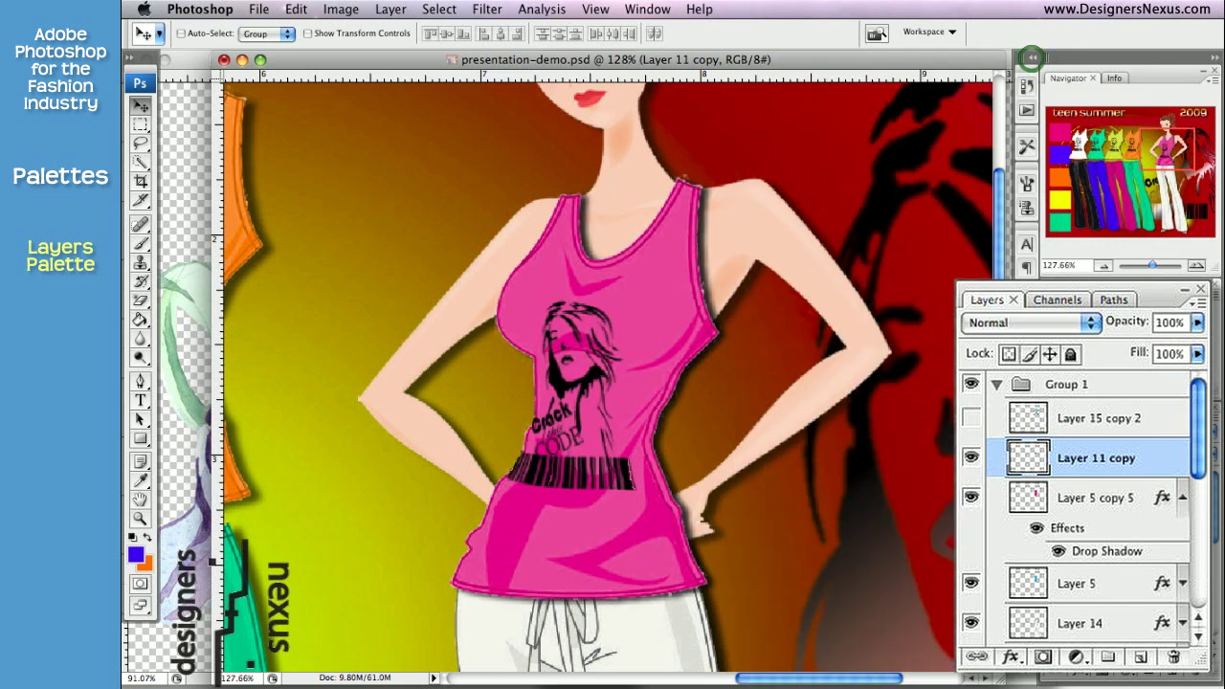
Hide the pink top Layer 5 copy 5 and switch the visibility of Layer 5 off and on
{"action": "left_click_drag", "start_coordinate": [1197, 400], "coordinate": [1197, 412]}
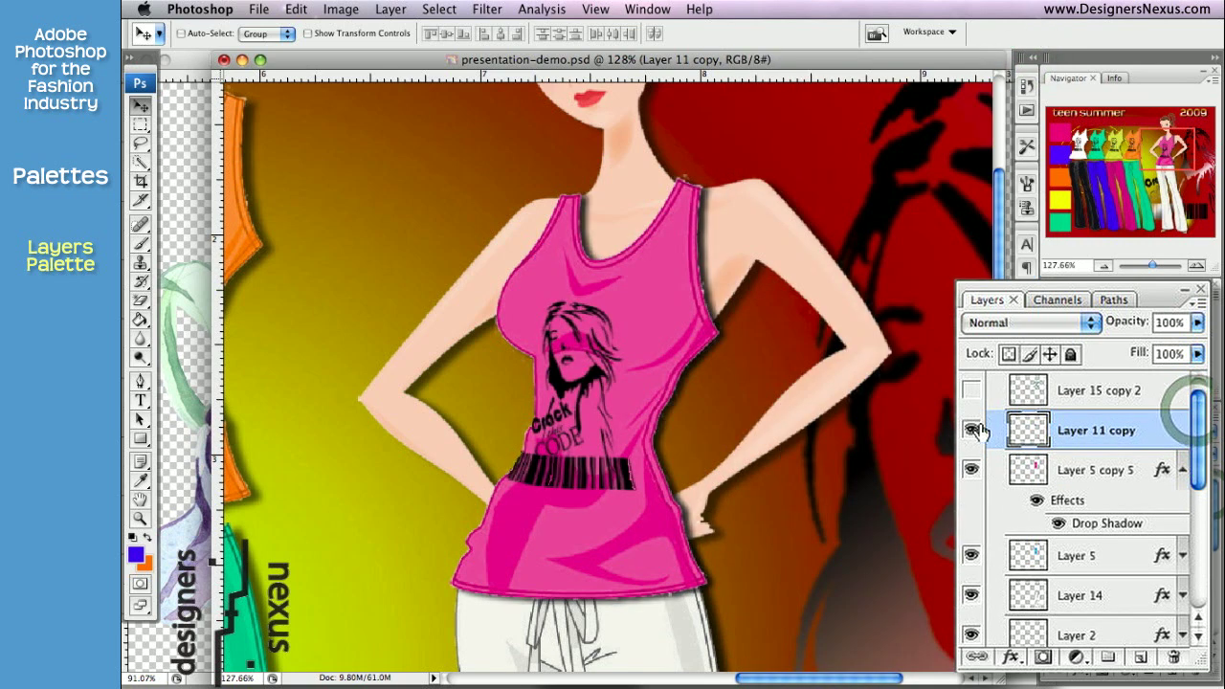
{"action": "left_click", "coordinate": [970, 469]}
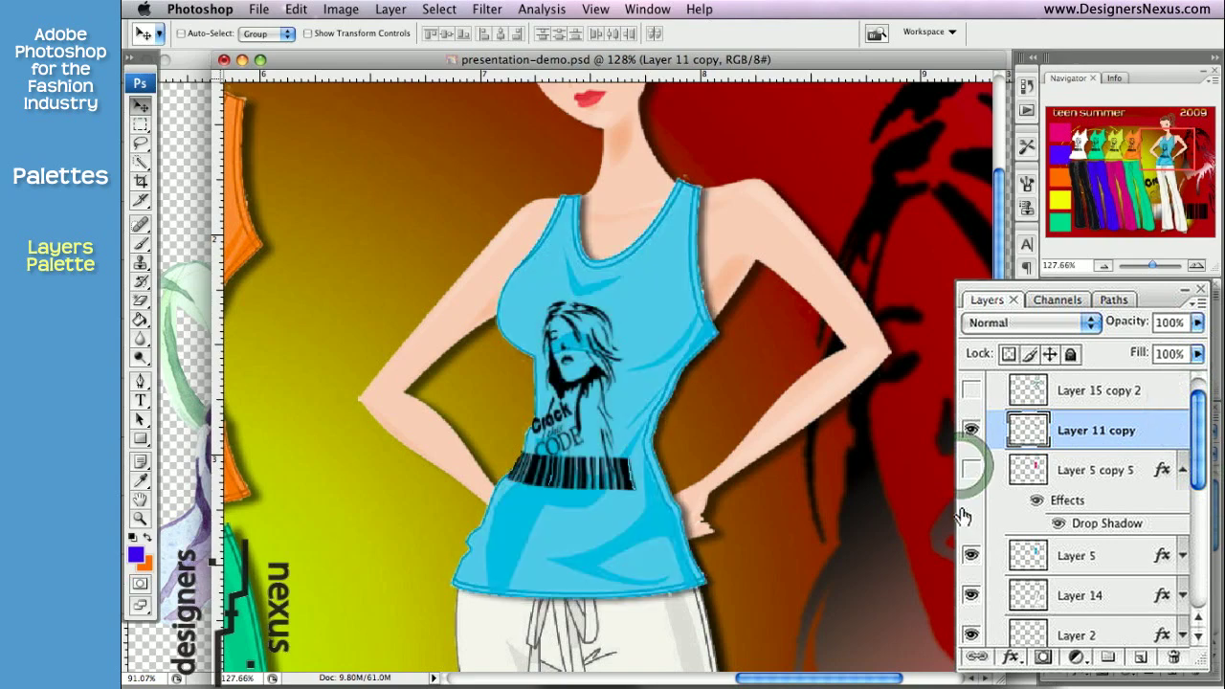
{"action": "left_click", "coordinate": [970, 554]}
{"action": "left_click", "coordinate": [970, 554]}
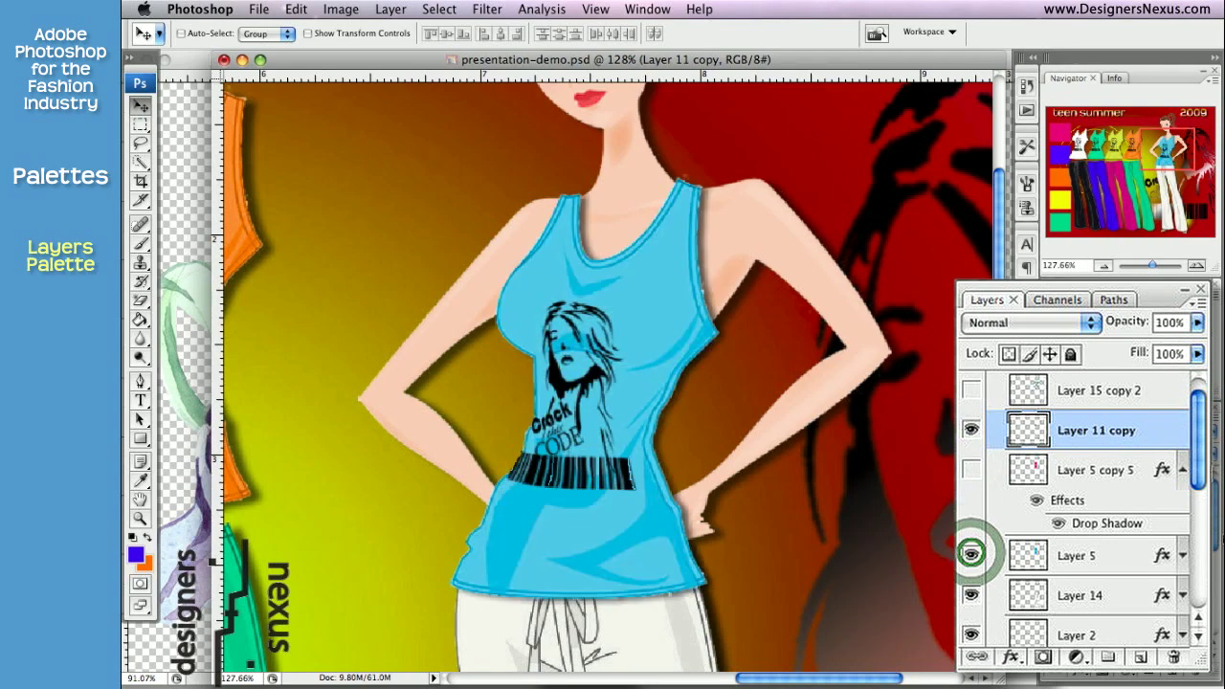
Switch the visibility of Layer 11 copy off and on, and collapse the effects list of Layer 5 copy 5
{"action": "left_click_drag", "start_coordinate": [1198, 462], "coordinate": [1197, 450]}
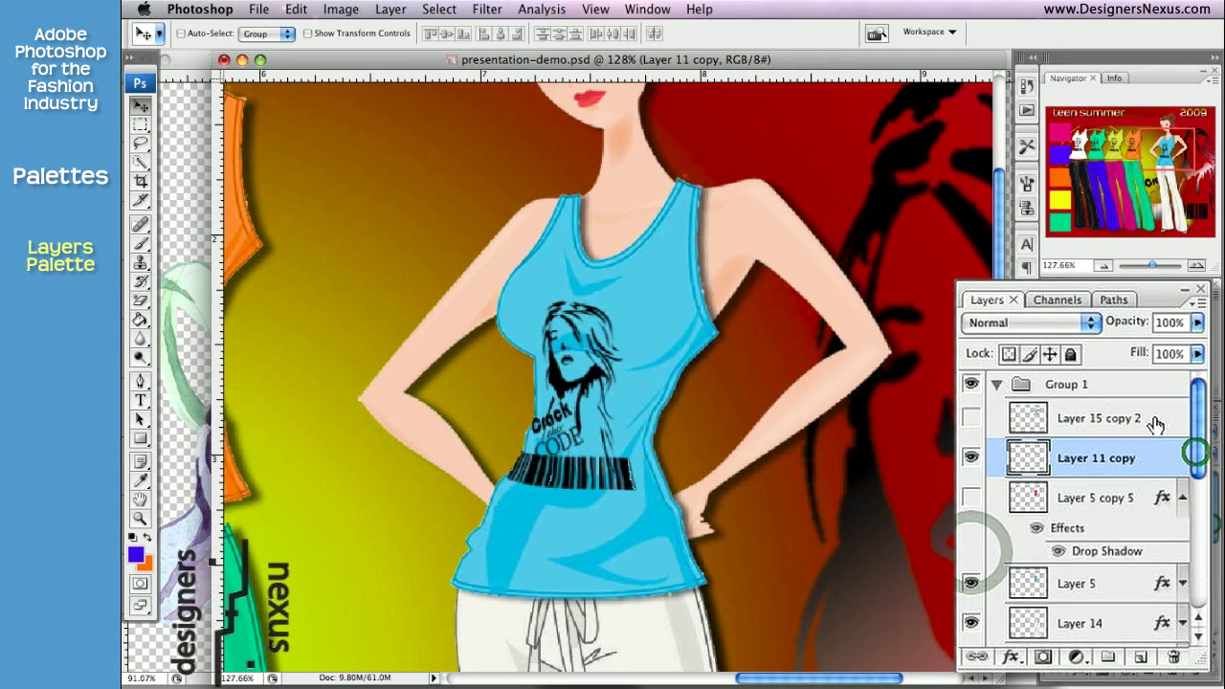
{"action": "left_click", "coordinate": [970, 459]}
{"action": "left_click", "coordinate": [970, 460]}
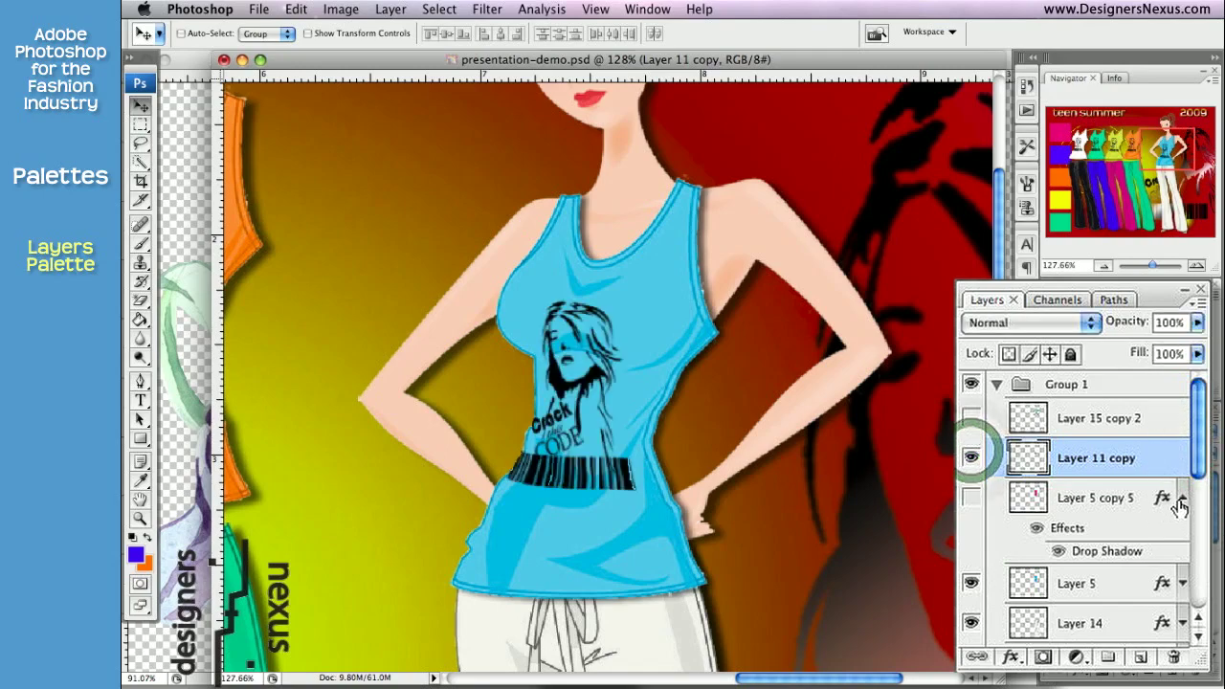
{"action": "left_click", "coordinate": [1180, 502]}
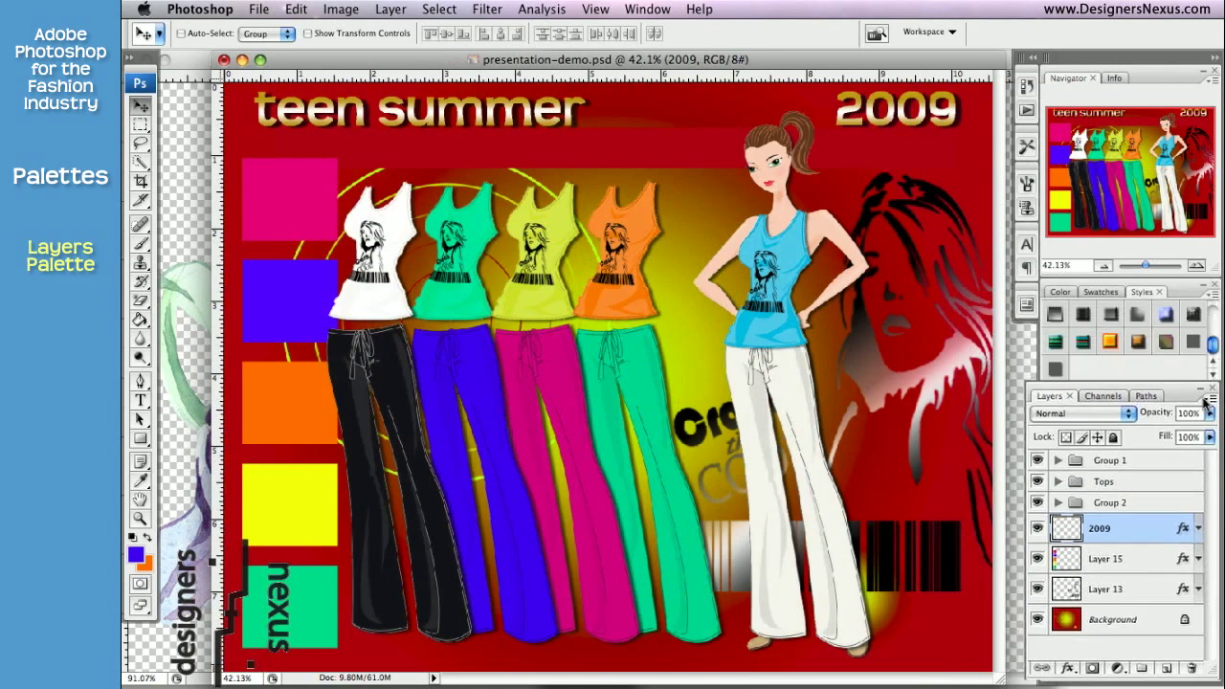
Flatten the whole presentation-demo.psd image into one Background layer, discarding the hidden layers
{"action": "left_click", "coordinate": [1204, 418]}
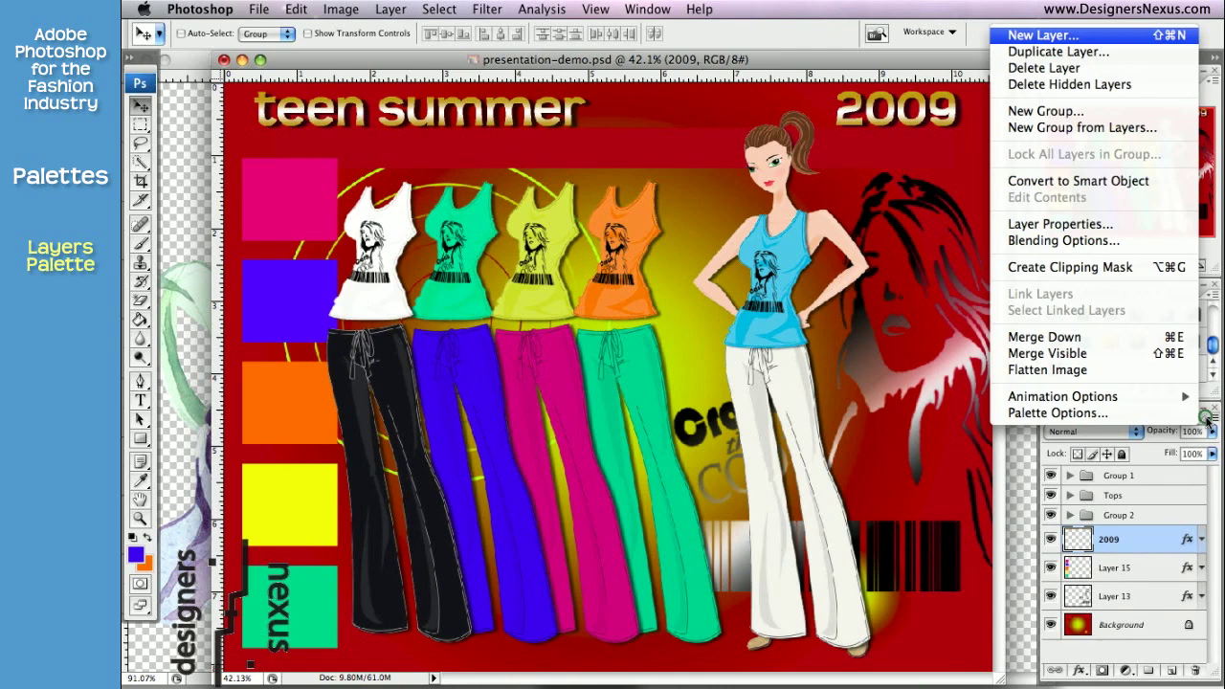
{"action": "left_click", "coordinate": [1113, 369]}
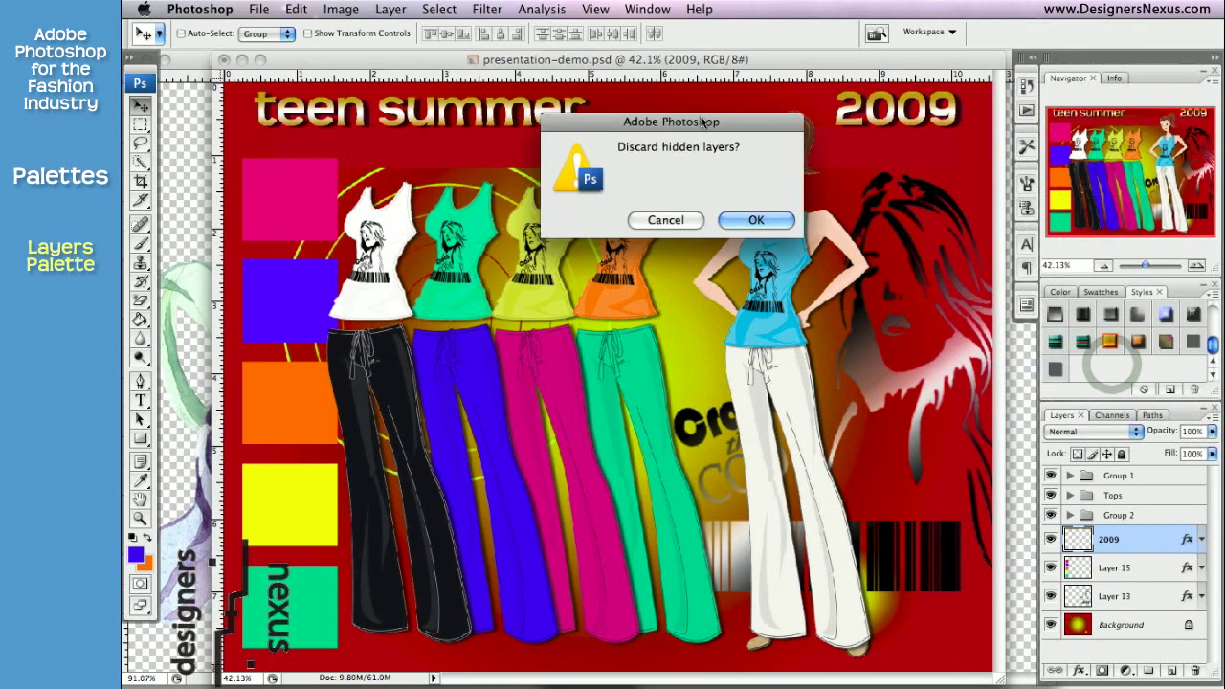
{"action": "left_click_drag", "start_coordinate": [701, 121], "coordinate": [702, 131]}
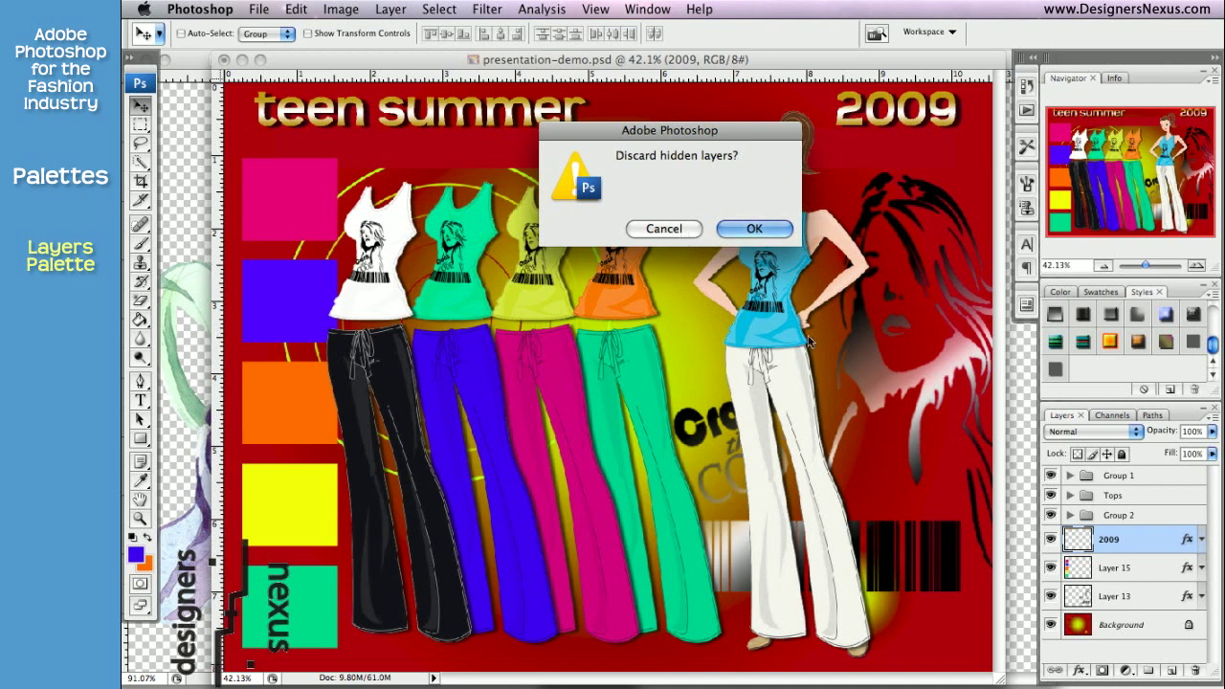
{"action": "left_click", "coordinate": [752, 230]}
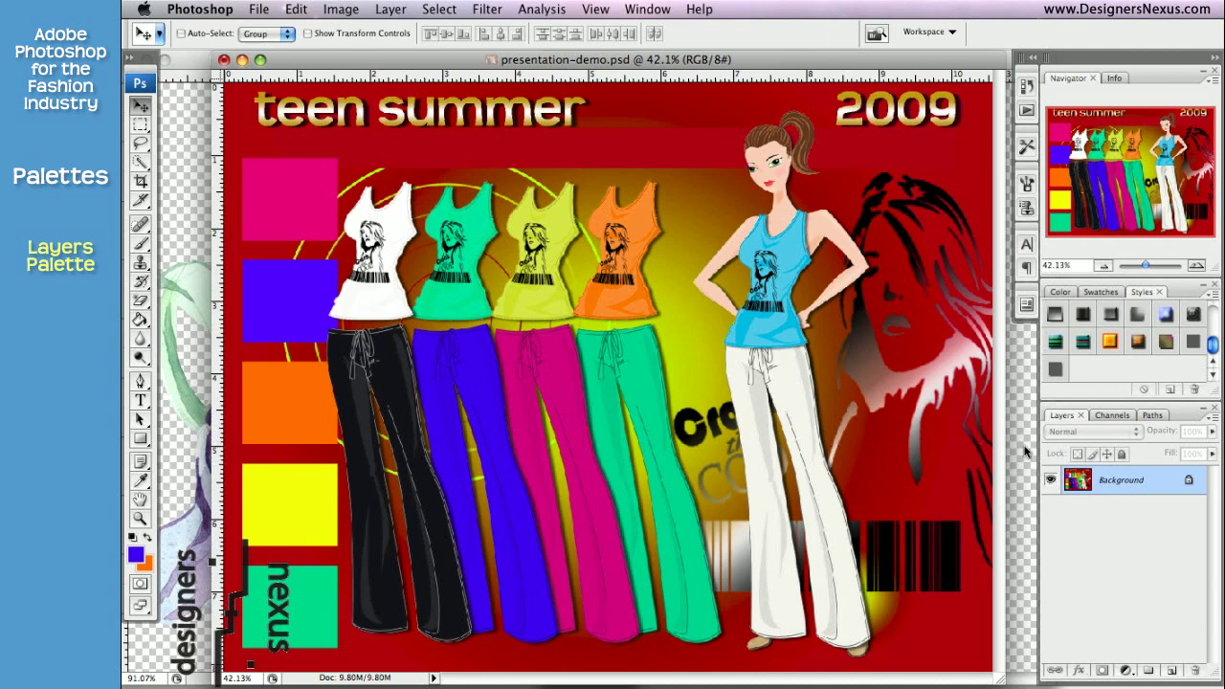
Flatten image-006-intor.psd into a single Background layer and try to move the flattened tulip artwork
{"action": "key", "text": "ctrl+Tab"}
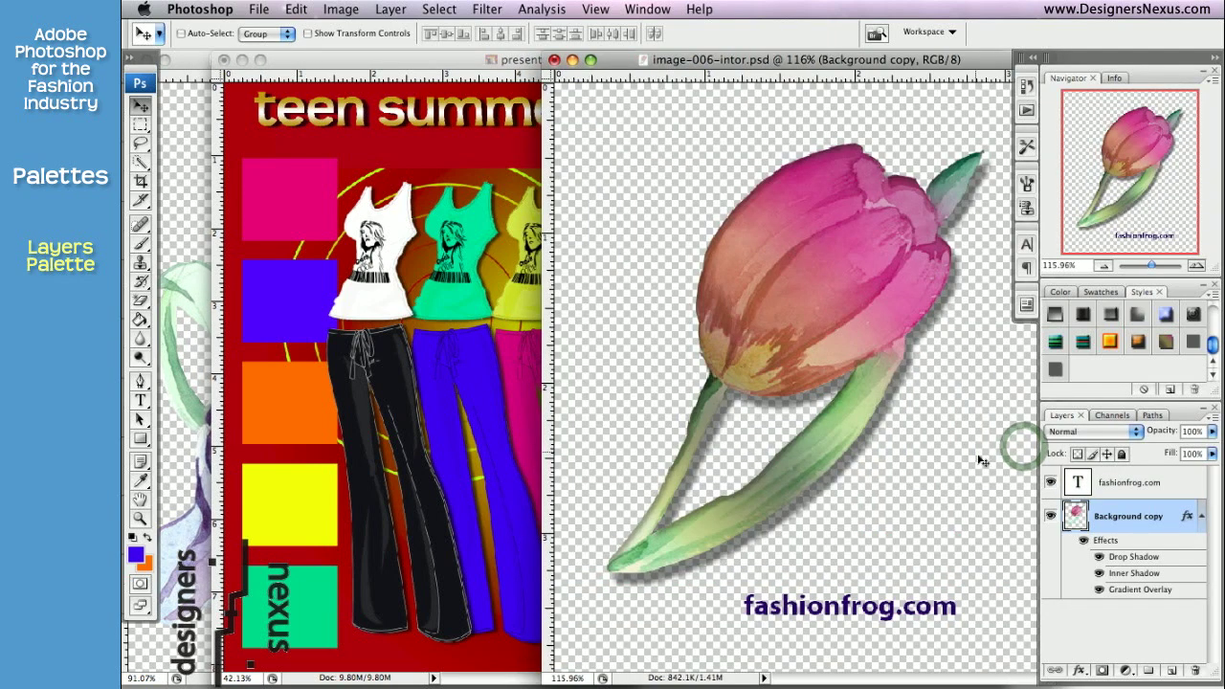
{"action": "right_click", "coordinate": [1144, 517]}
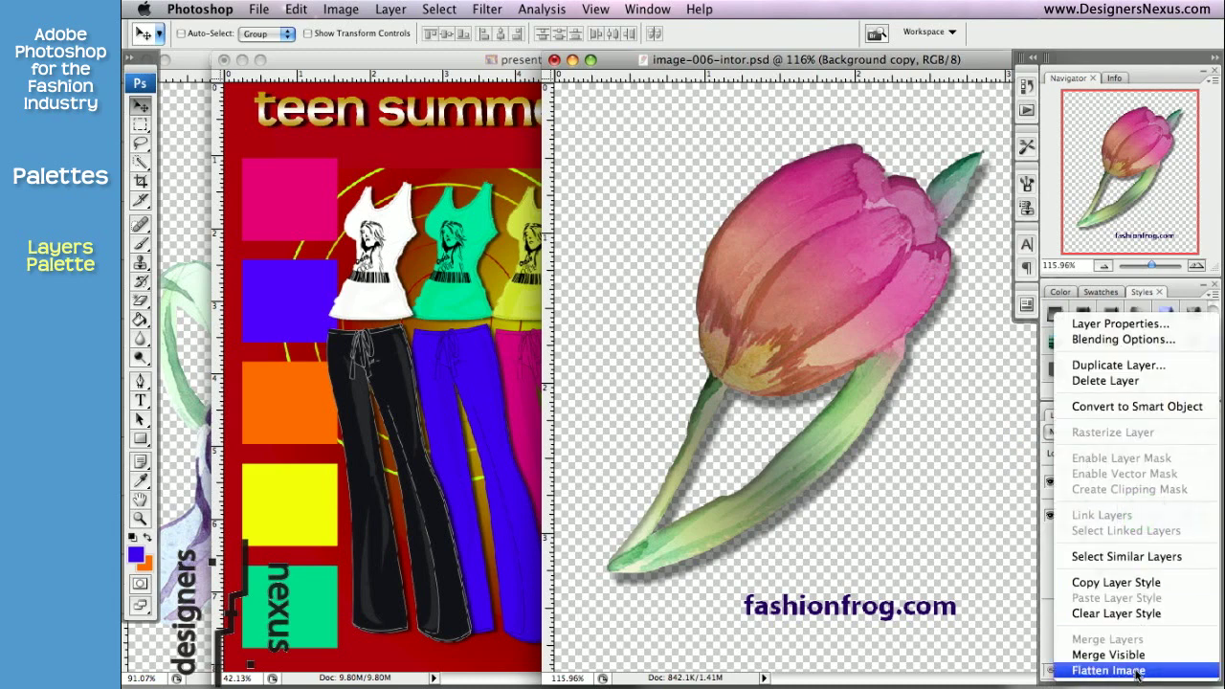
{"action": "left_click", "coordinate": [1137, 671]}
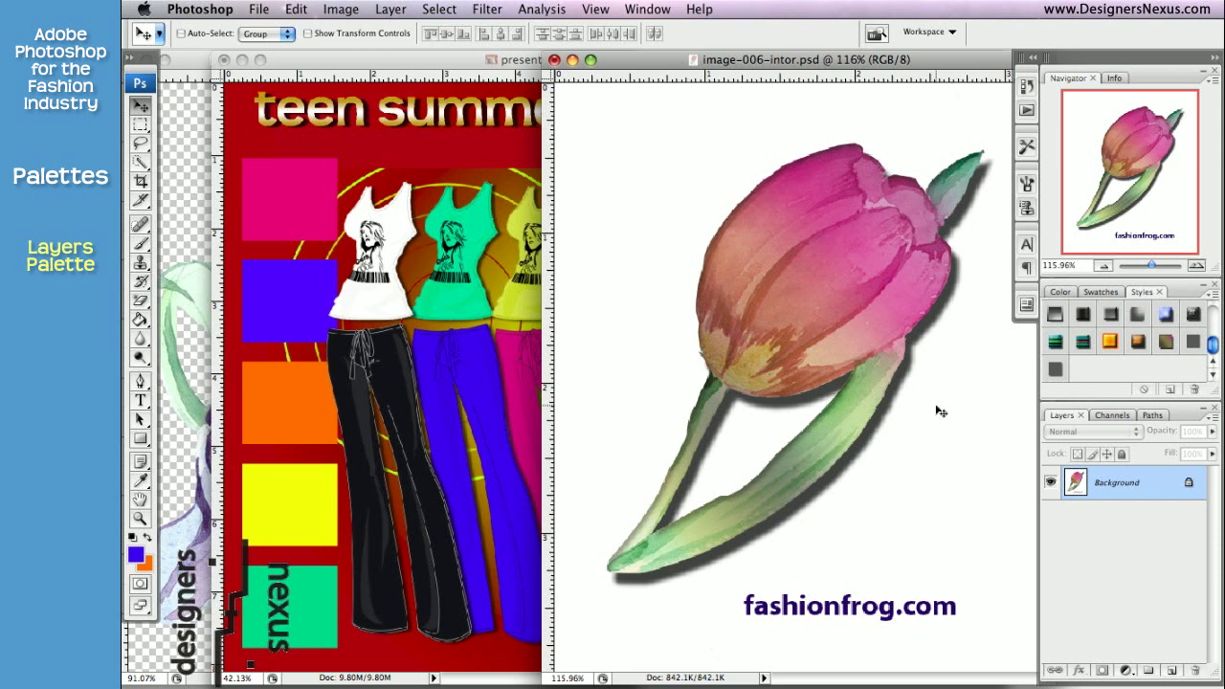
{"action": "left_click", "coordinate": [846, 379]}
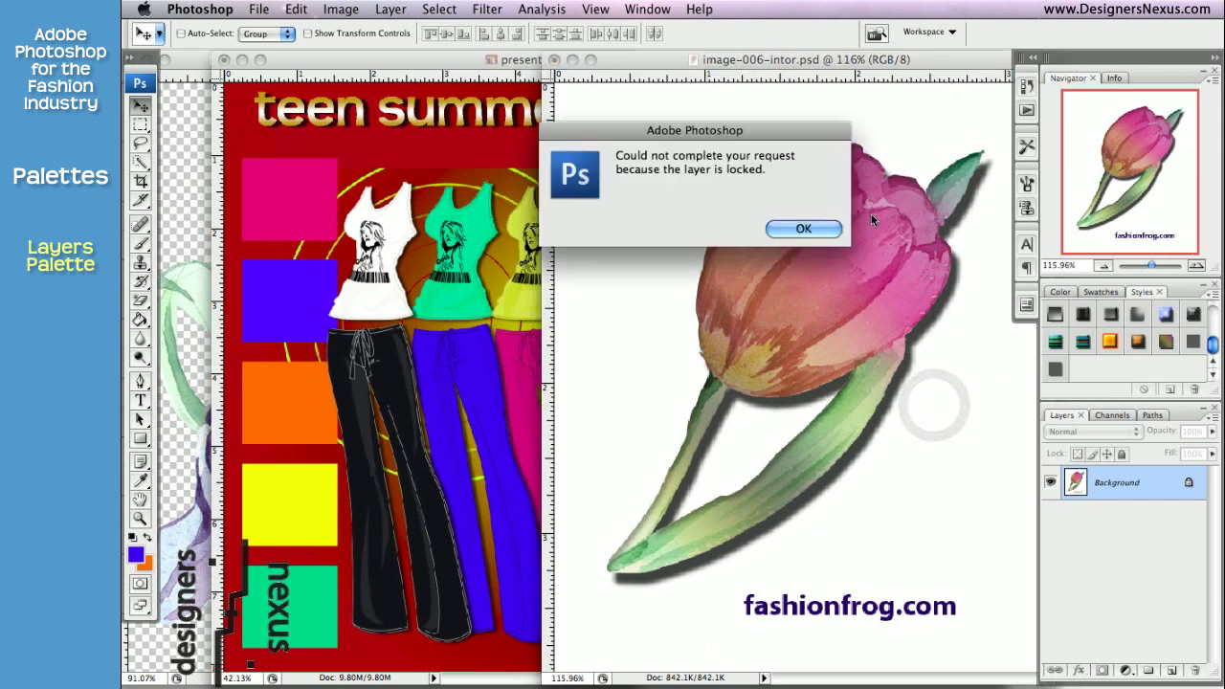
{"action": "left_click", "coordinate": [802, 229]}
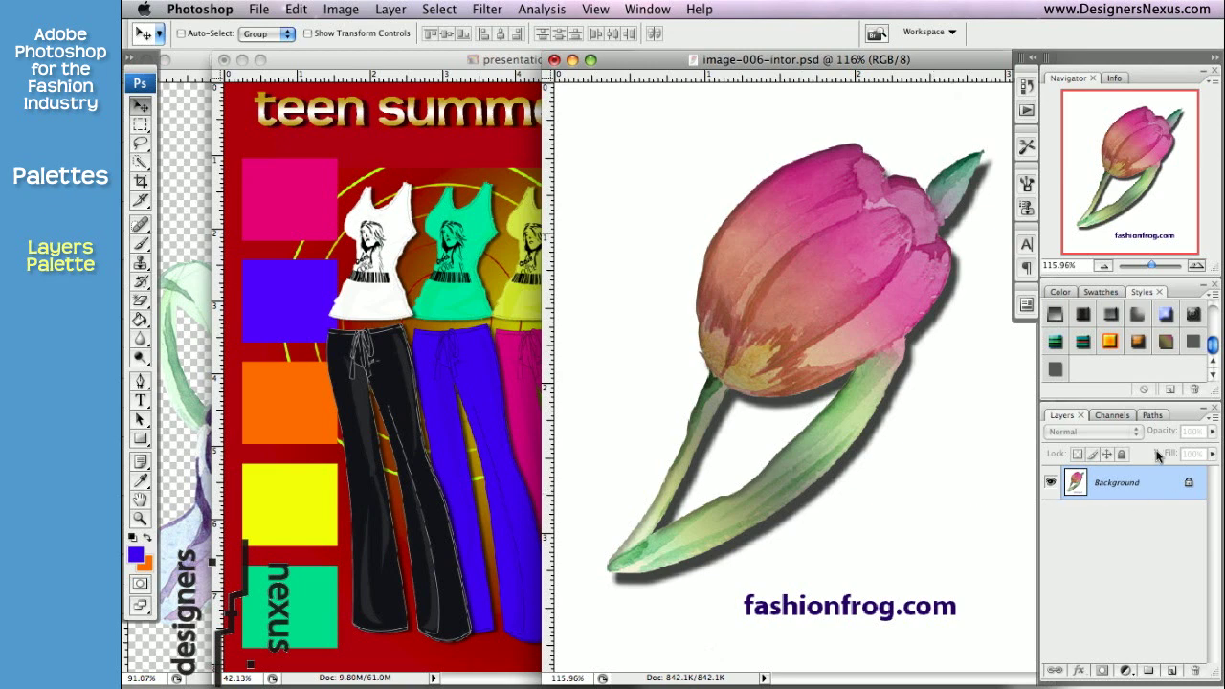
Switch to presentation-demo.psd and add a Drop Shadow with the default settings to Layer 13
{"action": "left_click", "coordinate": [1204, 667]}
{"action": "left_click", "coordinate": [459, 299]}
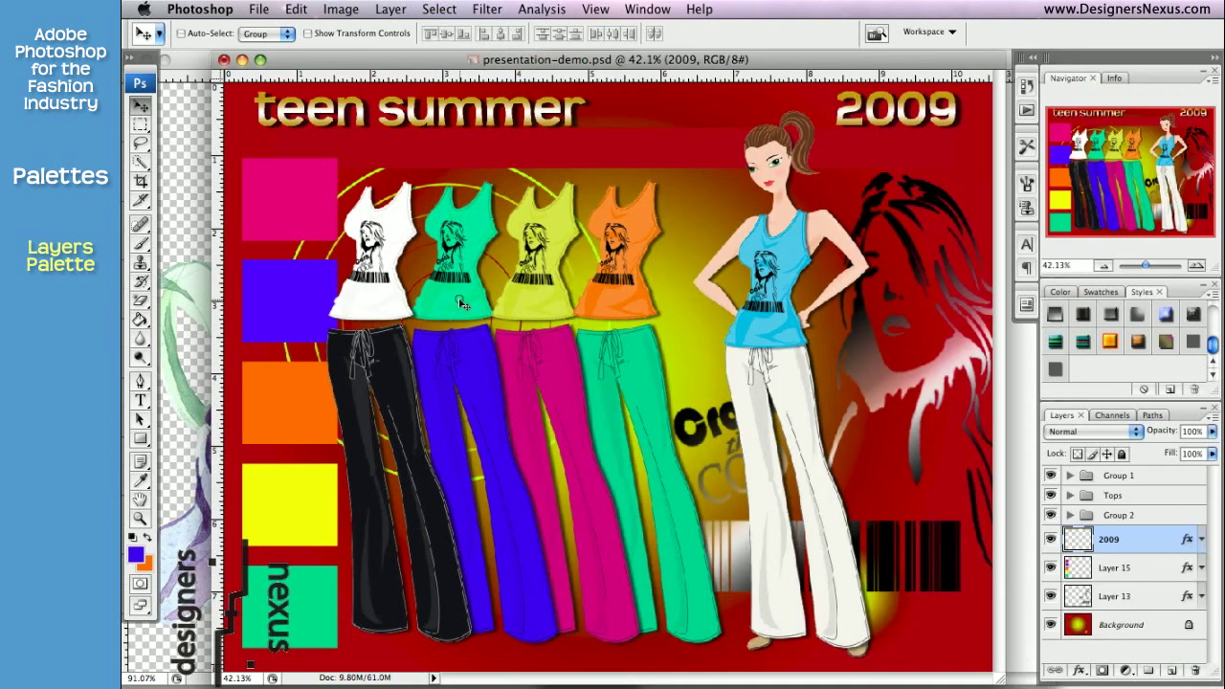
{"action": "left_click", "coordinate": [1177, 597]}
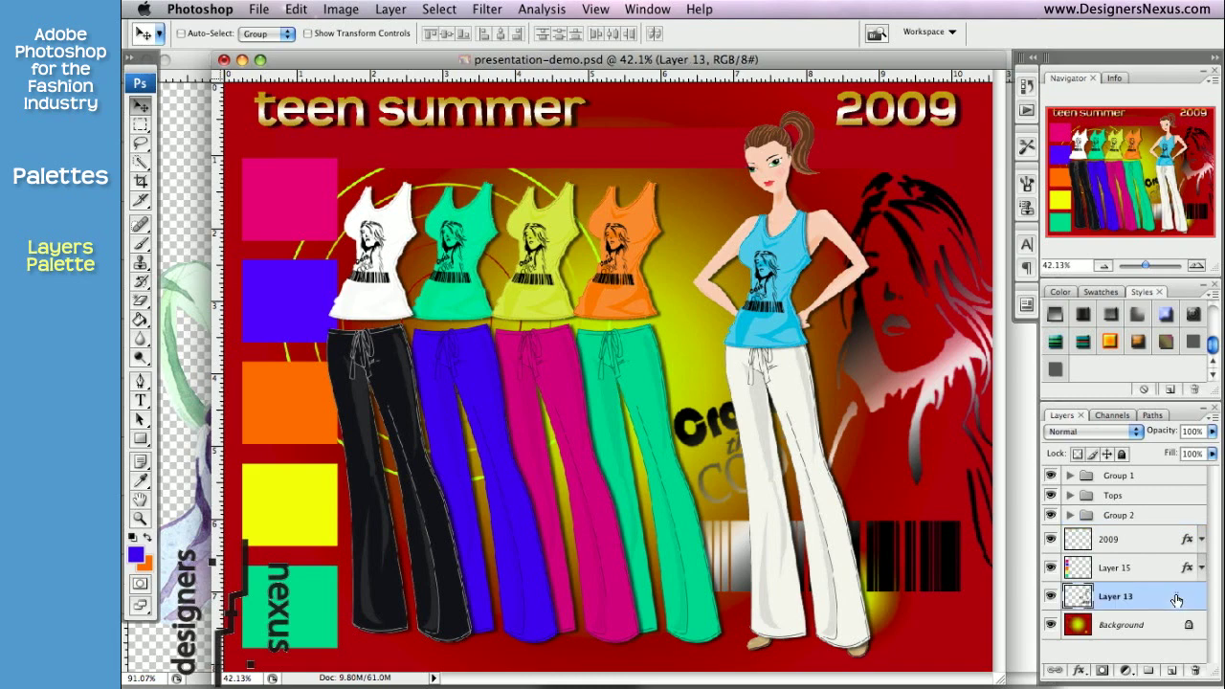
{"action": "double_click", "coordinate": [1177, 598]}
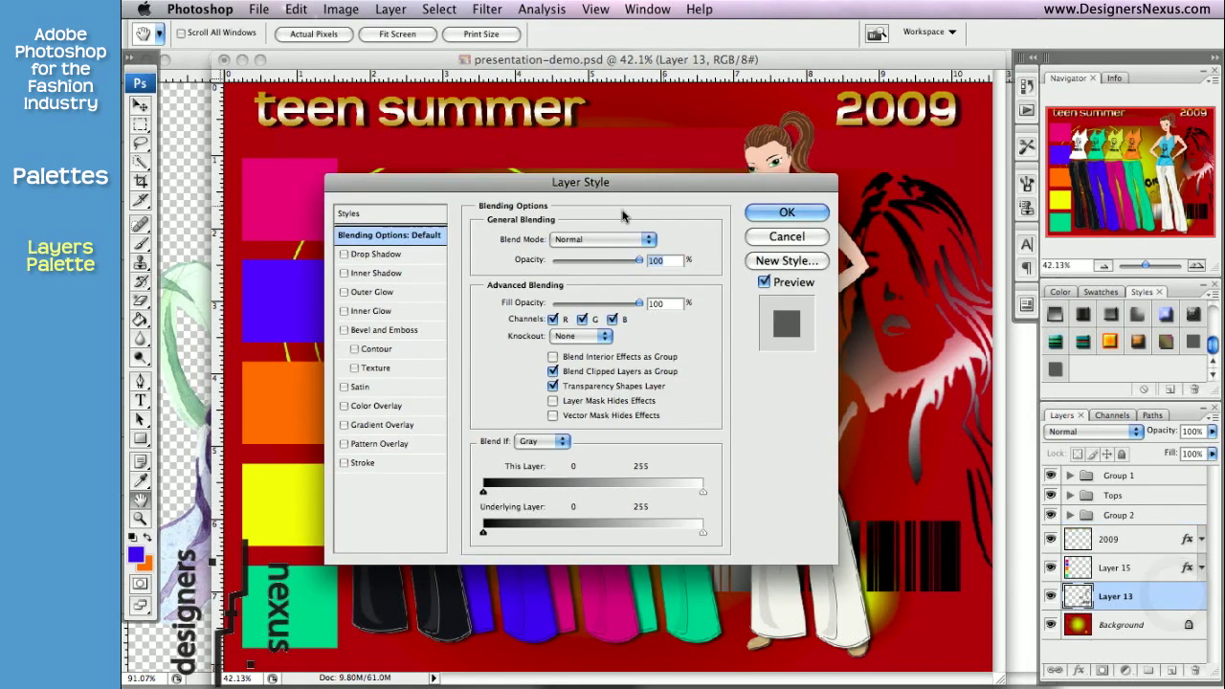
{"action": "left_click", "coordinate": [383, 256]}
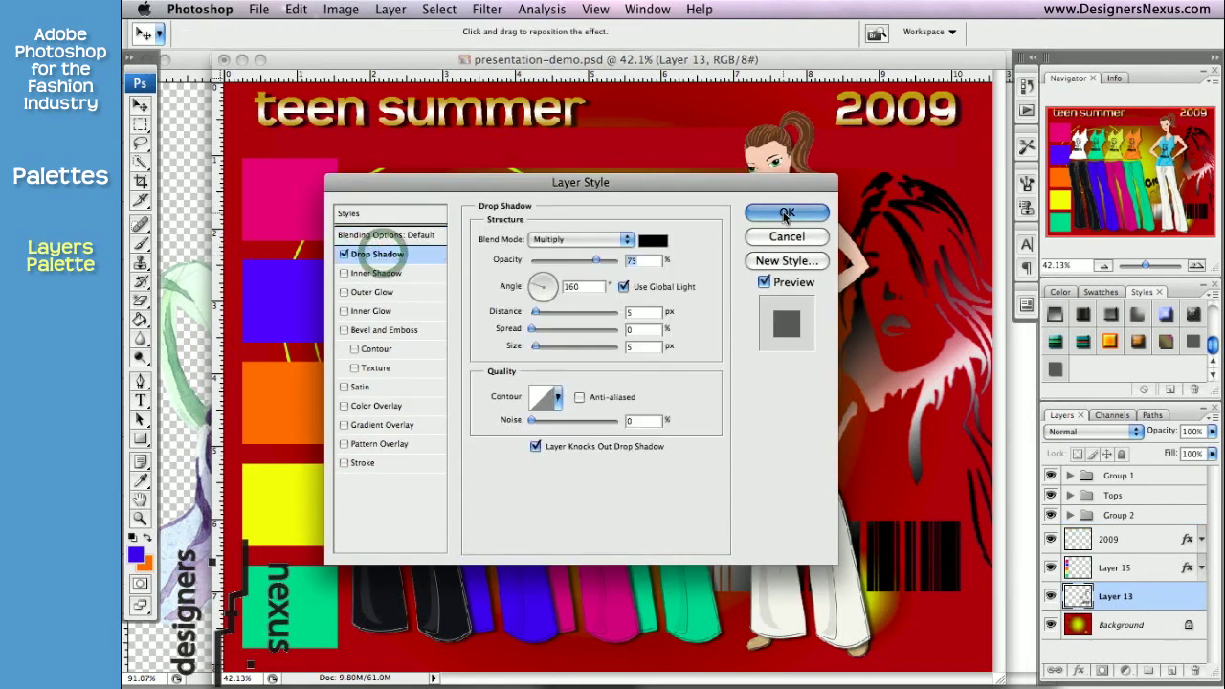
{"action": "left_click", "coordinate": [785, 212]}
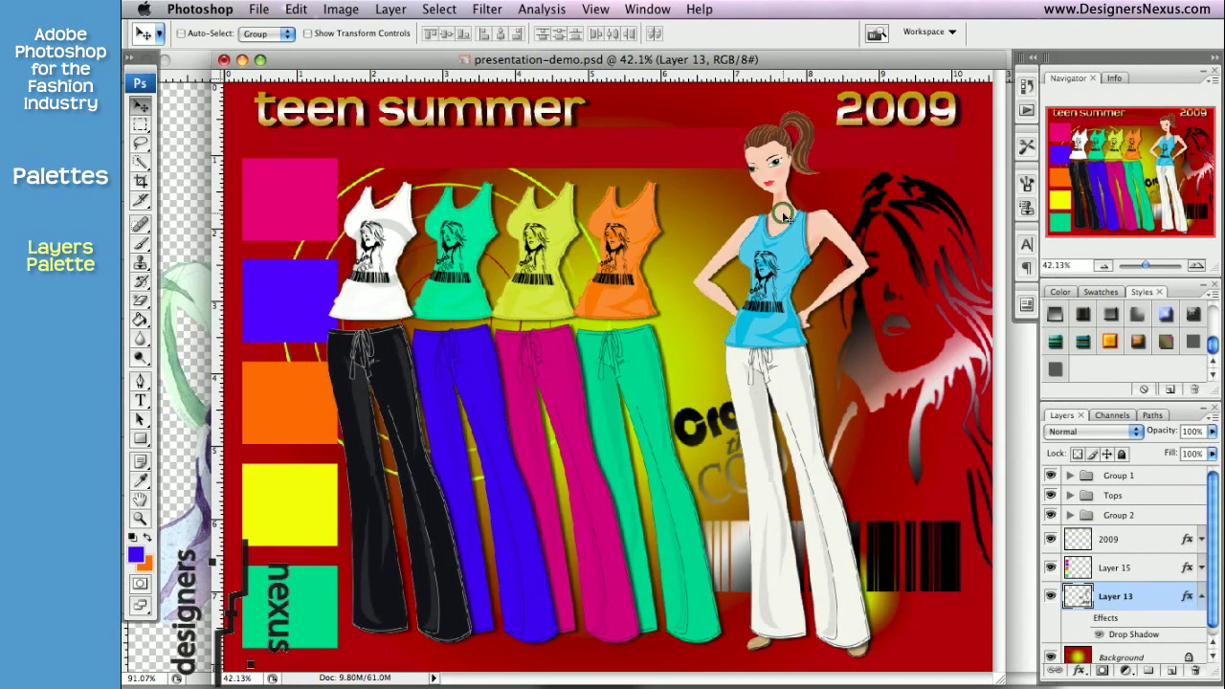
Rename Group 1 as Styled Croqui and Group 2 as Bottoms
{"action": "double_click", "coordinate": [1165, 476]}
{"action": "left_click_drag", "start_coordinate": [946, 356], "coordinate": [902, 326]}
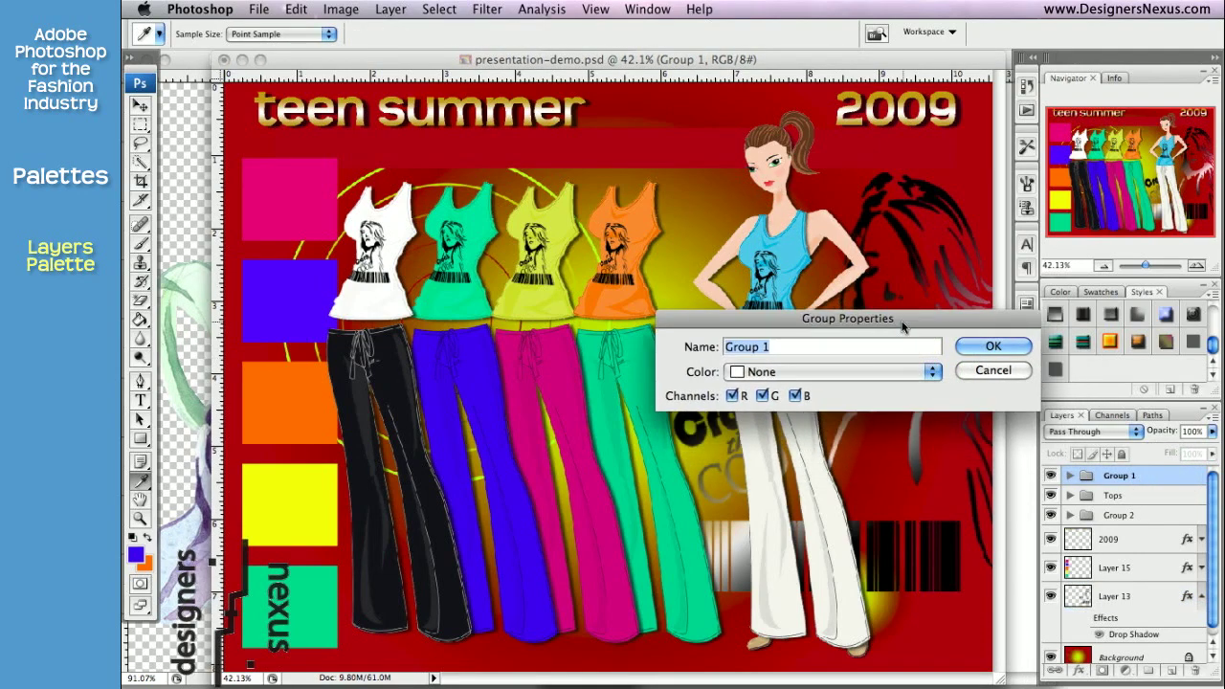
{"action": "type", "text": "Styled"}
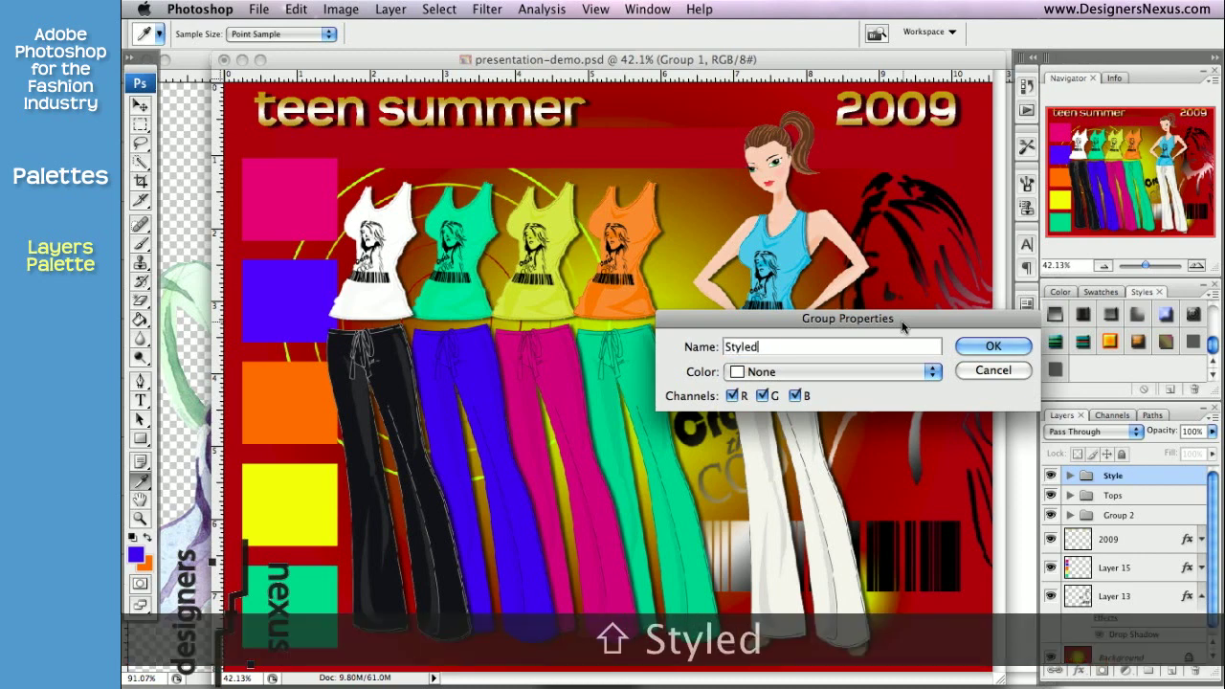
{"action": "type", "text": " Croqui"}
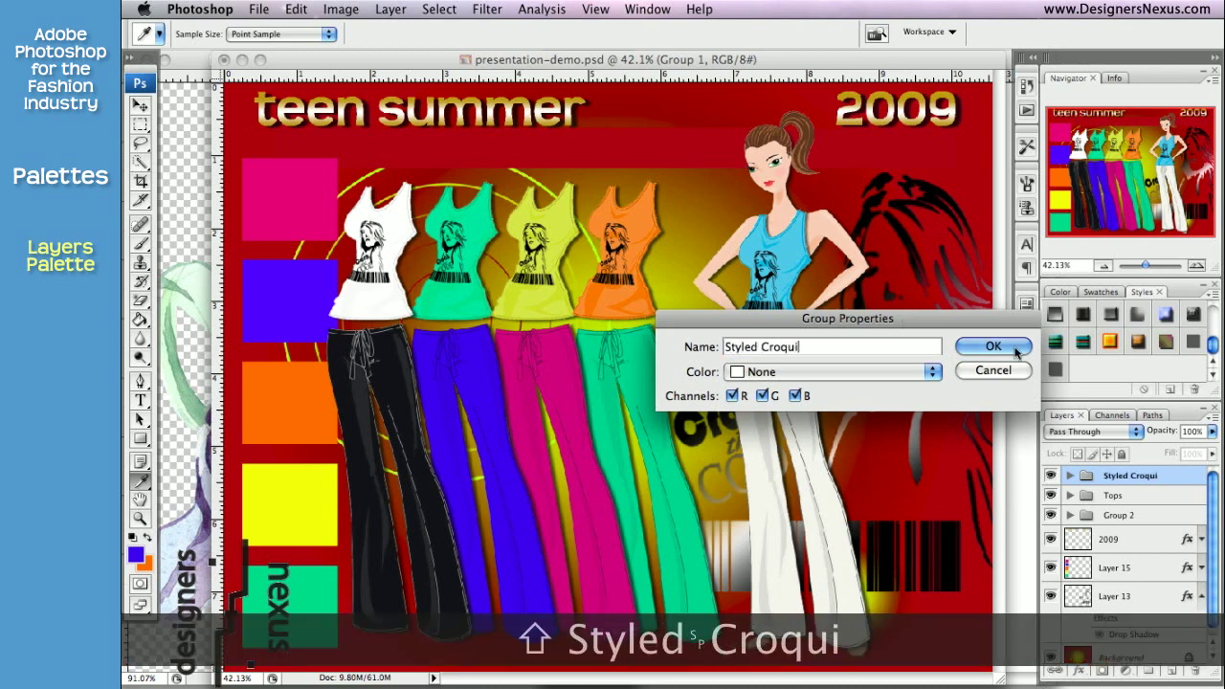
{"action": "left_click", "coordinate": [1016, 352]}
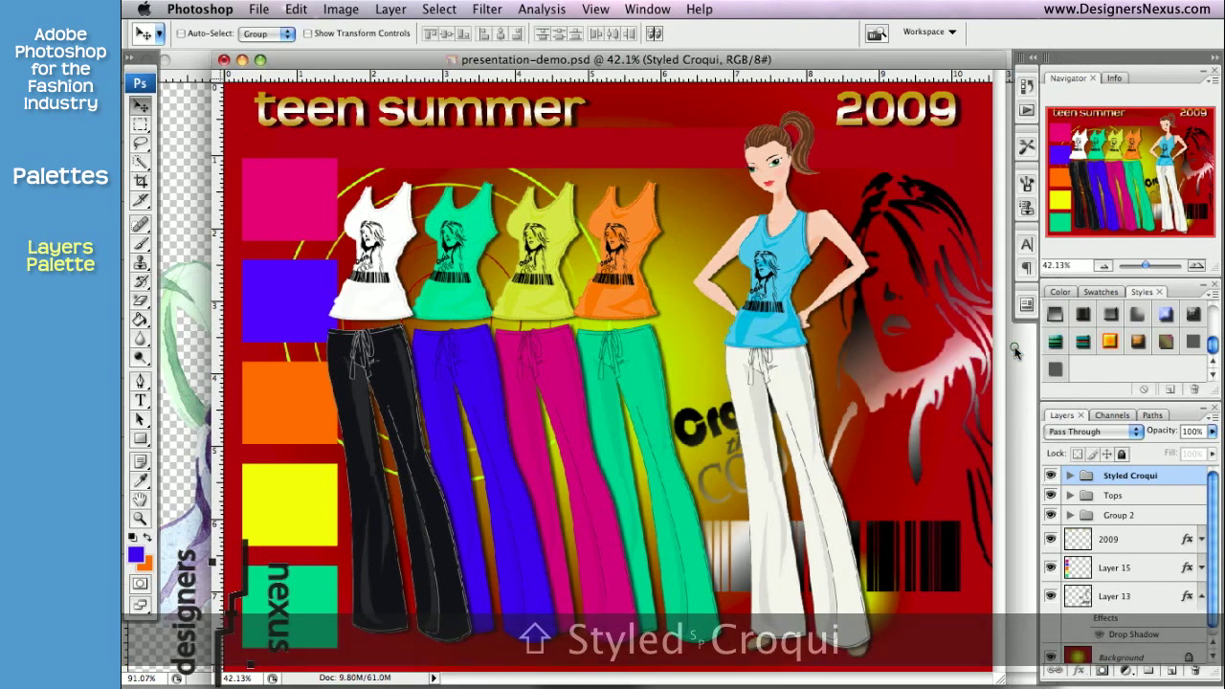
{"action": "left_click", "coordinate": [1113, 517]}
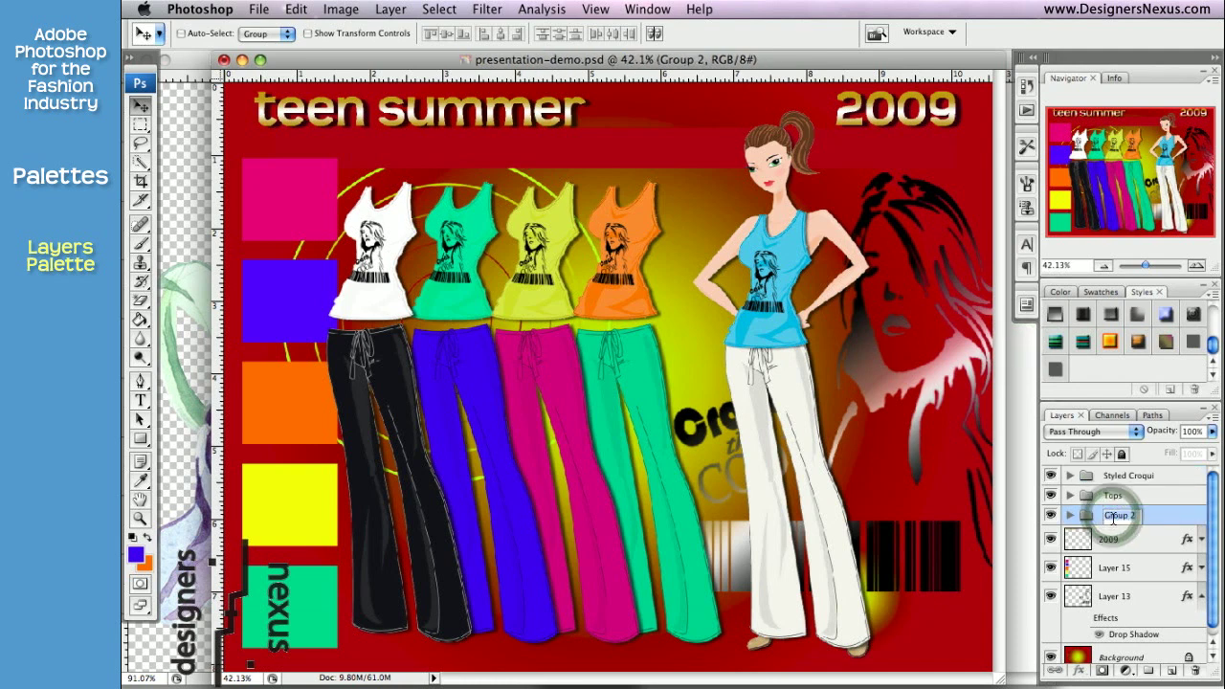
{"action": "type", "text": "Bottoms"}
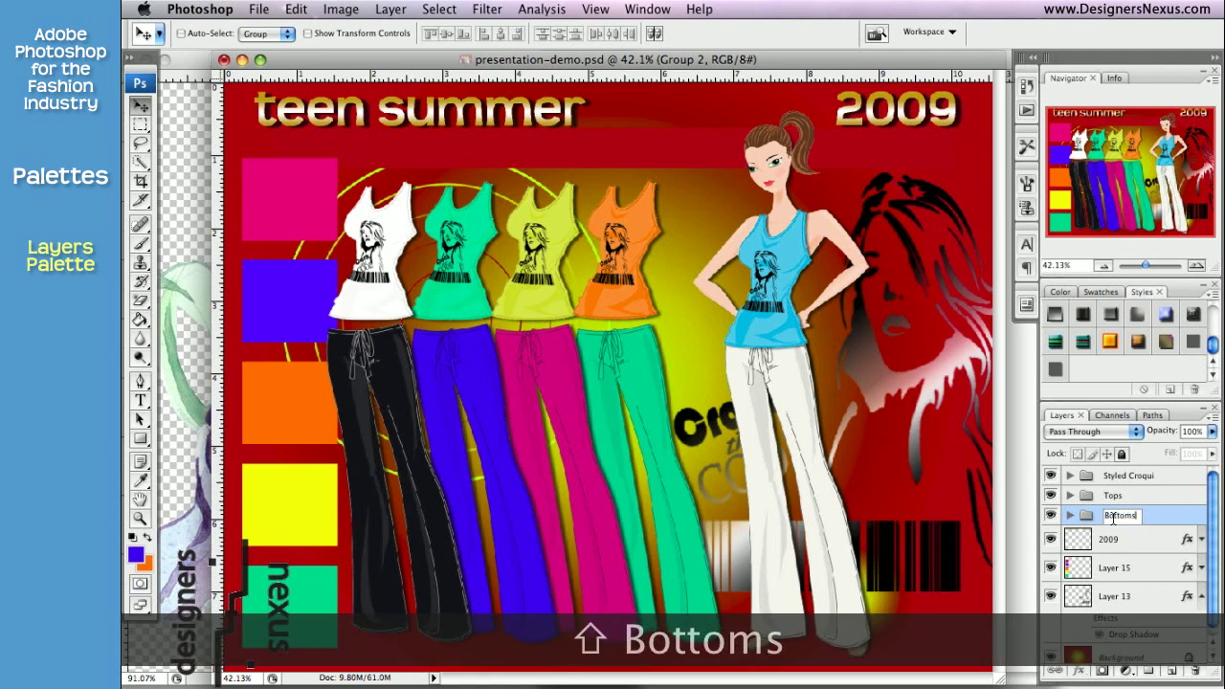
{"action": "key", "text": "Return"}
Rename Layer 15 as Swatches and Layer 13 as Graphic
{"action": "double_click", "coordinate": [1110, 569]}
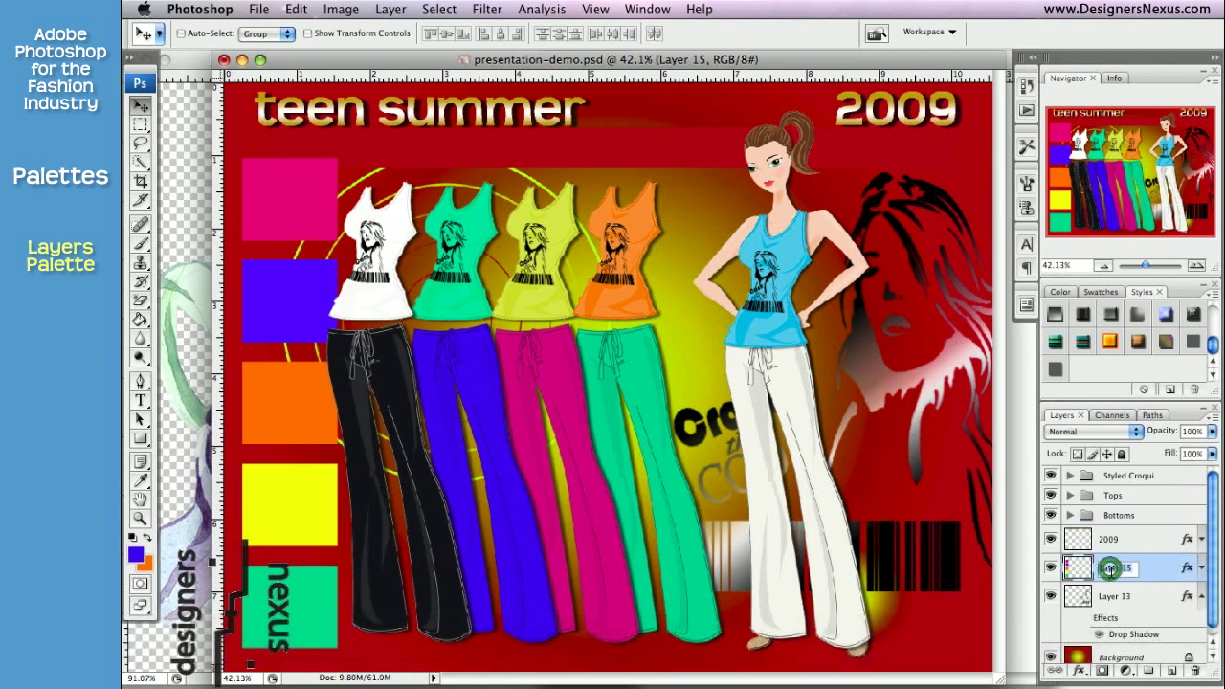
{"action": "type", "text": "Swatches"}
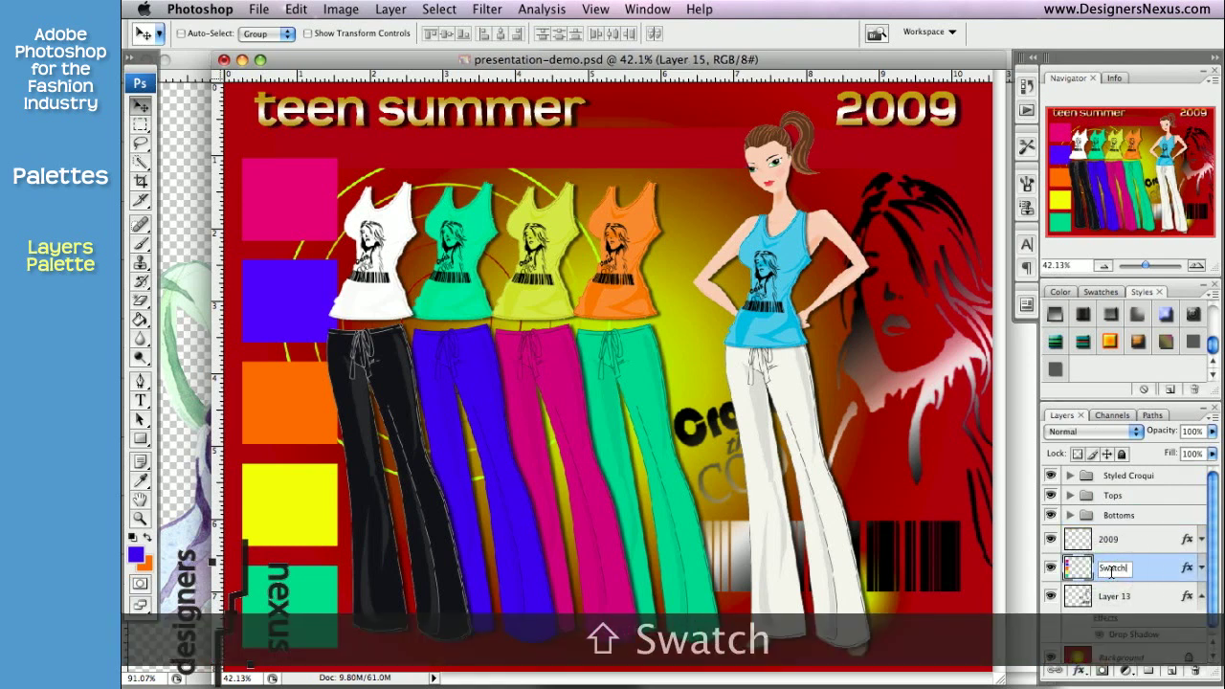
{"action": "double_click", "coordinate": [1110, 597]}
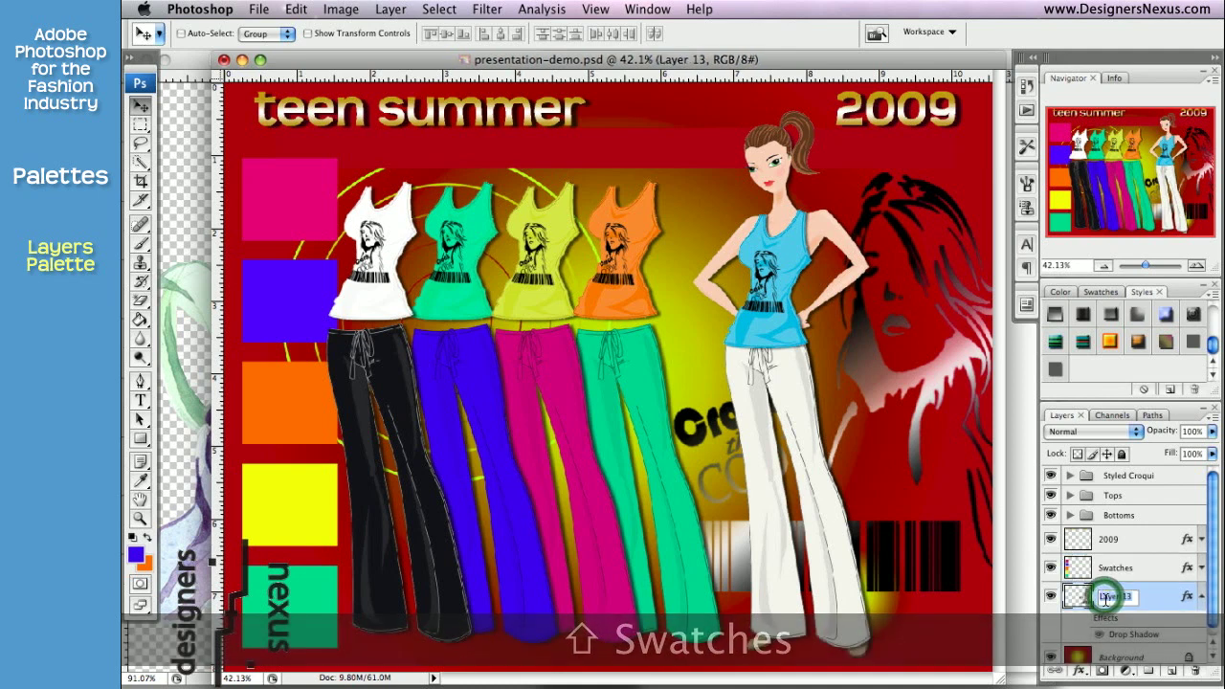
{"action": "type", "text": "Graphic"}
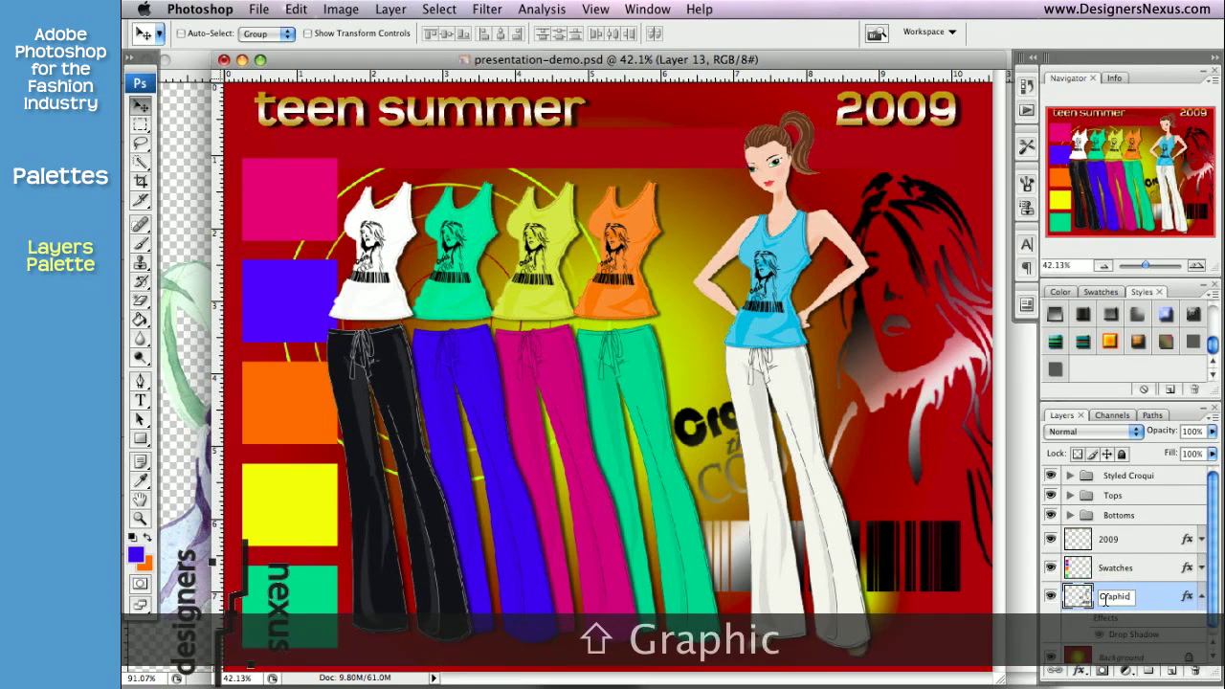
{"action": "left_click", "coordinate": [1152, 568]}
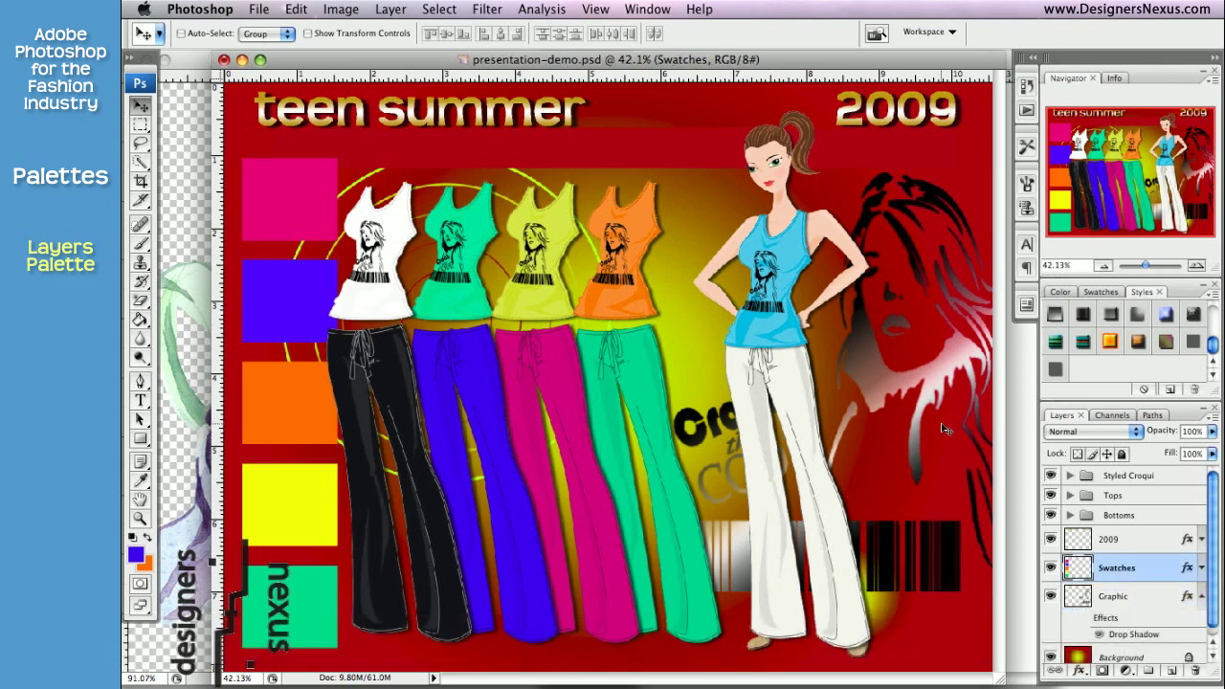
{"action": "right_click", "coordinate": [1149, 568]}
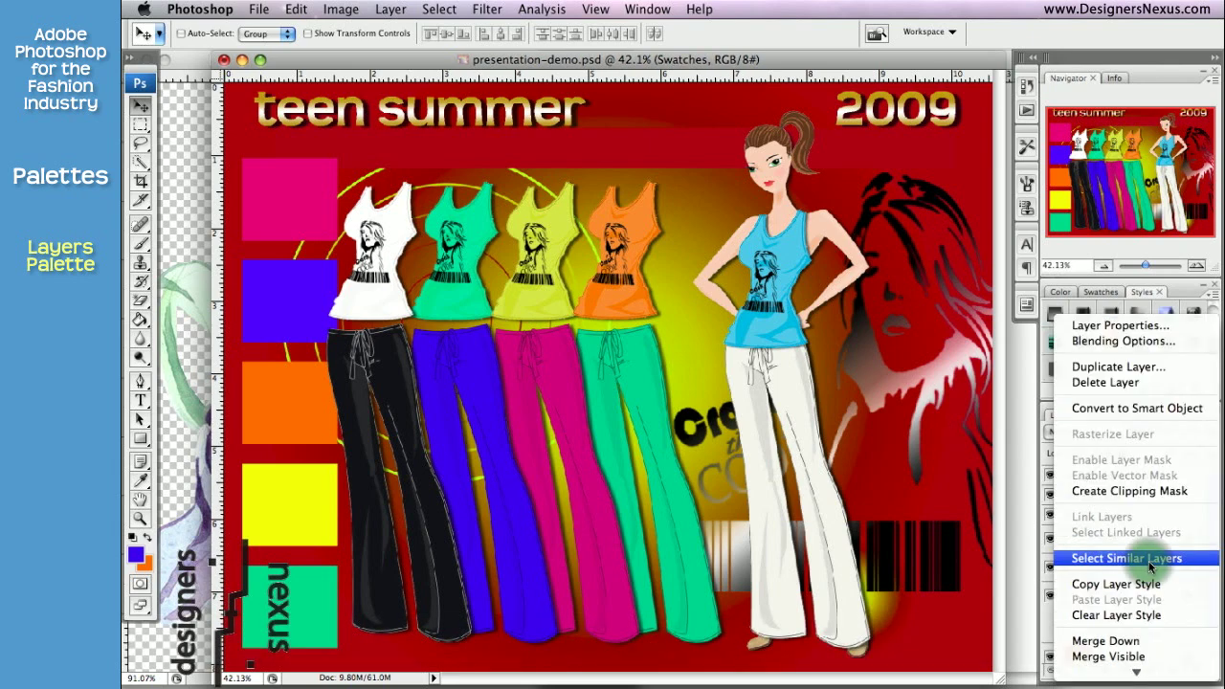
{"action": "left_click", "coordinate": [1048, 629]}
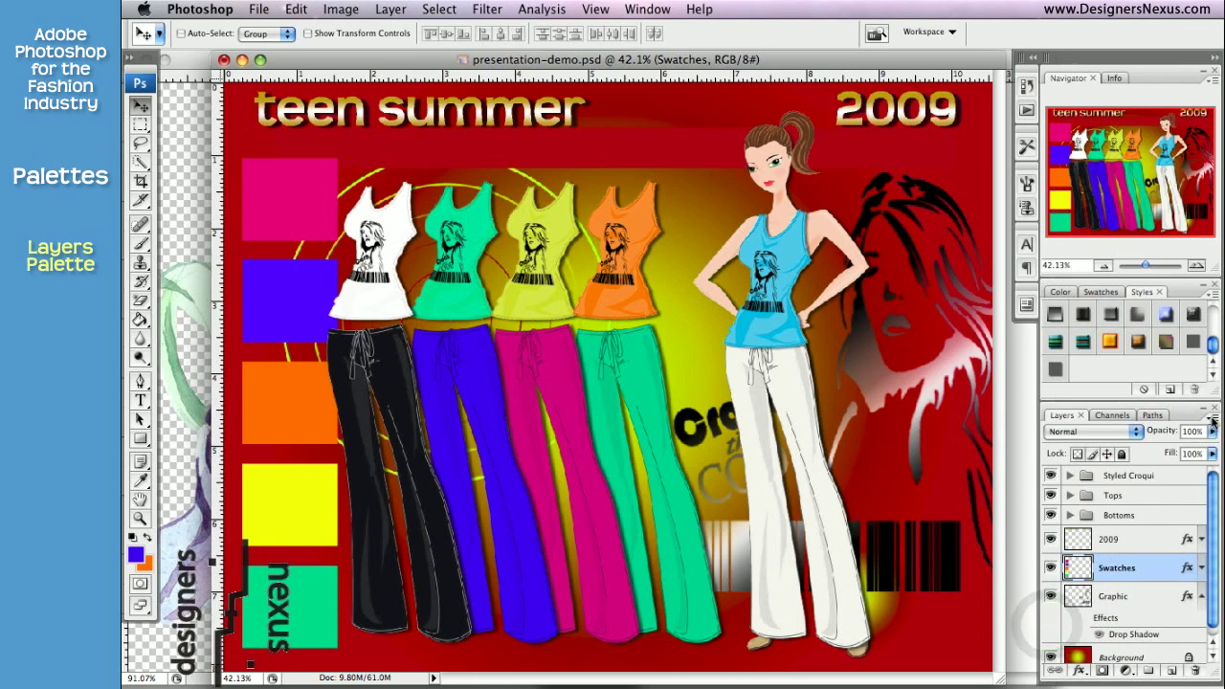
{"action": "left_click", "coordinate": [1212, 415]}
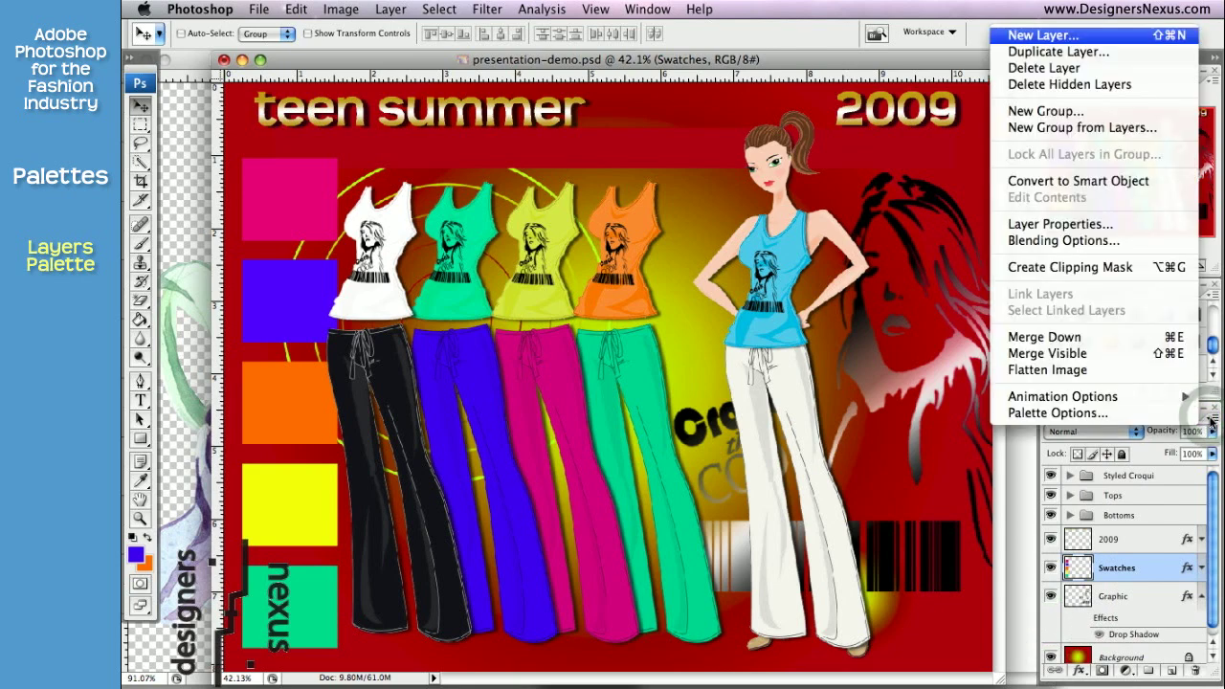
{"action": "left_click", "coordinate": [1212, 418]}
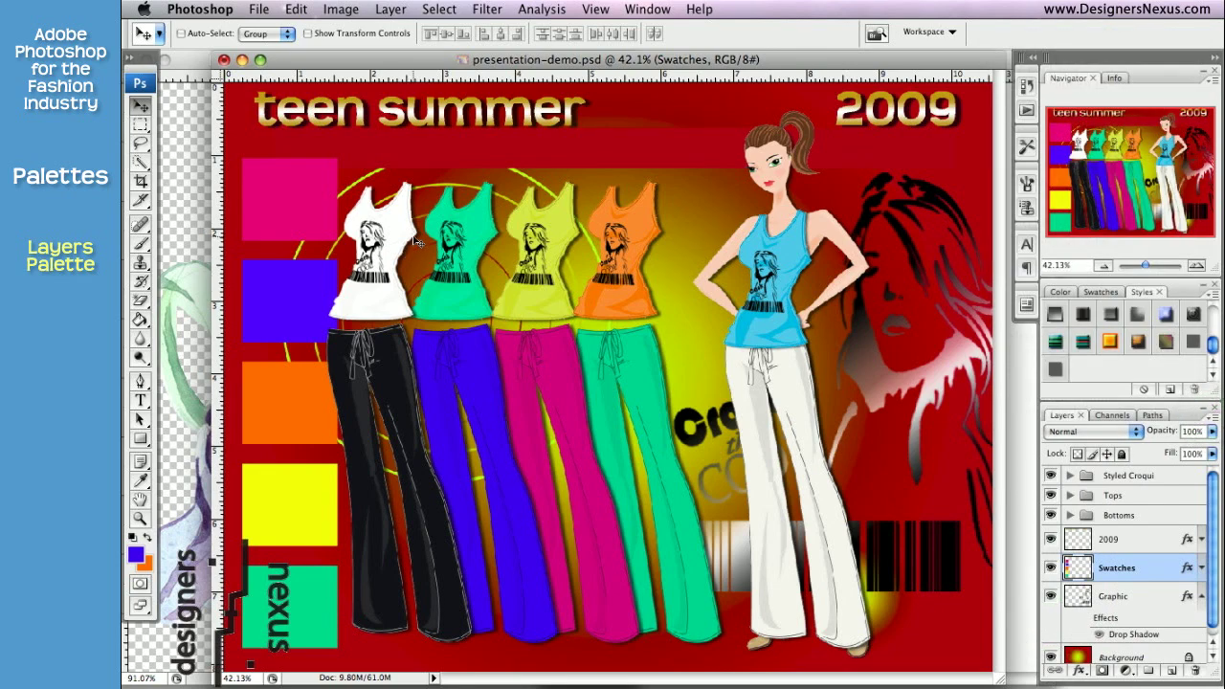
{"action": "left_click", "coordinate": [398, 13]}
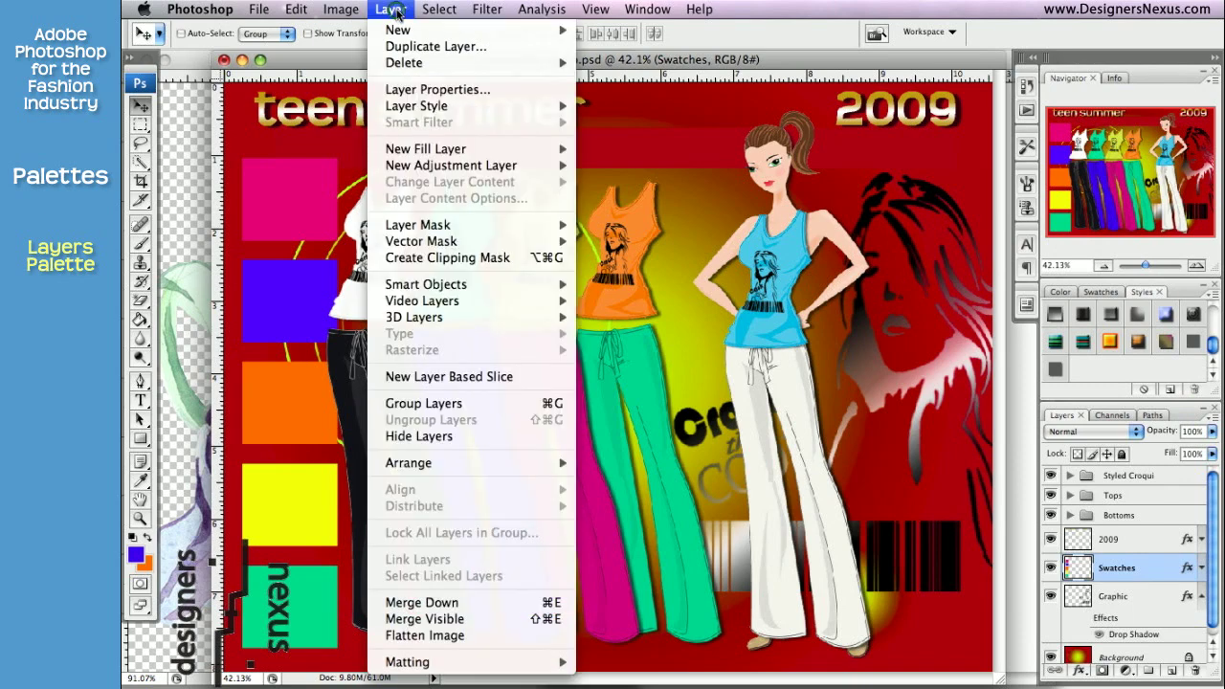
{"action": "left_click", "coordinate": [1048, 454]}
Move the Swatches layer slightly up and to the right on the canvas
{"action": "left_click", "coordinate": [1114, 597]}
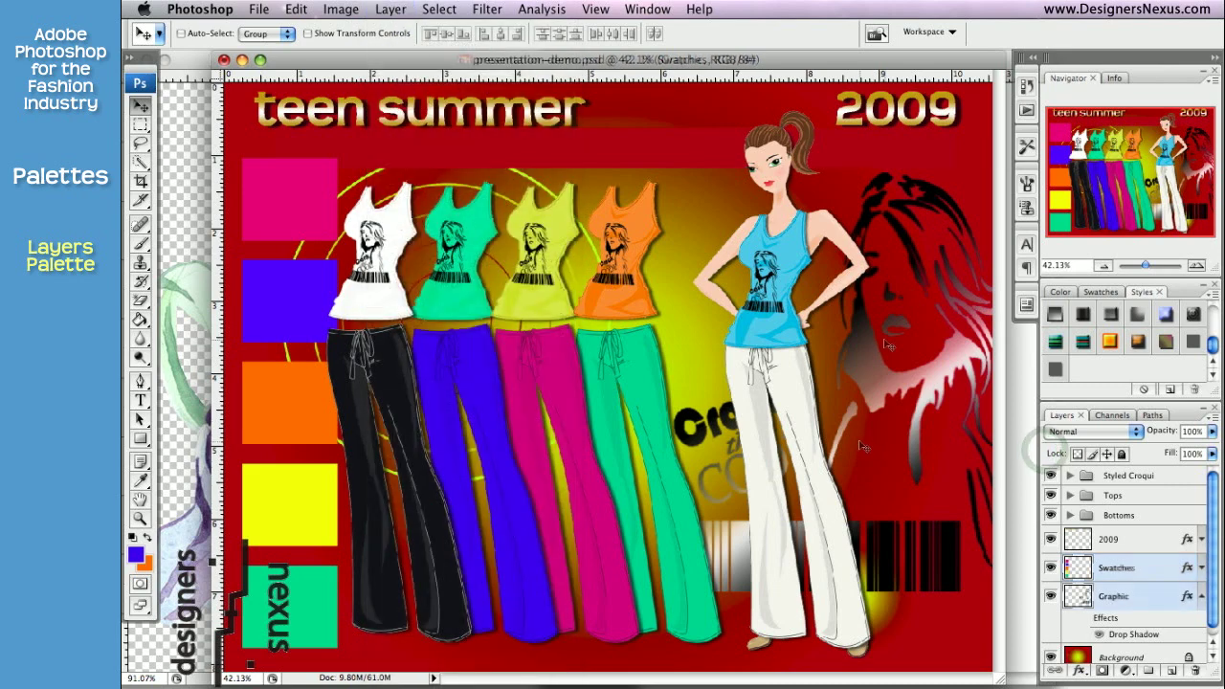
{"action": "left_click", "coordinate": [1137, 568]}
{"action": "mouse_move", "coordinate": [325, 199]}
{"action": "left_mouse_down"}
{"action": "mouse_move", "coordinate": [389, 191]}
{"action": "mouse_move", "coordinate": [327, 186]}
{"action": "left_mouse_up"}
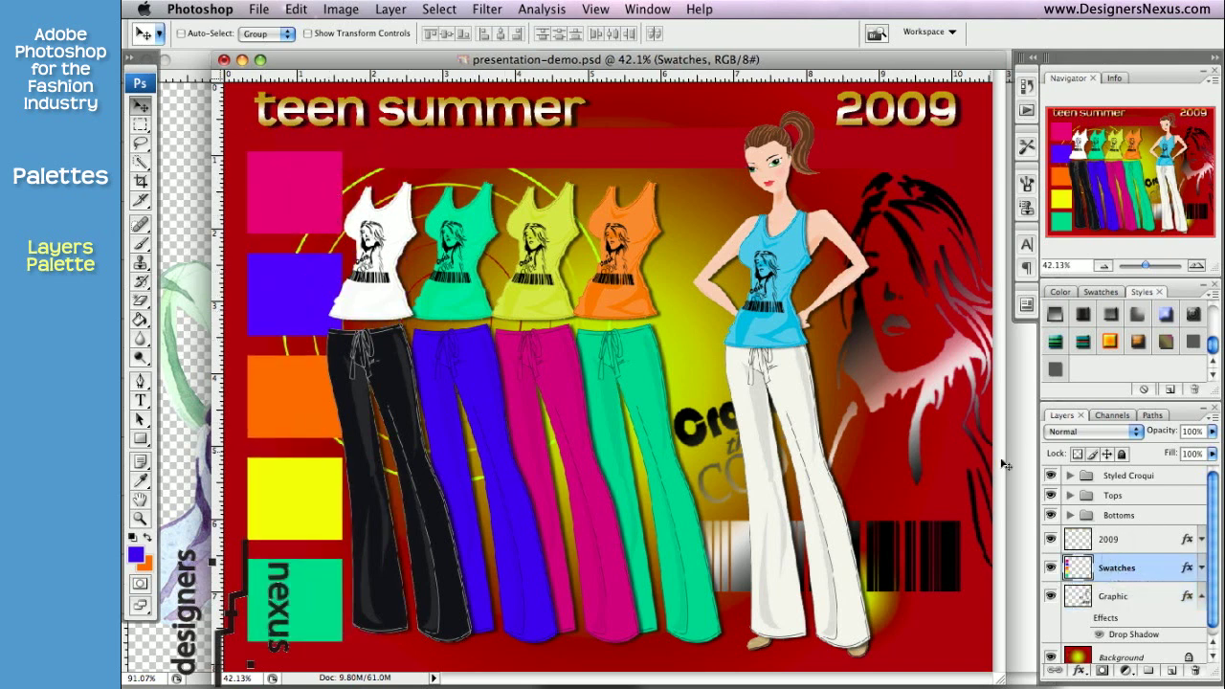
Scale the Tops and Bottoms groups together to 88.9% with Free Transform, shift them up and apply the transformation
{"action": "left_click", "coordinate": [1135, 495]}
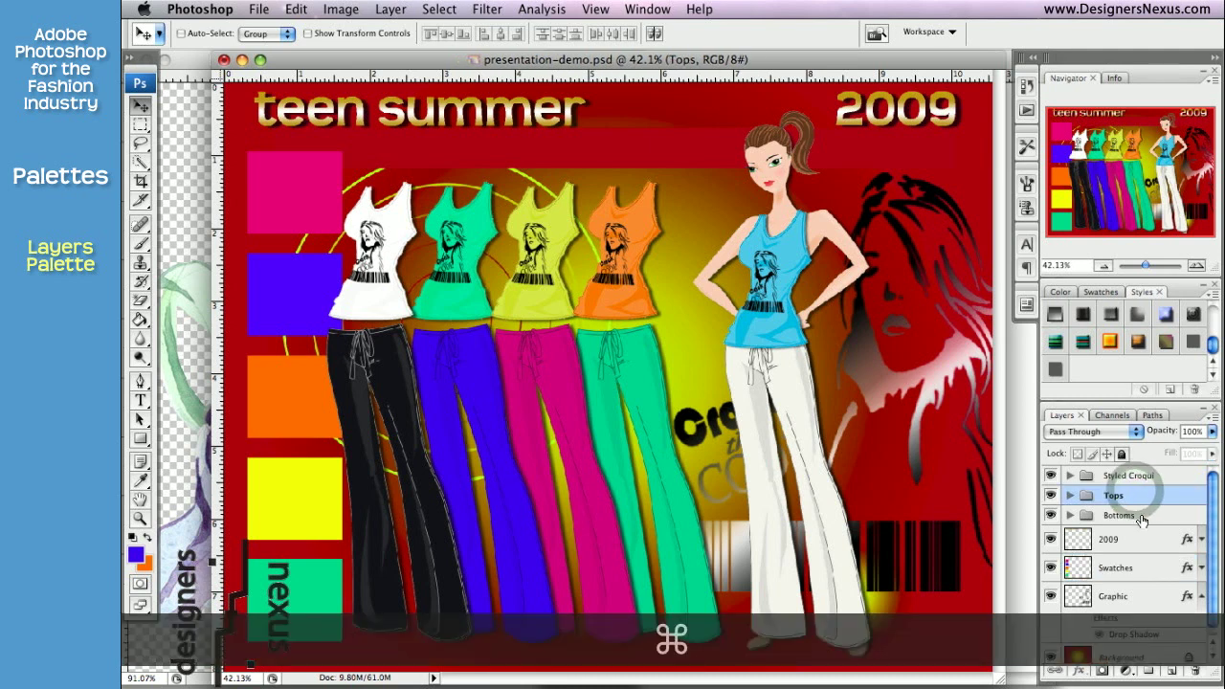
{"action": "left_click", "coordinate": [1141, 516], "text": "super"}
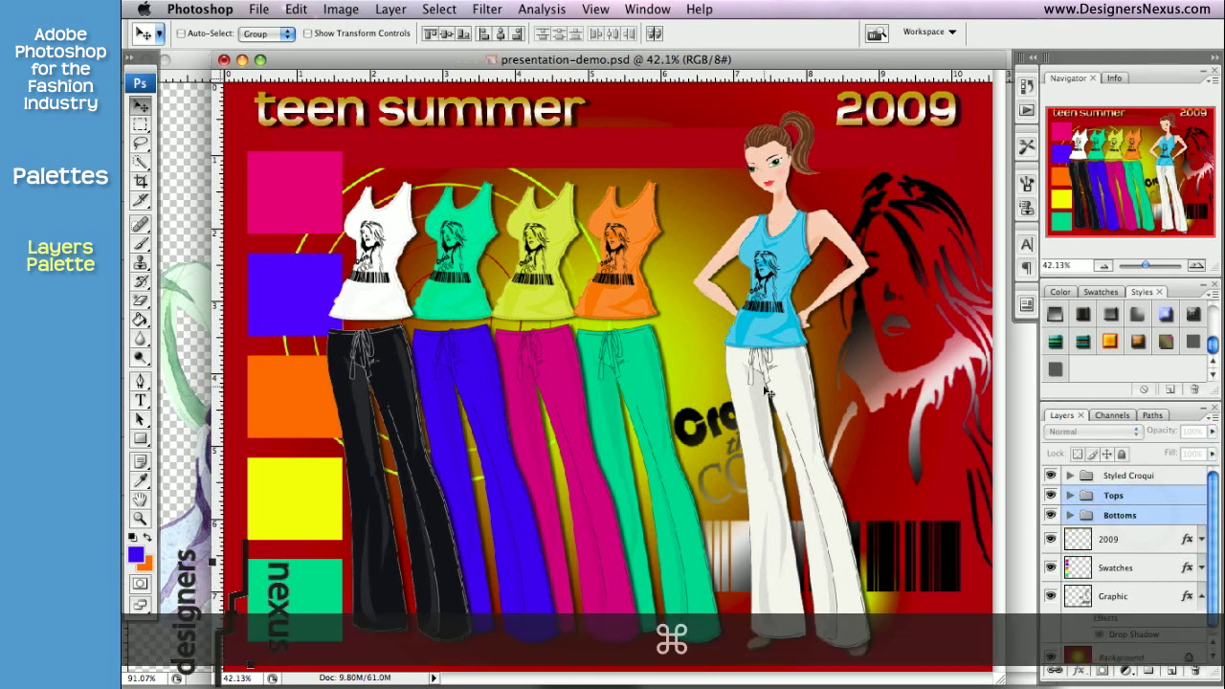
{"action": "key", "text": "super+t"}
{"action": "left_click_drag", "start_coordinate": [723, 179], "coordinate": [679, 230]}
{"action": "left_click_drag", "start_coordinate": [574, 344], "coordinate": [613, 293]}
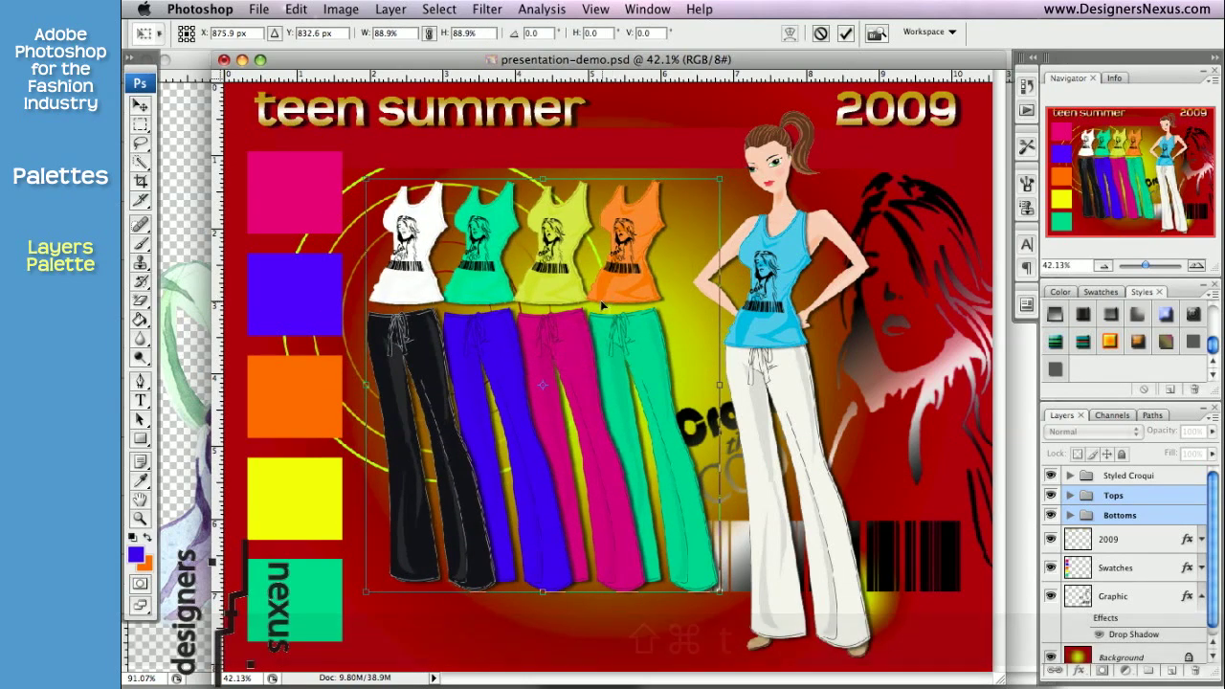
{"action": "left_click", "coordinate": [141, 106]}
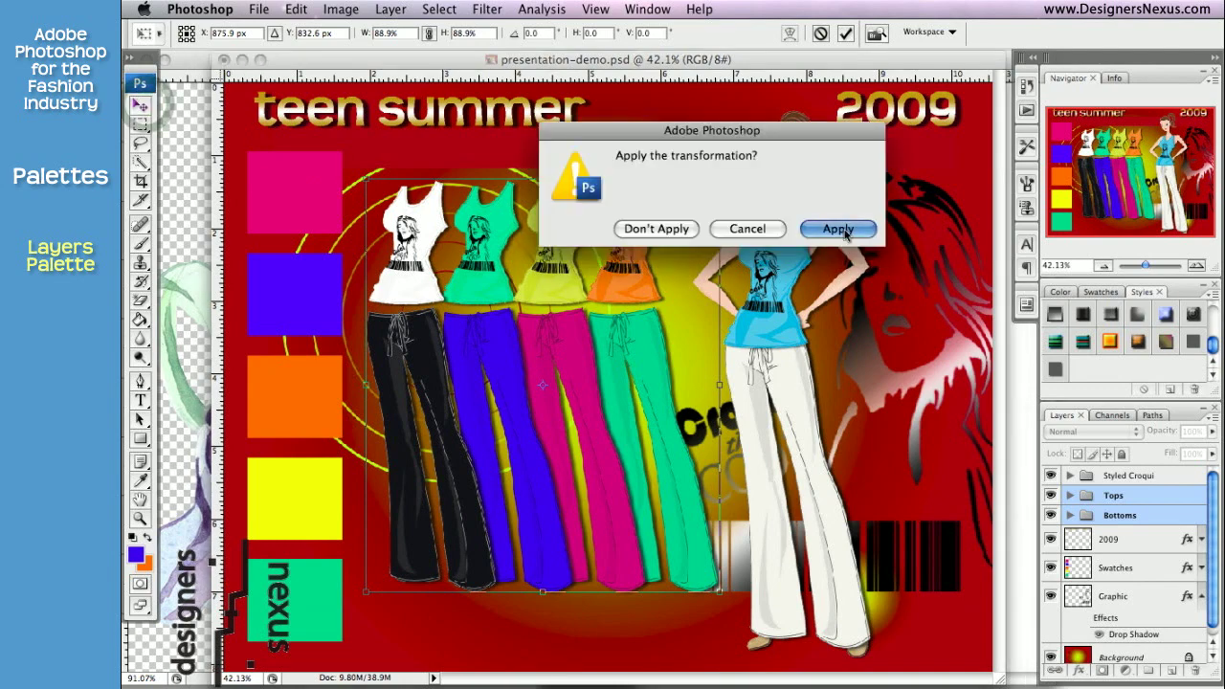
{"action": "key", "text": "Return"}
Scale the Styled Croqui group to 94.5% with Free Transform, shift the figure slightly up and apply the transformation
{"action": "left_click", "coordinate": [1145, 477]}
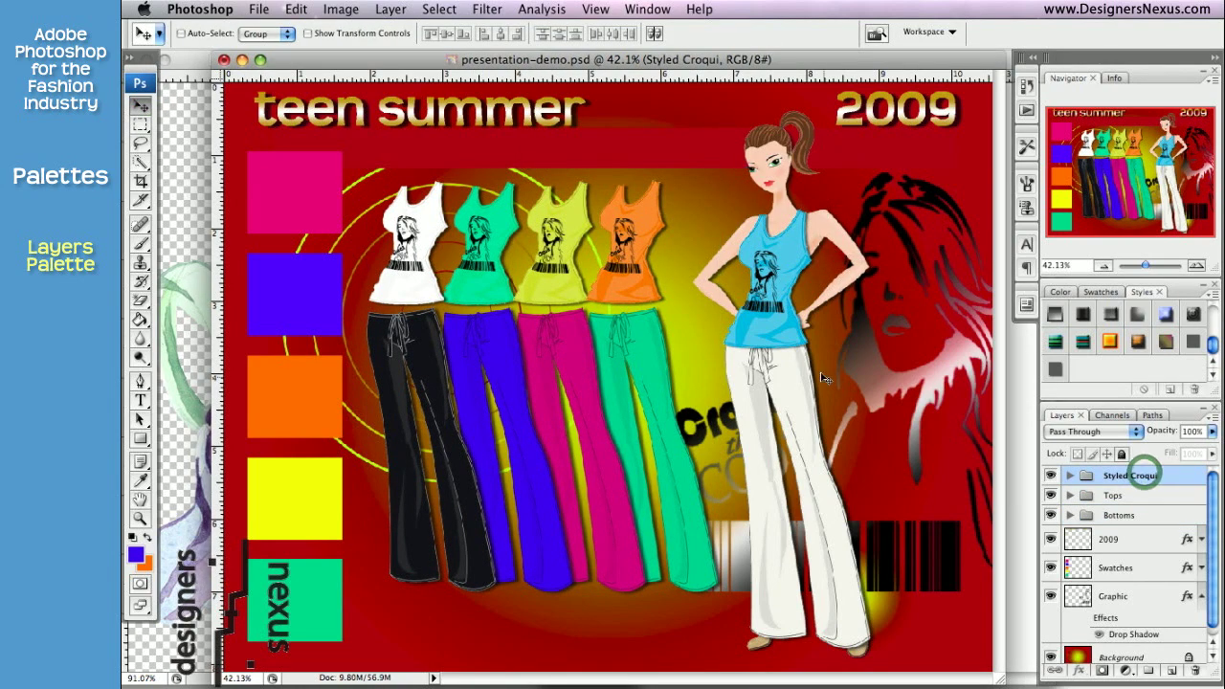
{"action": "key", "text": "super+t"}
{"action": "left_click_drag", "start_coordinate": [873, 109], "coordinate": [858, 137]}
{"action": "left_click_drag", "start_coordinate": [740, 352], "coordinate": [757, 322]}
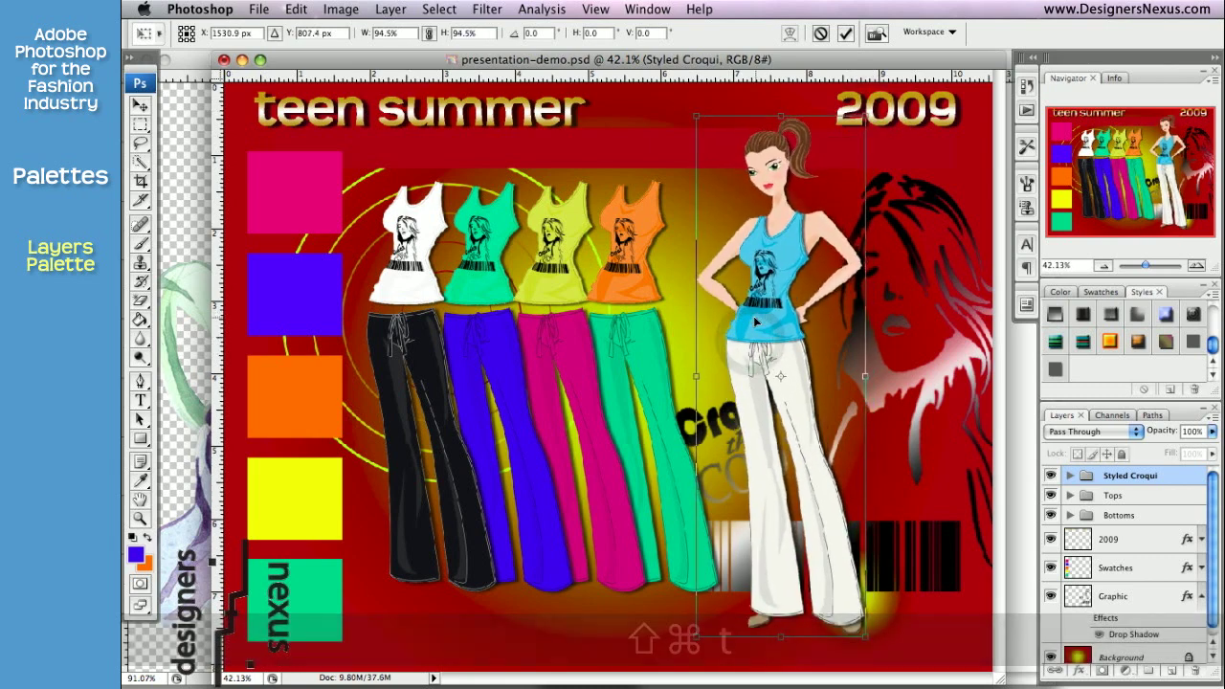
{"action": "left_click", "coordinate": [141, 106]}
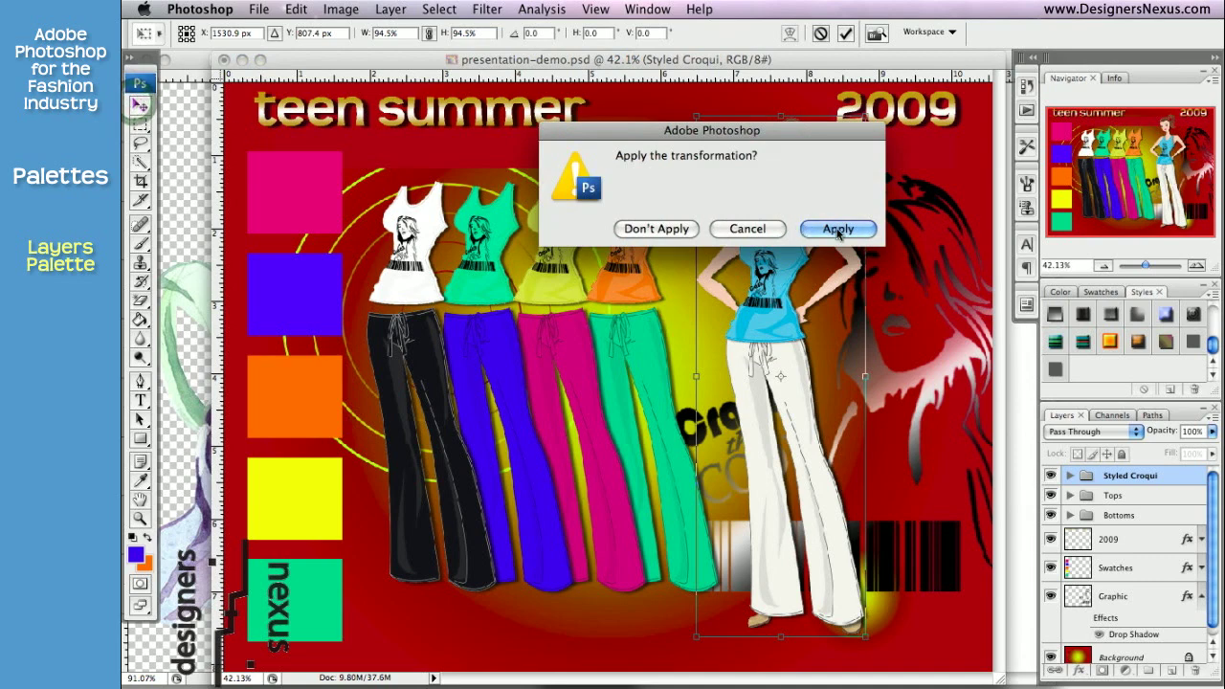
{"action": "left_click", "coordinate": [837, 227]}
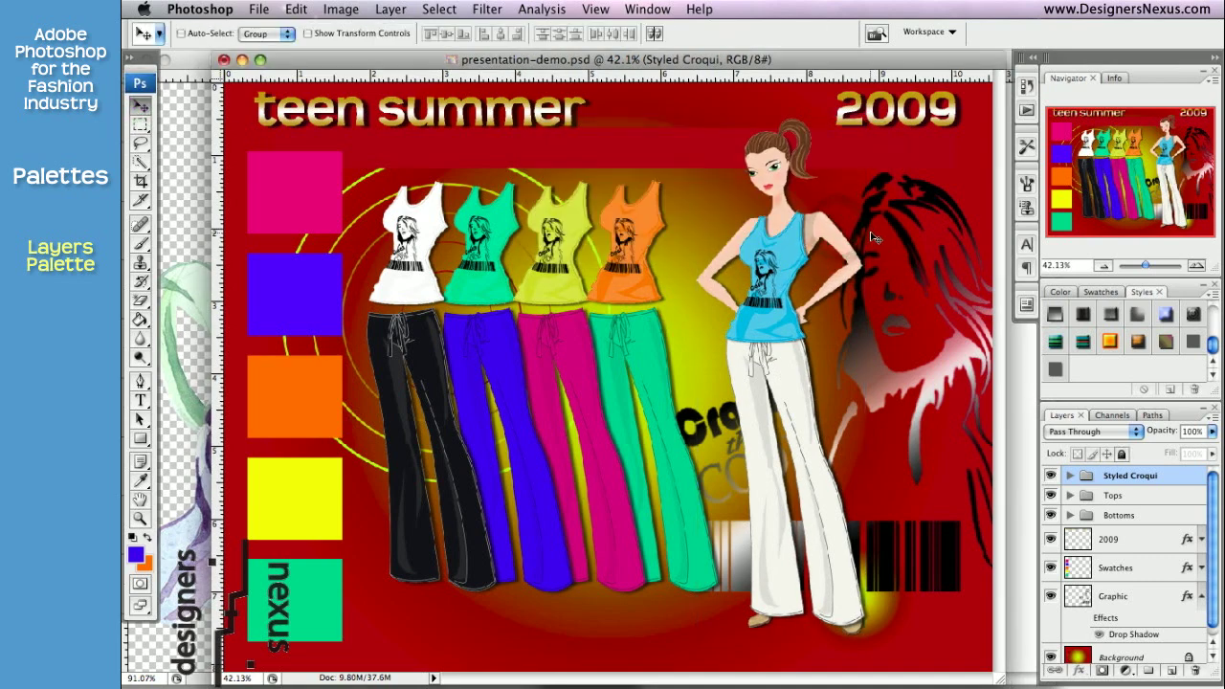
Revert the document in its history to the Group Properties state where the Bottoms group was renamed
{"action": "left_click", "coordinate": [1030, 59]}
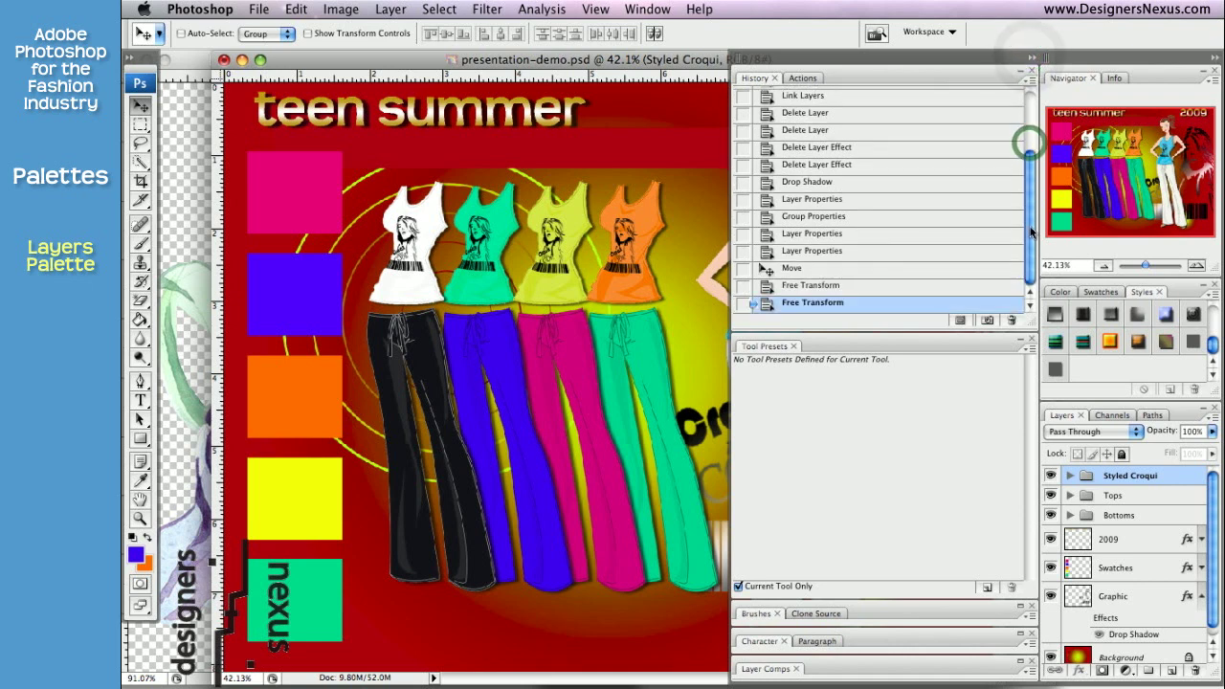
{"action": "left_click", "coordinate": [902, 217]}
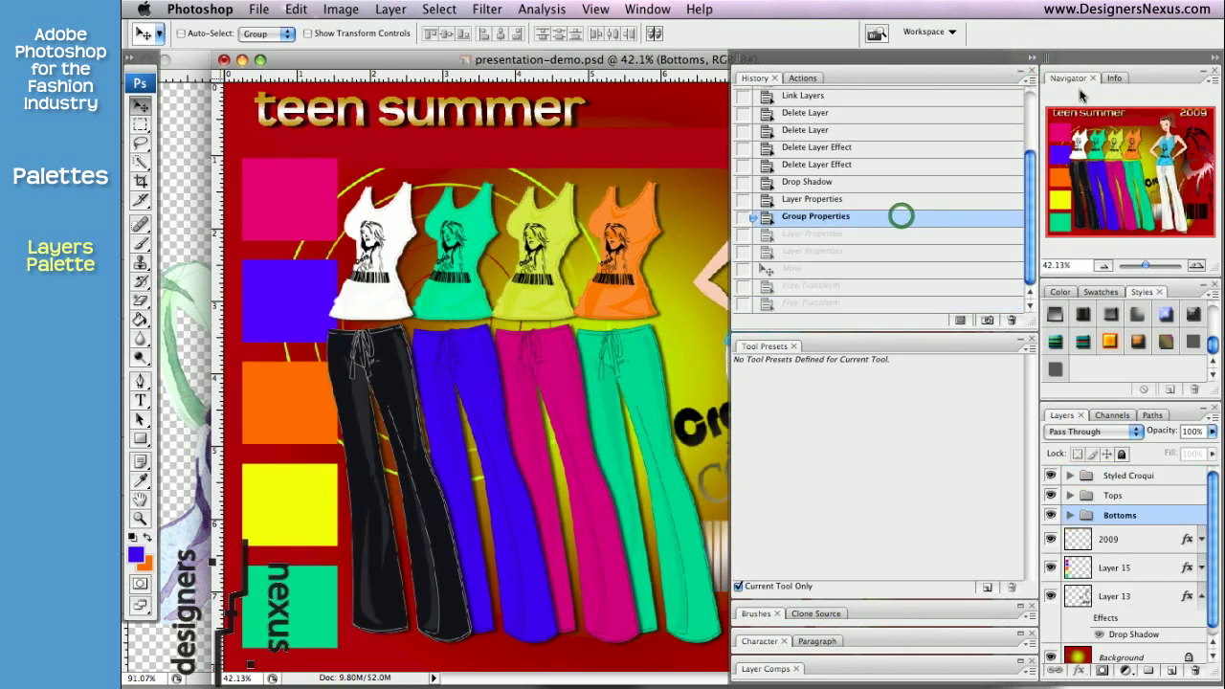
{"action": "left_click", "coordinate": [1030, 60]}
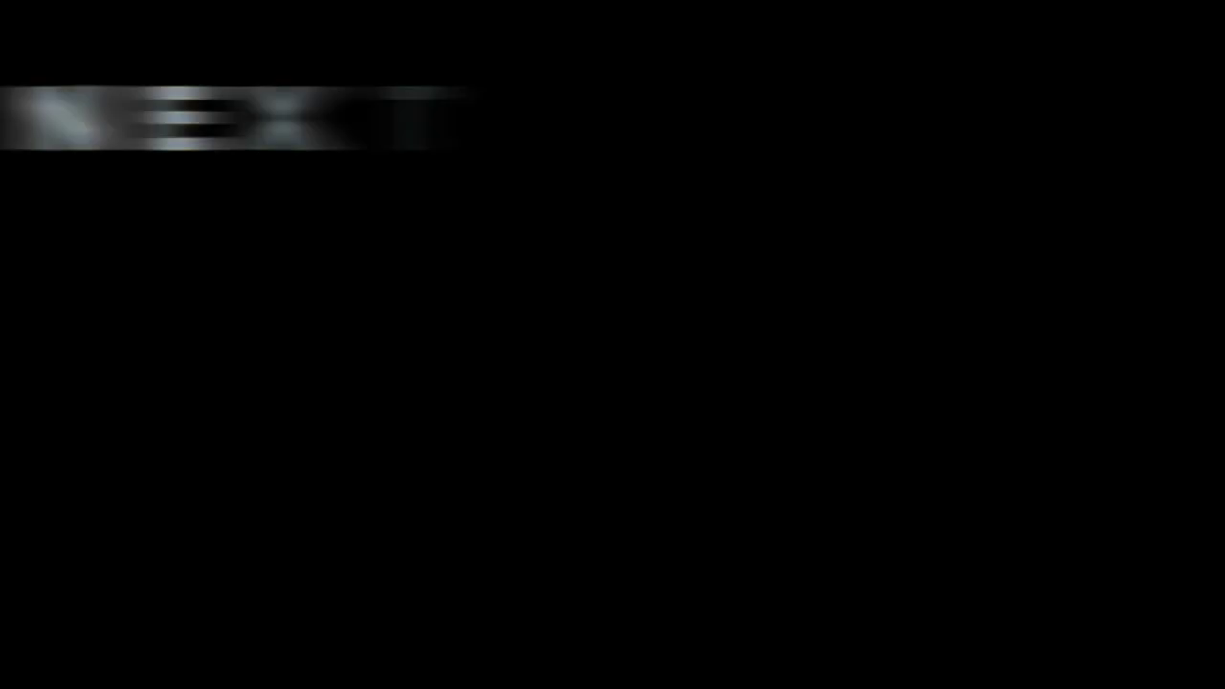